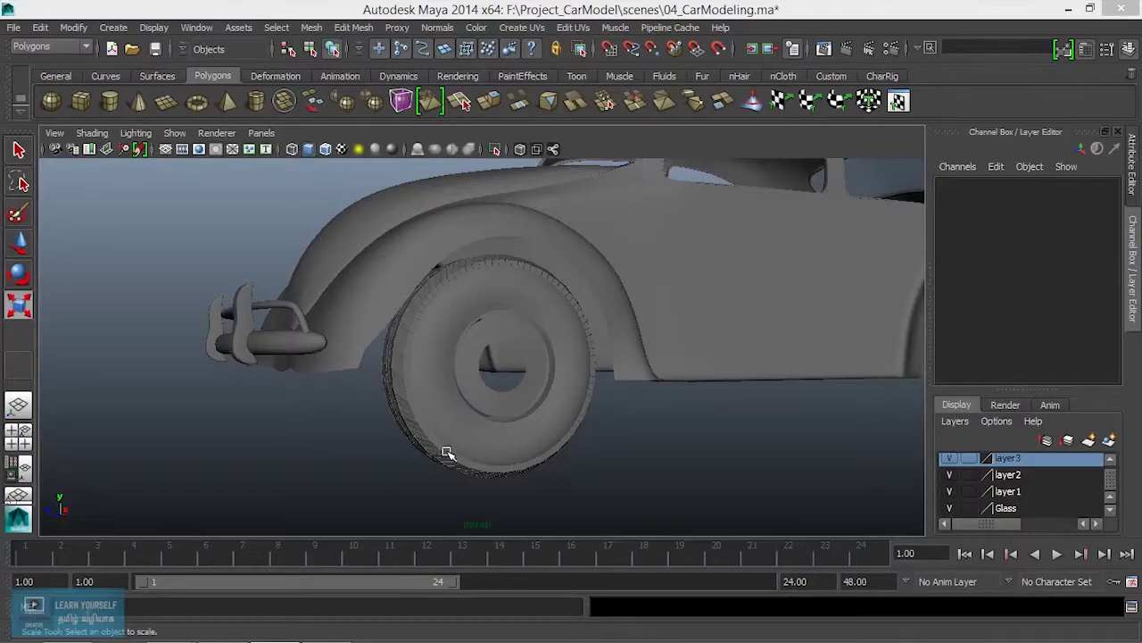
Zoom and orbit onto the front wheel and select the inner rim ring pCylinder1.
scroll(385, 495, up, 3)
scroll(357, 426, up, 3)
mouse_move(374, 344)
alt+mouse_down()
mouse_move(324, 365)
mouse_move(509, 398)
mouse_move(494, 393)
mouse_move(573, 393)
mouse_move(586, 327)
mouse_move(658, 364)
mouse_move(638, 354)
mouse_move(701, 306)
mouse_move(617, 339)
mouse_move(652, 356)
alt+mouse_up()
click(586, 326)
click(634, 331)
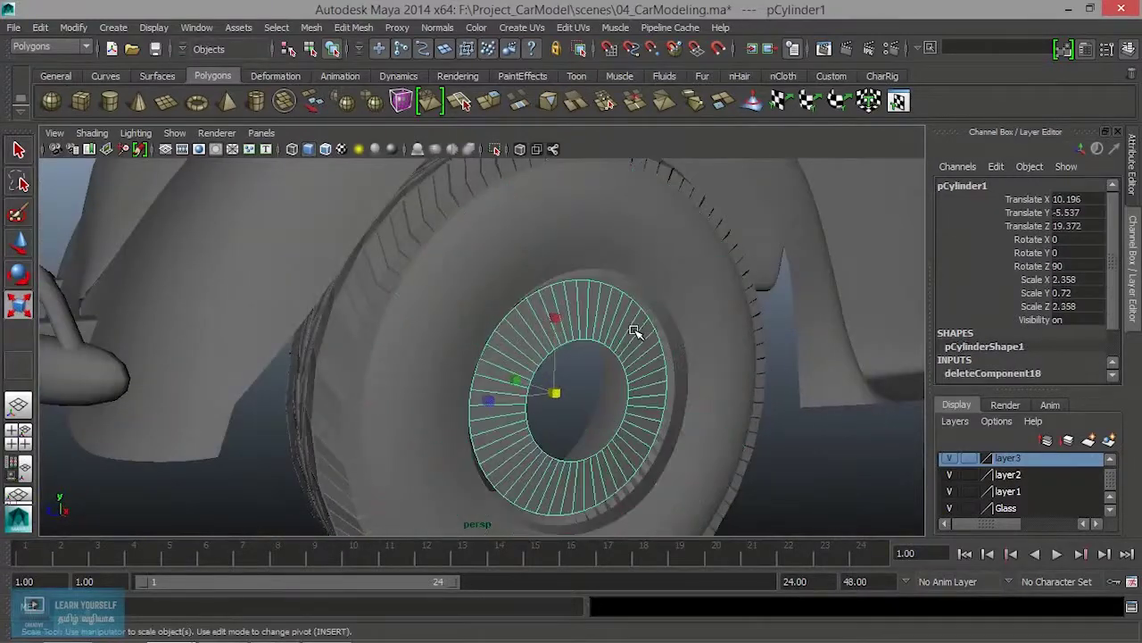
In the enlarged side view, scale the rim ring uniformly to 3.003 × 0.917 × 3.003.
alt+right_drag(616, 390, 541, 385)
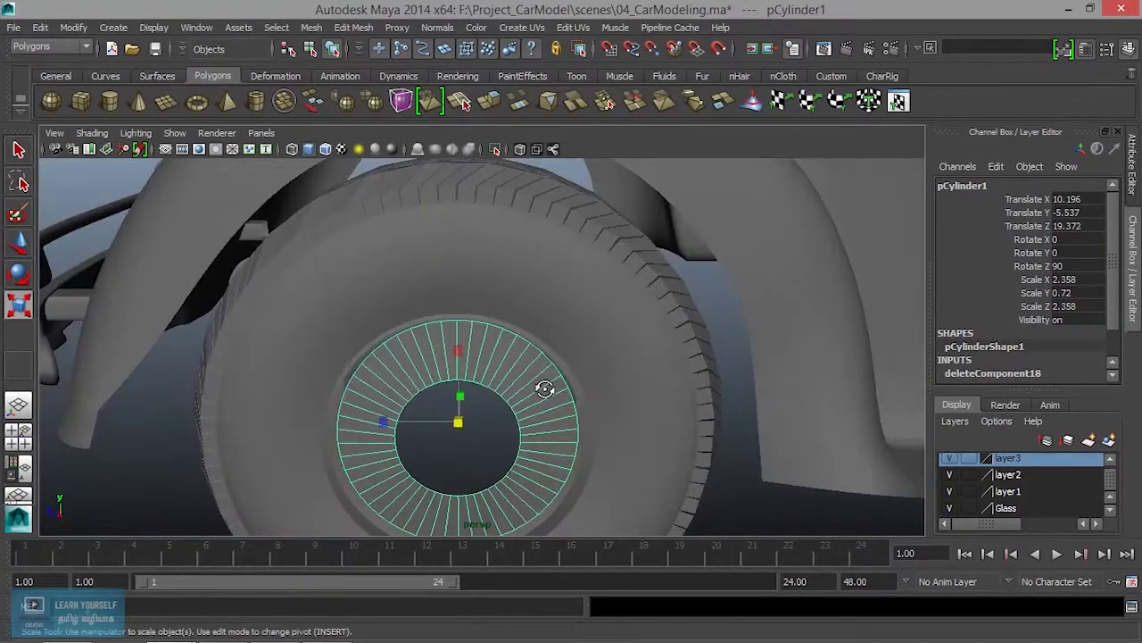
key(space)
key(space)
key(space)
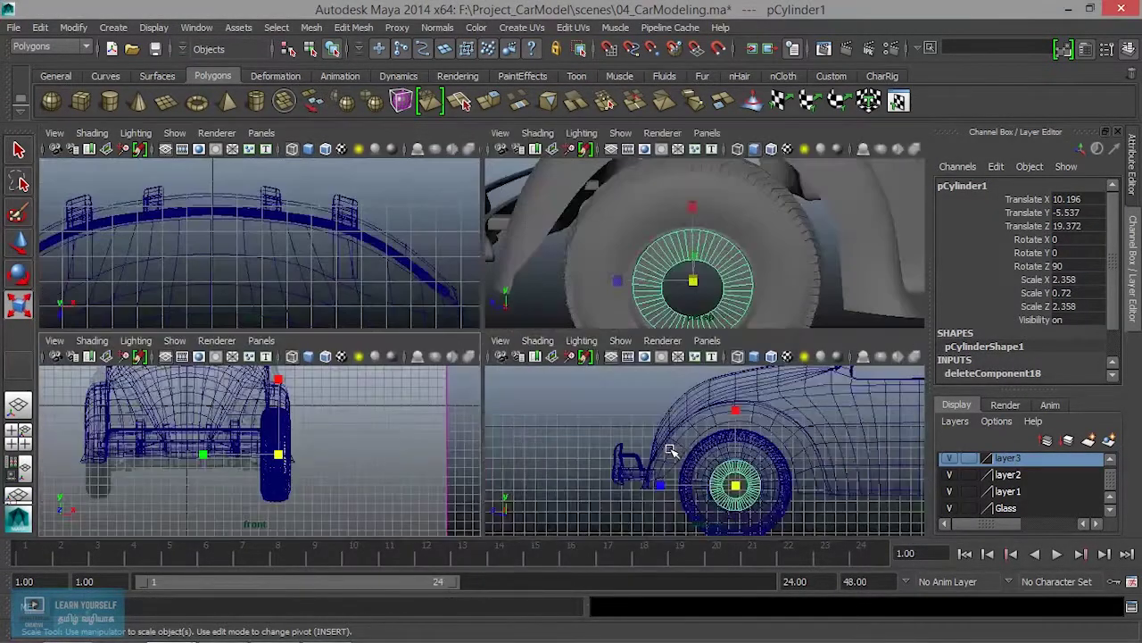
key(space)
scroll(671, 432, down, 3)
scroll(671, 429, up, 8)
scroll(672, 430, up, 2)
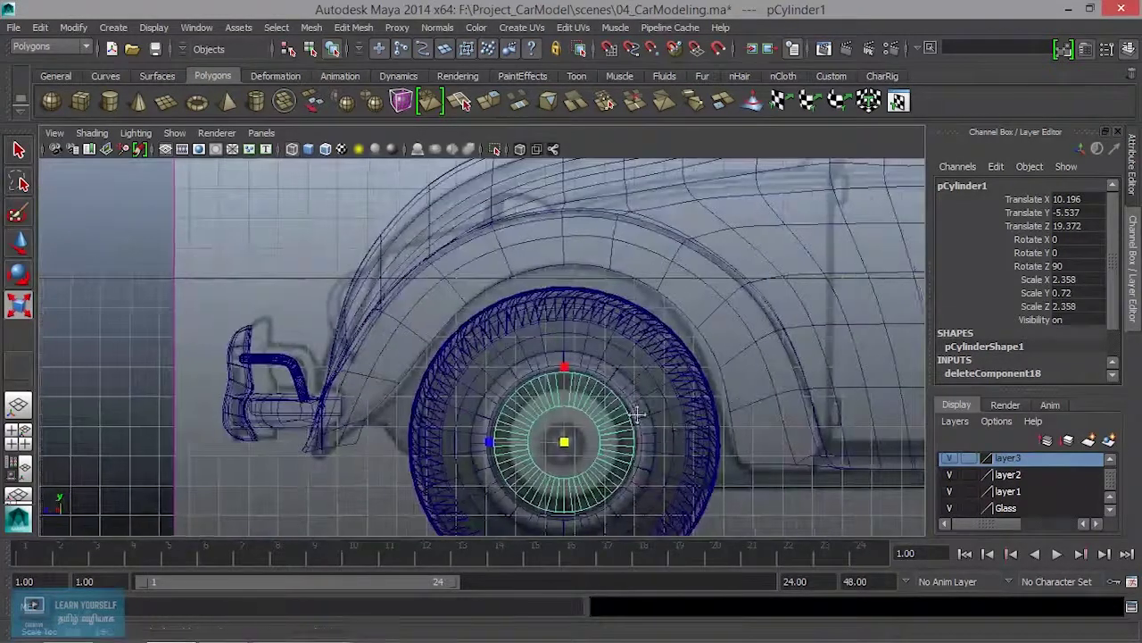
scroll(607, 384, up, 2)
scroll(509, 304, up, 2)
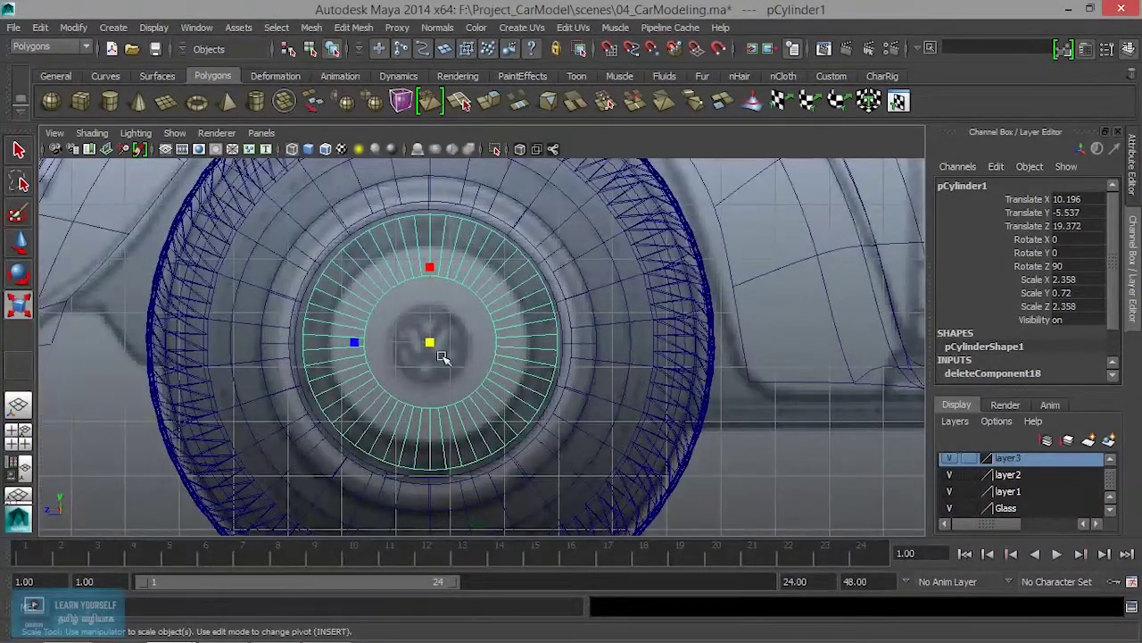
drag(435, 346, 489, 351)
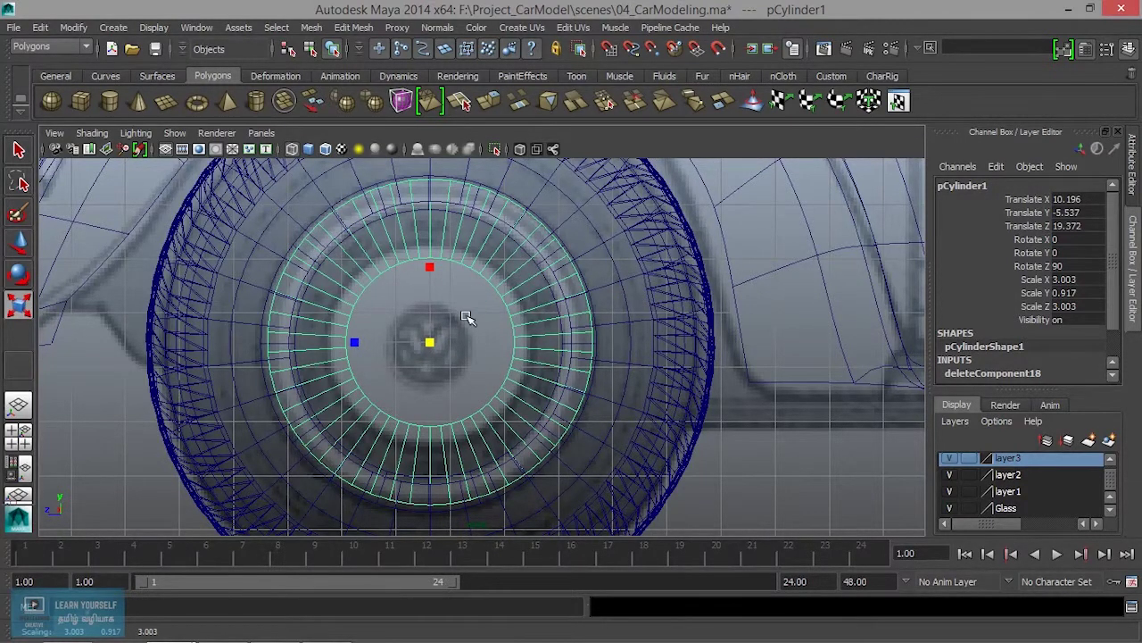
Select the rim ring's inner edge loop and scale it outward to narrow the ring.
right_drag(473, 262, 470, 214)
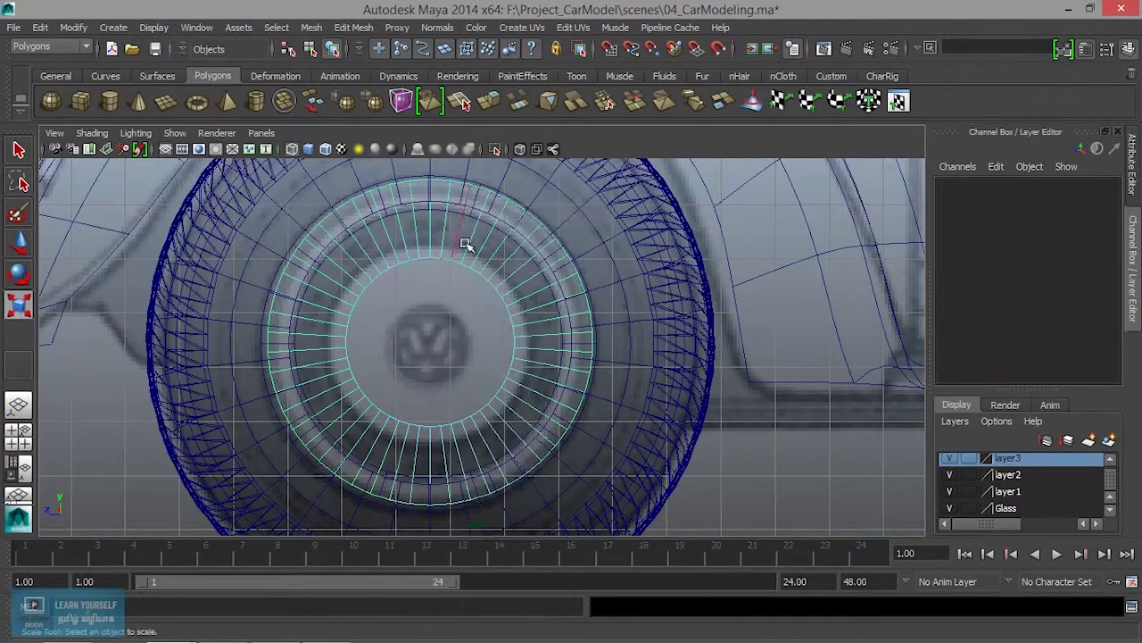
double_click(451, 260)
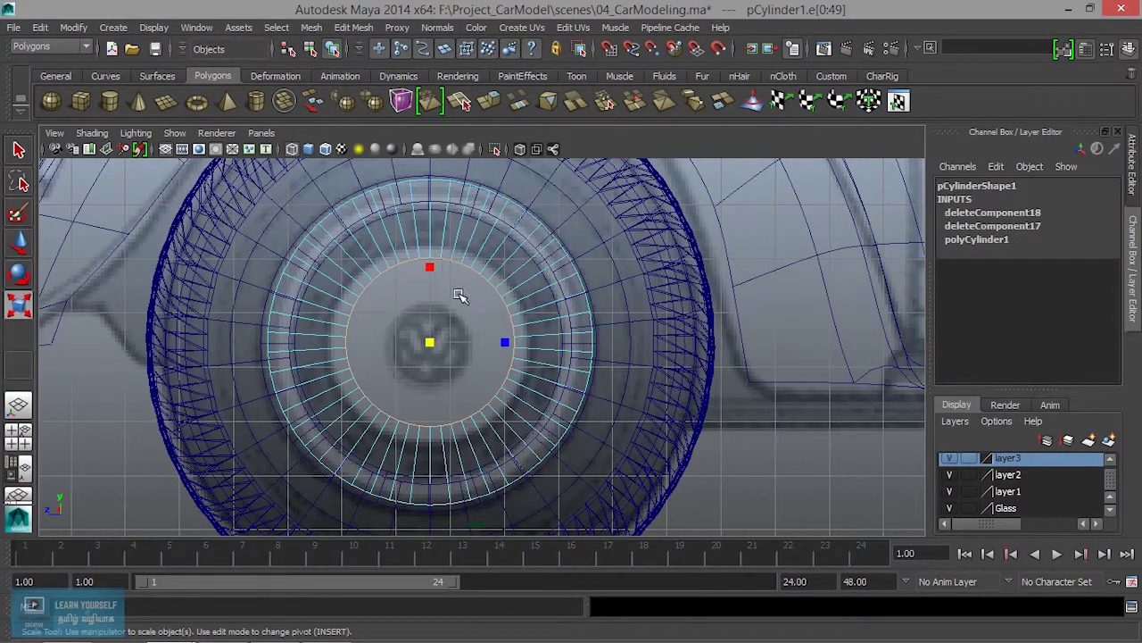
drag(430, 341, 498, 342)
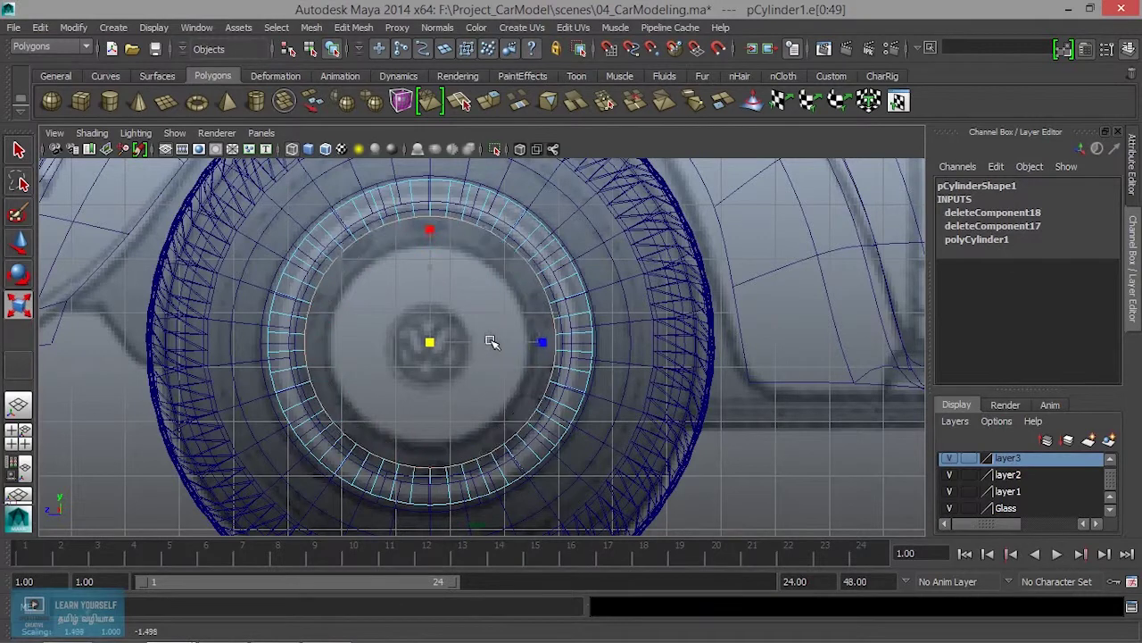
drag(498, 342, 496, 341)
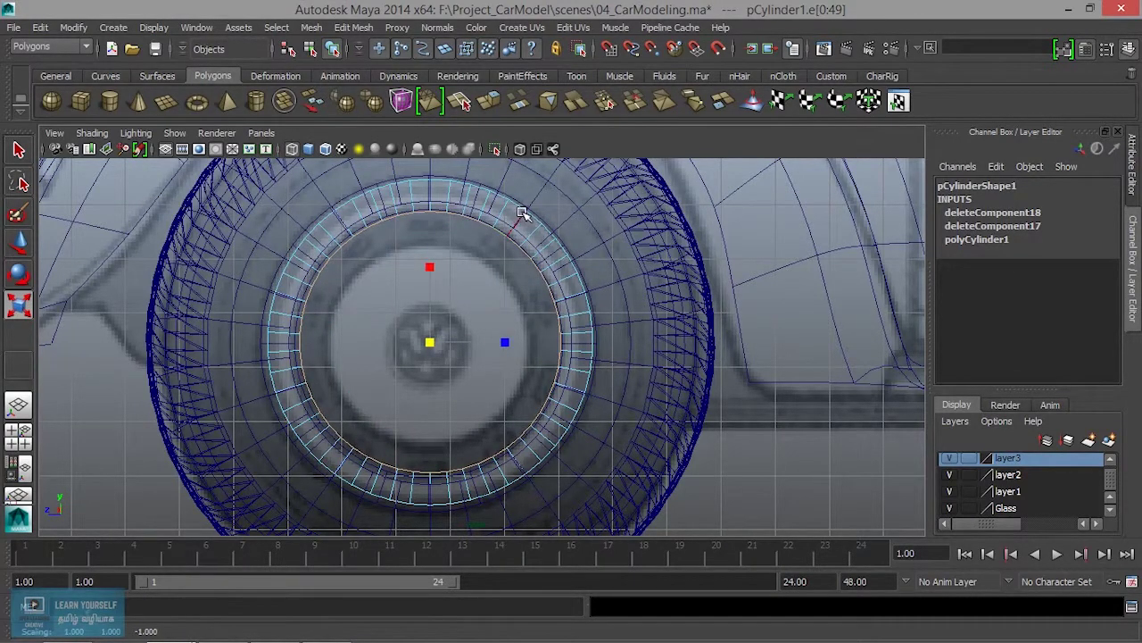
Return to object mode, select only the rim ring and duplicate it as pCylinder3.
right_drag(522, 214, 540, 213)
click(523, 215)
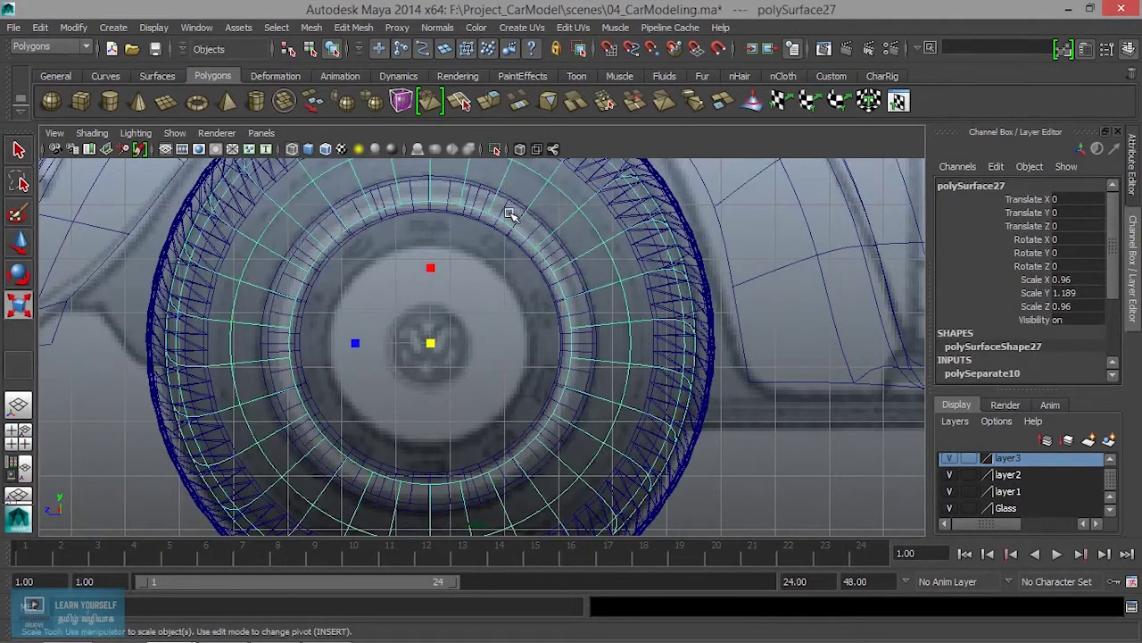
shift+click(510, 214)
shift+click(626, 284)
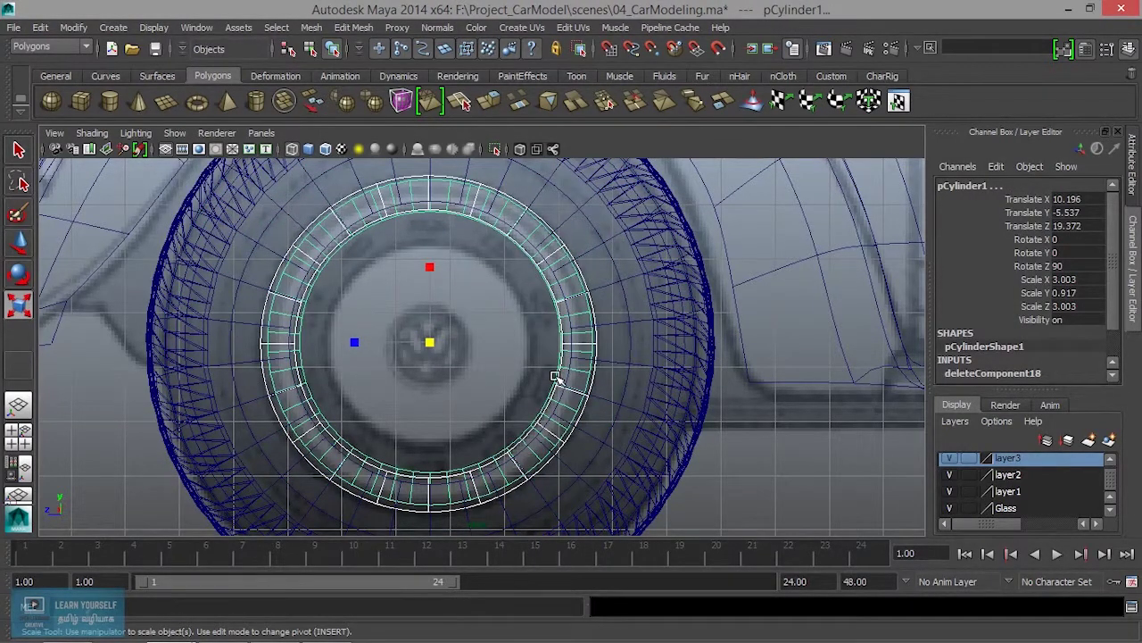
shift+click(304, 228)
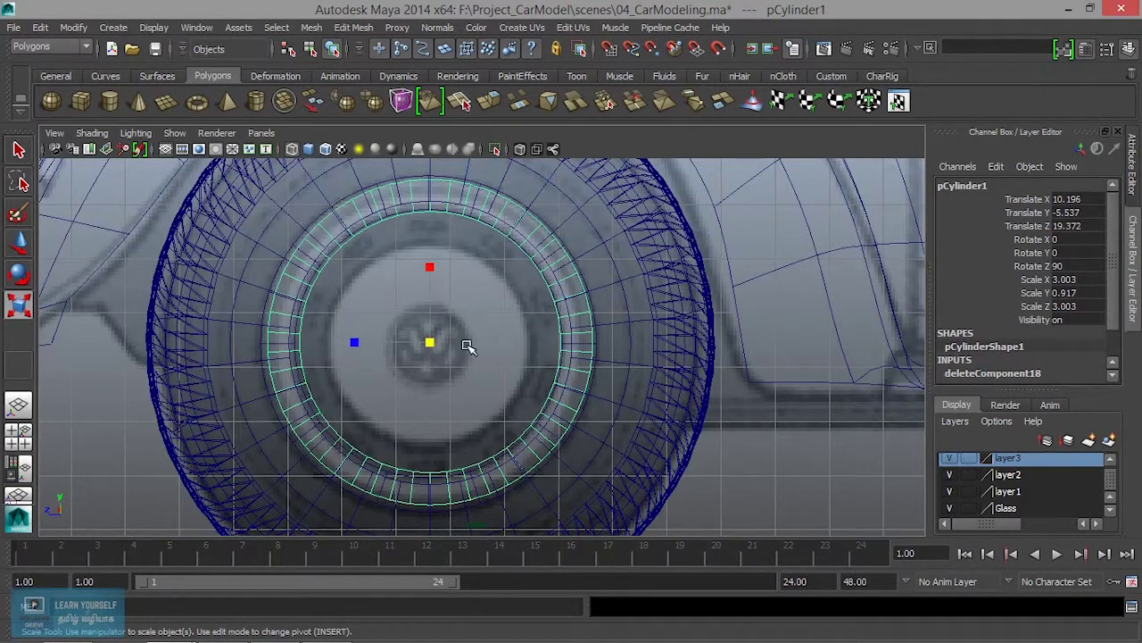
key(ctrl+d)
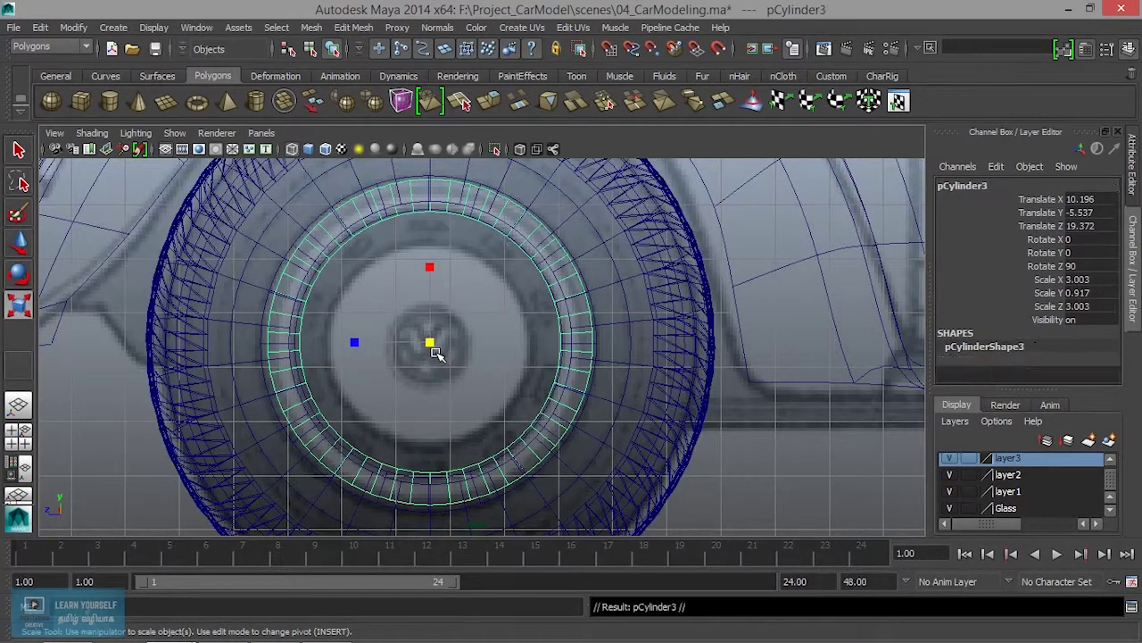
Scale the duplicate ring pCylinder3 down to 2.517 × 0.768 × 2.517.
drag(430, 346, 375, 345)
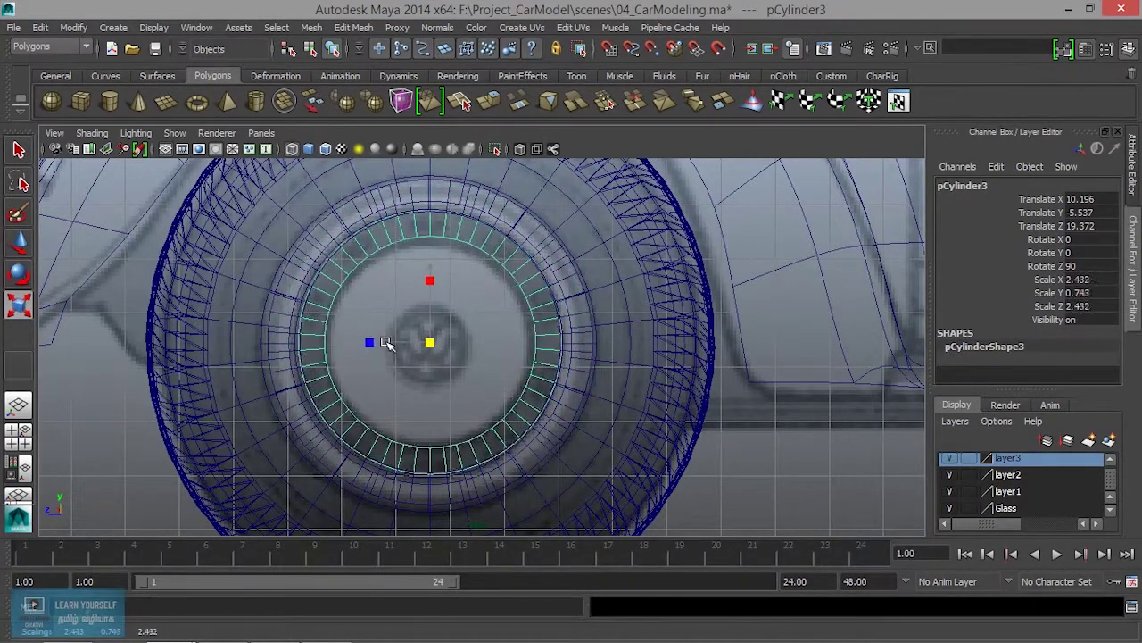
middle_drag(376, 342, 395, 347)
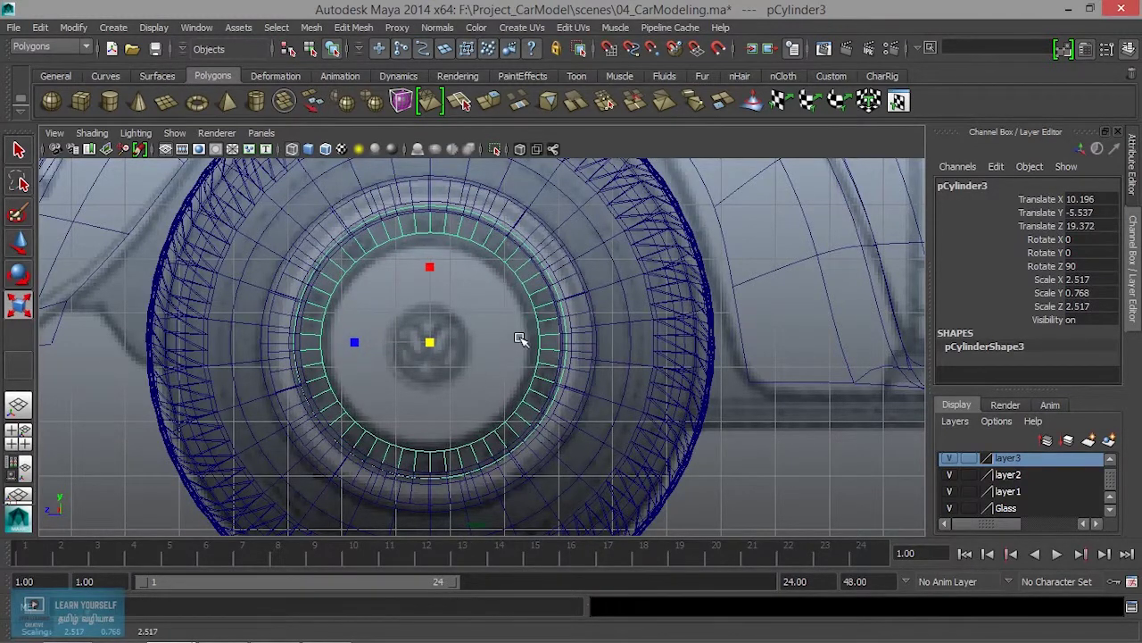
Select pCylinder3's inner edge loop and scale it inward to narrow the opening.
right_drag(520, 339, 535, 199)
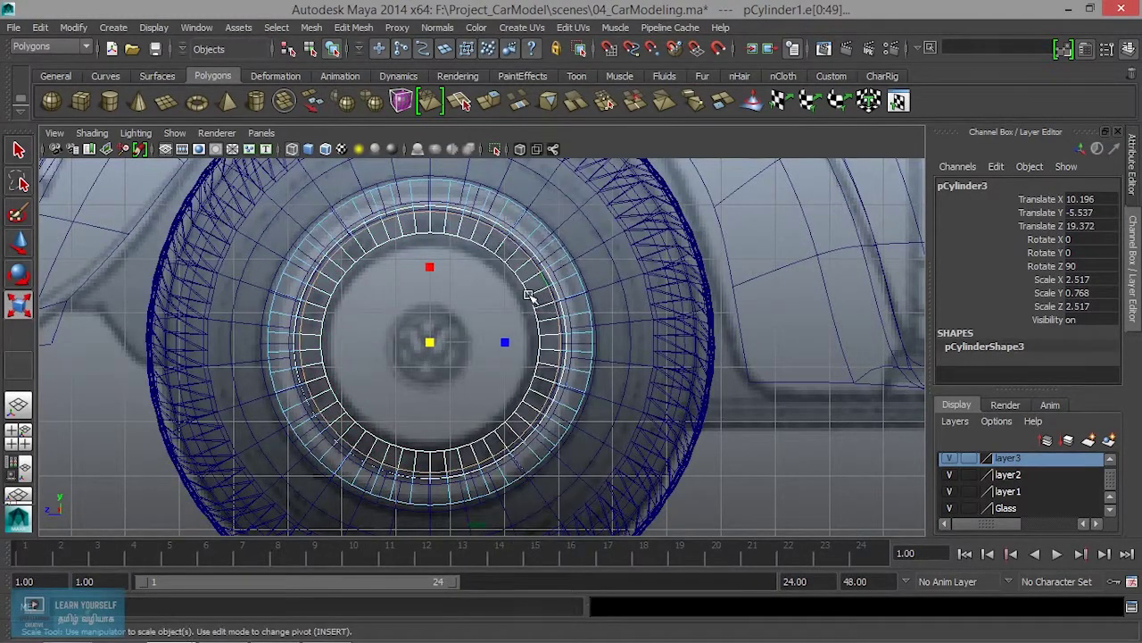
click(529, 295)
click(529, 301)
scroll(533, 314, up, 2)
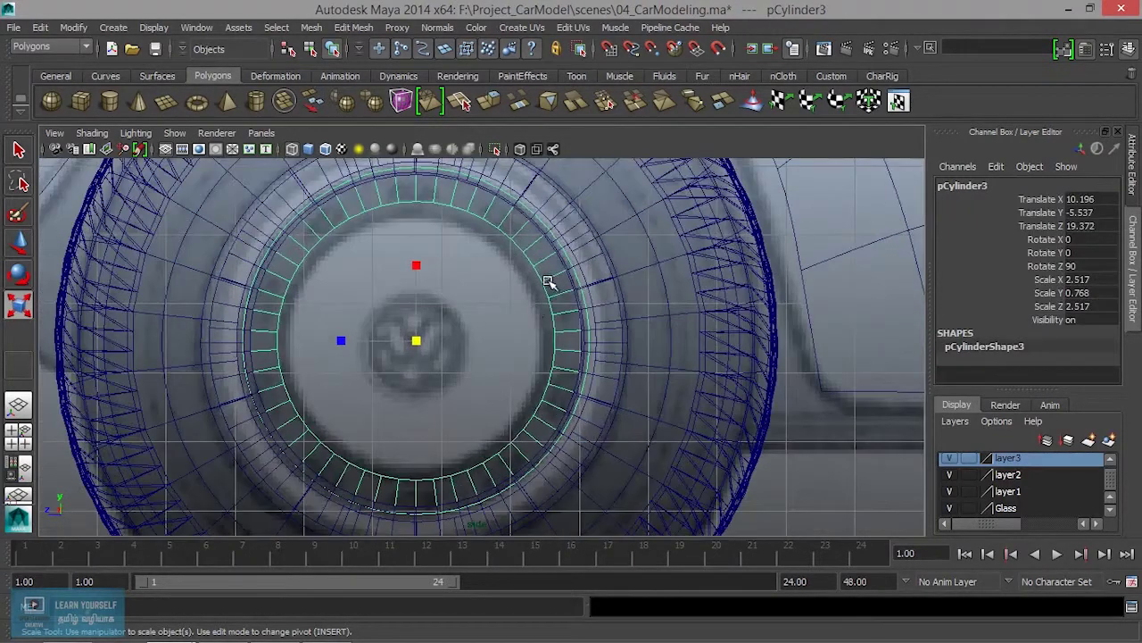
right_drag(540, 290, 536, 204)
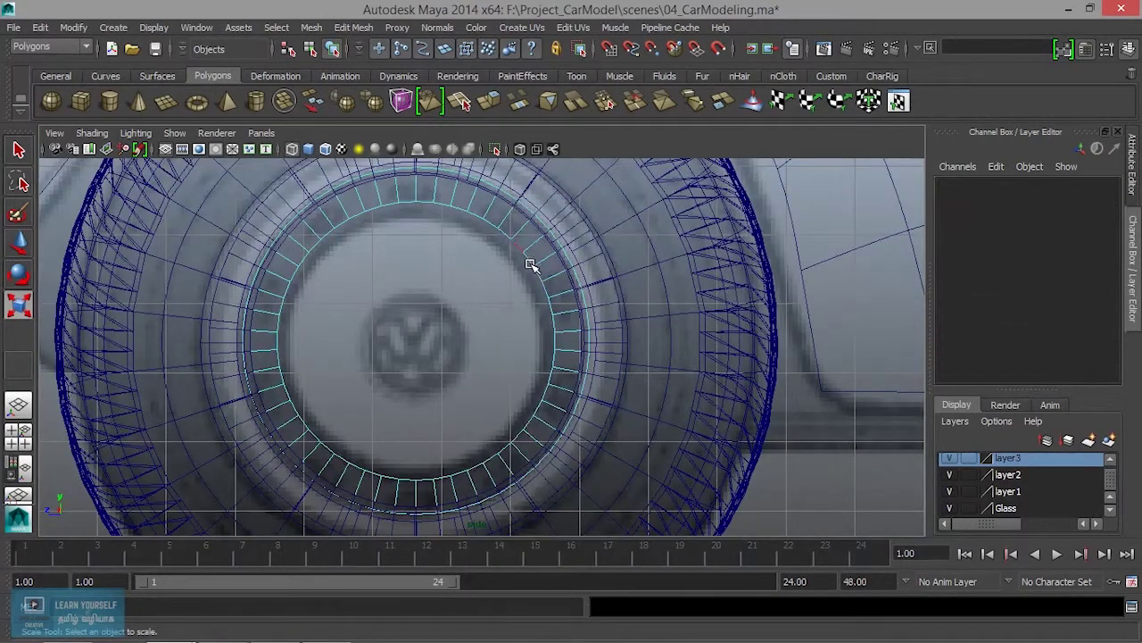
click(529, 261)
double_click(529, 261)
drag(427, 344, 396, 342)
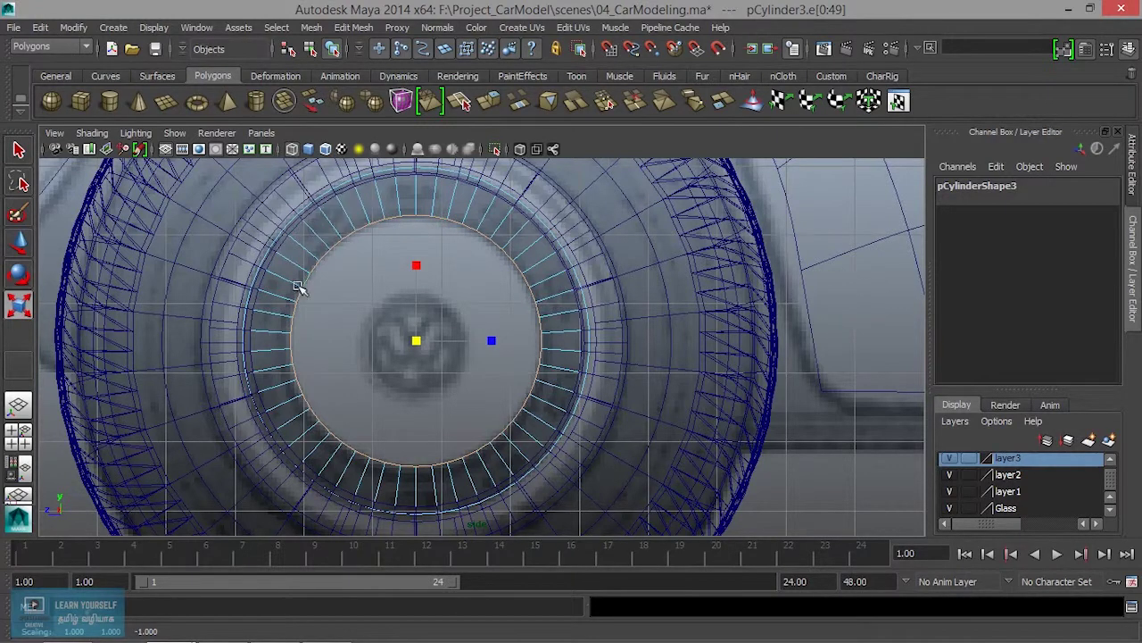
key(space)
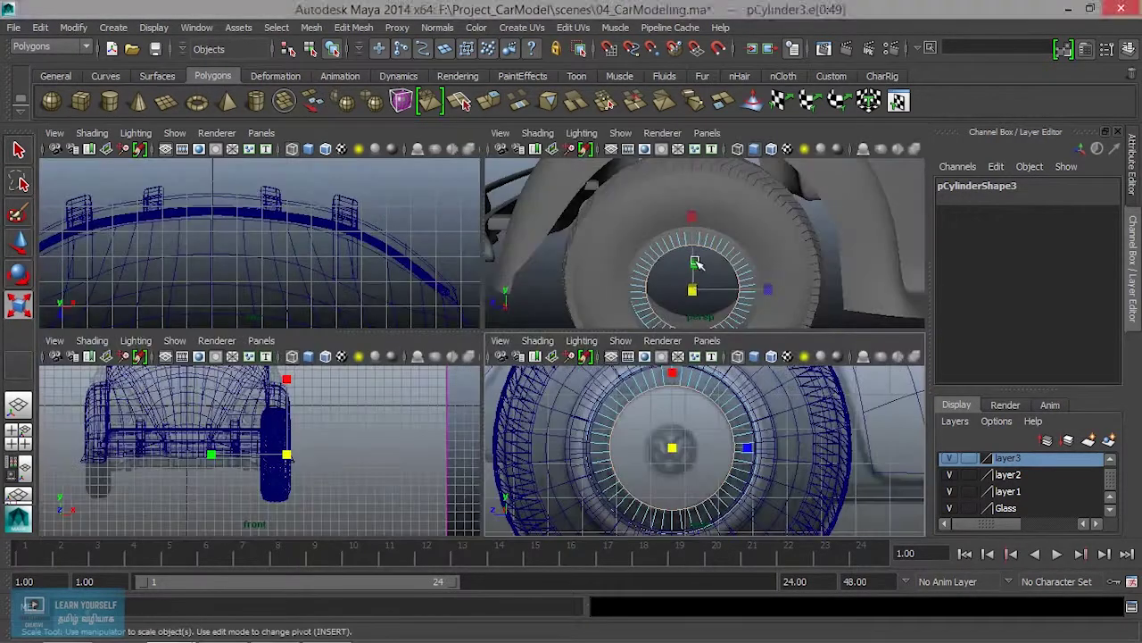
Move the duplicate ring outward along X to translate 10.512 inside the rim.
key(space)
mouse_move(555, 335)
alt+mouse_down()
mouse_move(607, 324)
mouse_move(377, 291)
mouse_move(544, 348)
mouse_move(463, 355)
mouse_move(496, 341)
mouse_move(584, 357)
alt+mouse_up()
right_drag(498, 243, 548, 237)
alt+drag(499, 332, 544, 329)
key(w)
mouse_move(464, 408)
alt+mouse_down()
mouse_move(420, 440)
mouse_move(457, 440)
mouse_move(390, 403)
mouse_move(473, 411)
mouse_move(474, 437)
alt+mouse_up()
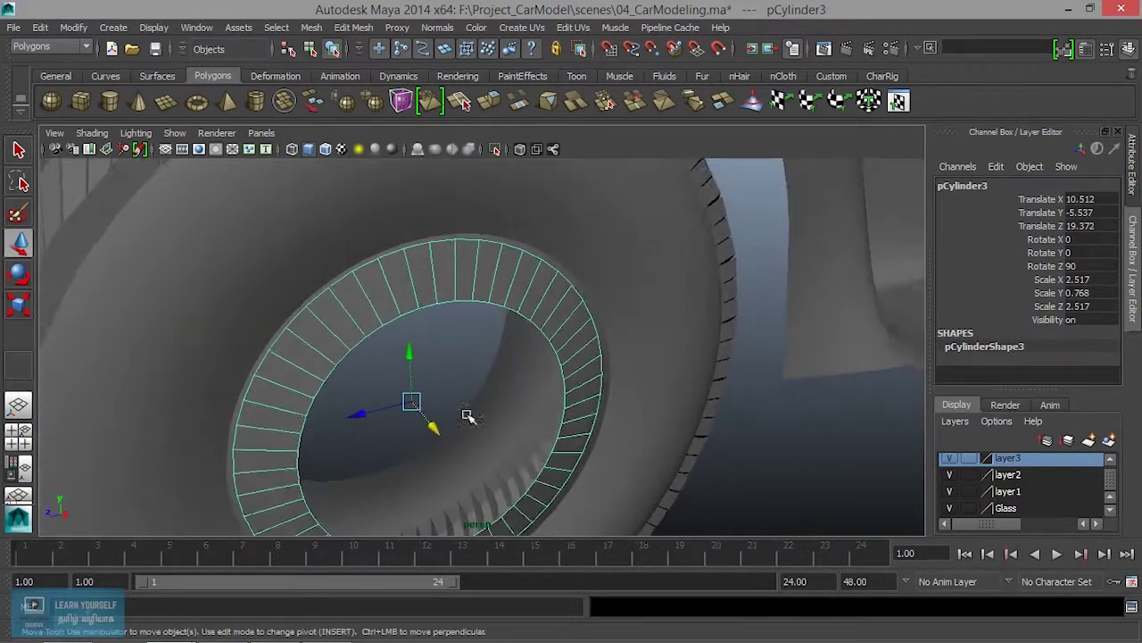
Orbit around the wheel to inspect the duplicate ring's fit from several angles.
mouse_move(462, 234)
alt+mouse_down()
mouse_move(491, 288)
mouse_move(449, 265)
mouse_move(429, 280)
alt+mouse_up()
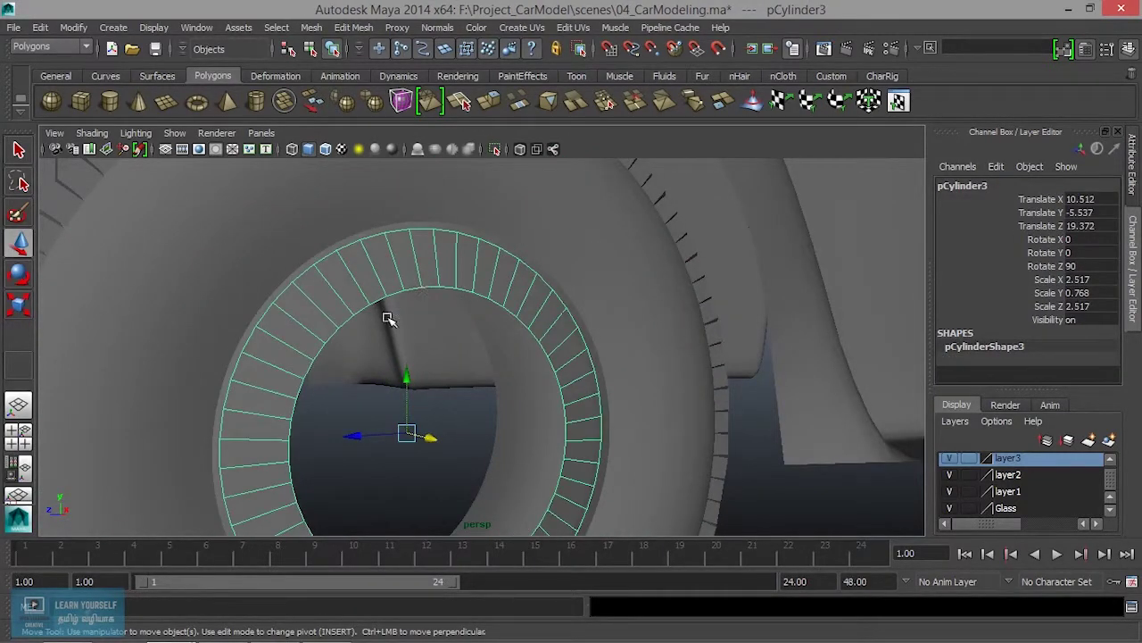
mouse_move(394, 321)
alt+mouse_down()
mouse_move(505, 298)
mouse_move(449, 307)
mouse_move(541, 276)
alt+mouse_up()
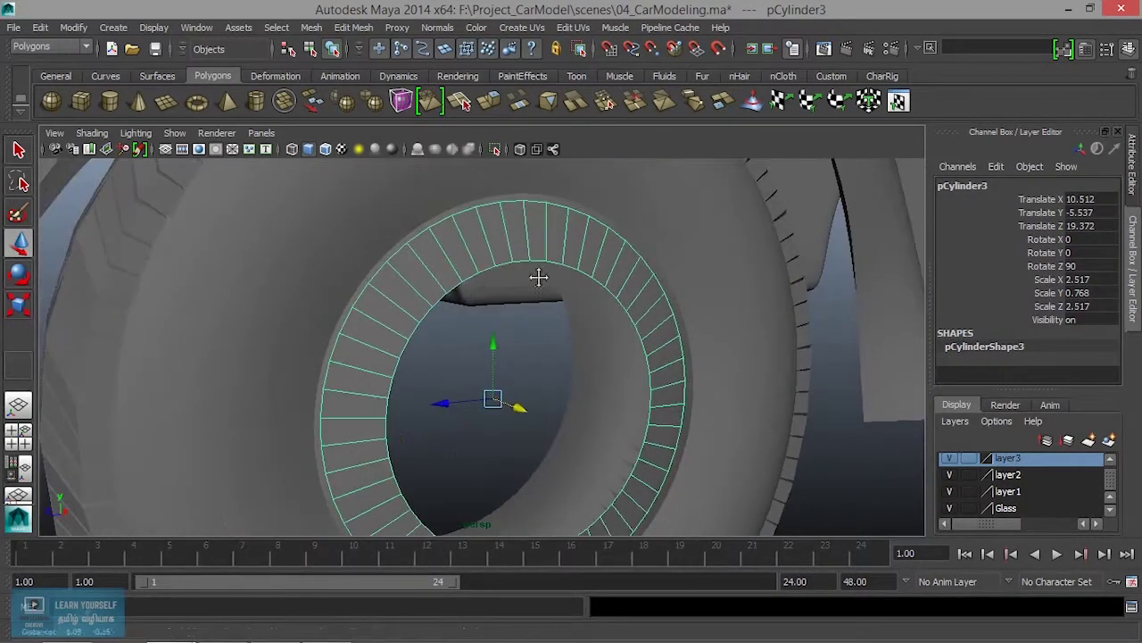
click(470, 197)
mouse_move(471, 198)
alt+mouse_down()
mouse_move(451, 247)
mouse_move(568, 265)
mouse_move(758, 247)
mouse_move(729, 230)
mouse_move(595, 245)
mouse_move(625, 242)
alt+mouse_up()
click(655, 306)
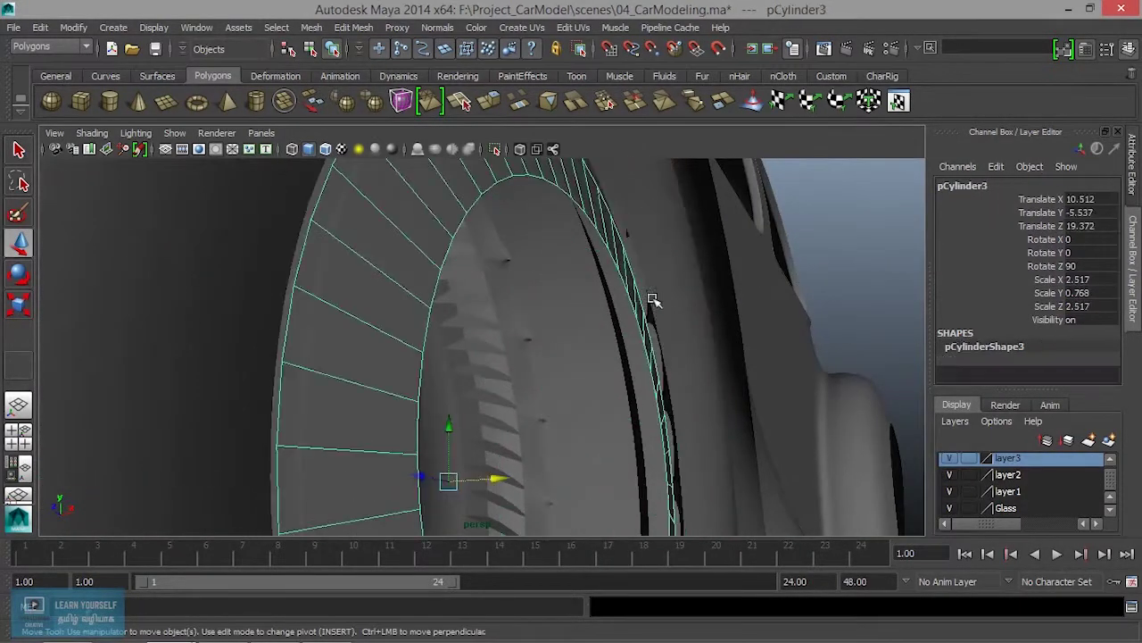
alt+drag(655, 307, 518, 312)
mouse_move(518, 312)
alt+right_down()
mouse_move(508, 398)
mouse_move(487, 357)
alt+right_up()
alt+drag(487, 357, 503, 256)
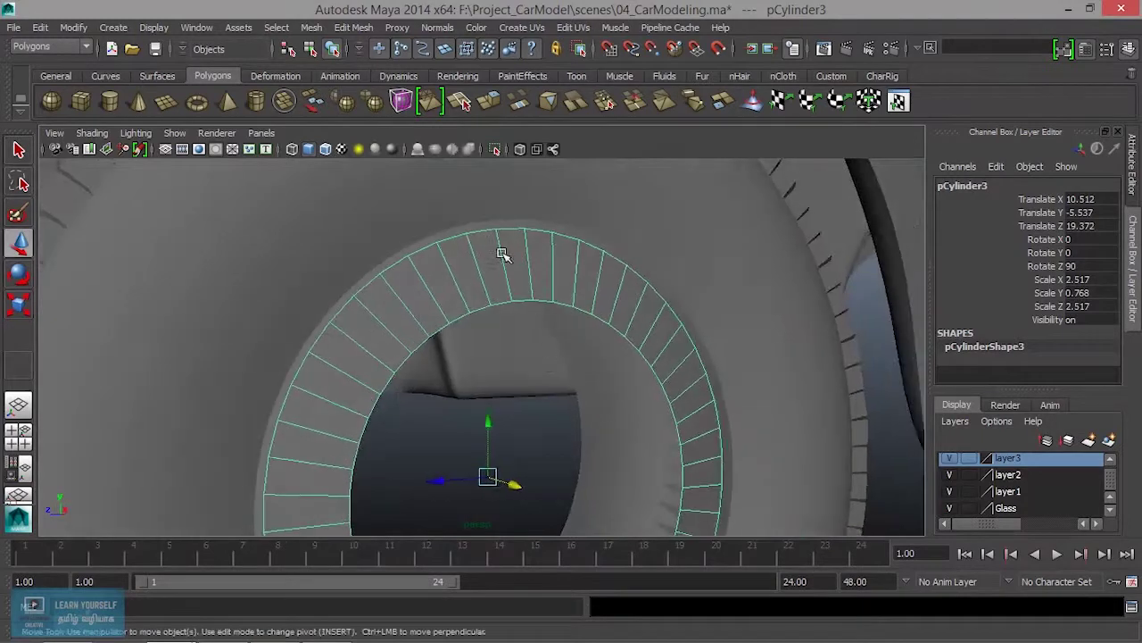
scroll(267, 312, down, 5)
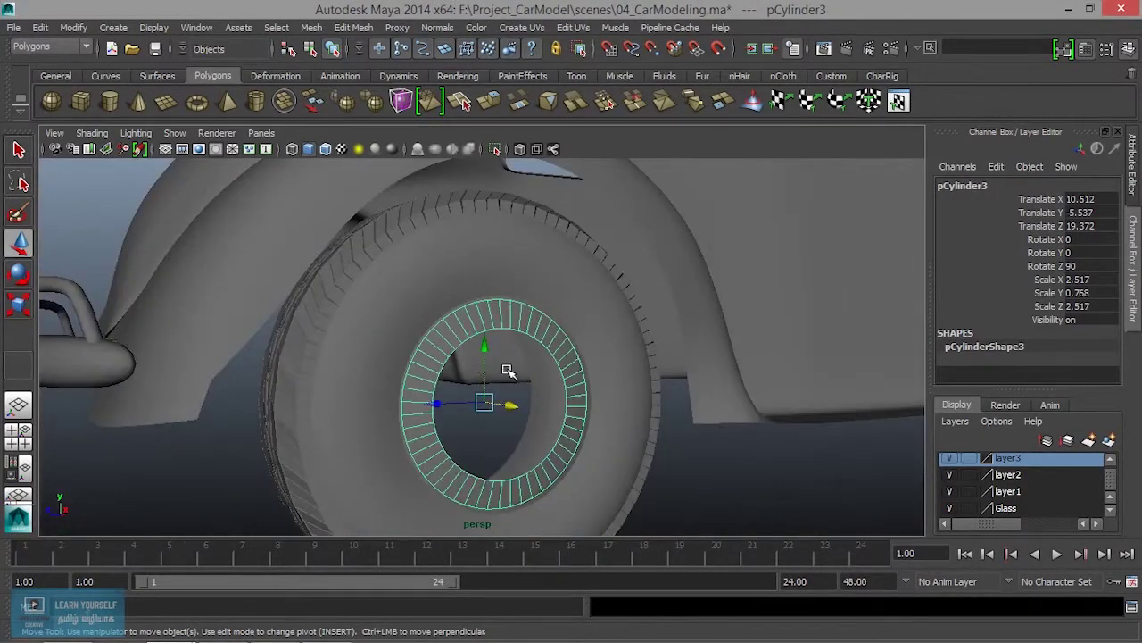
alt+drag(506, 370, 526, 364)
scroll(538, 354, up, 3)
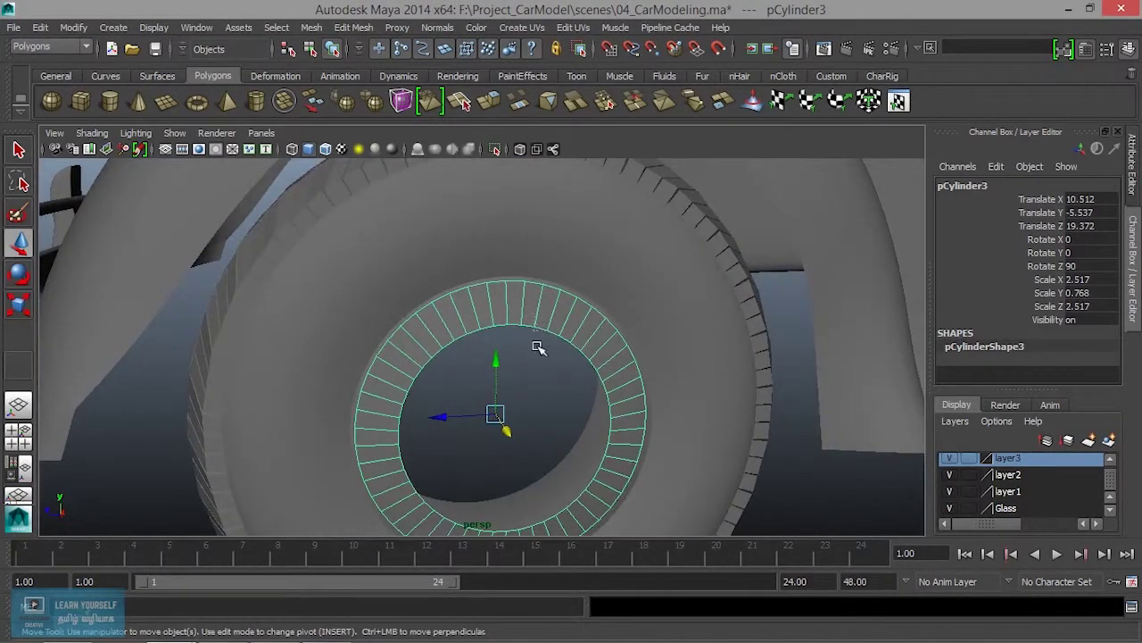
Select the rim cylinder ring and switch the viewport to wireframe display.
click(539, 348)
scroll(491, 337, up, 3)
click(498, 265)
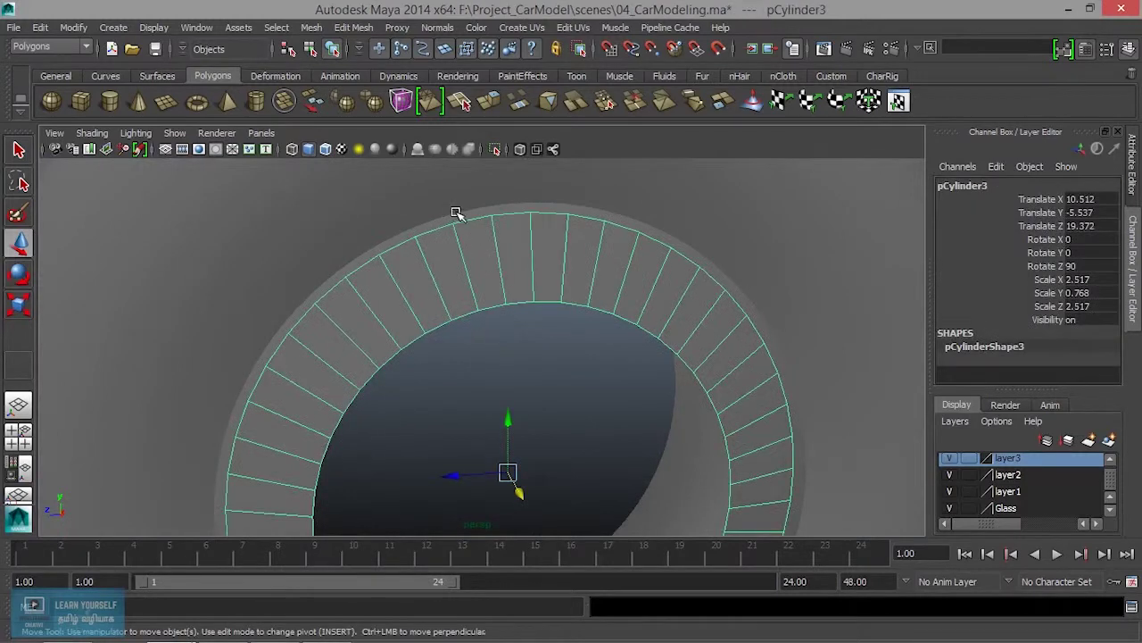
click(384, 287)
key(ctrl+z)
key(4)
mouse_move(396, 327)
alt+mouse_down()
mouse_move(420, 377)
mouse_move(421, 295)
alt+mouse_up()
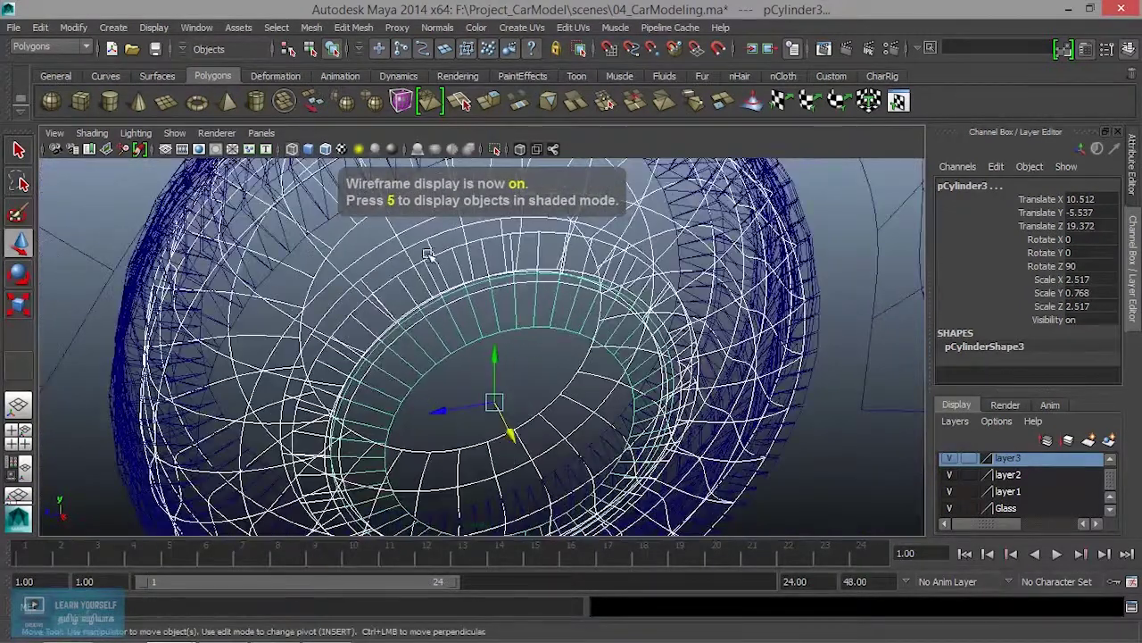
Select the tire polySurface27 and frame the view on it.
click(427, 268)
key(f)
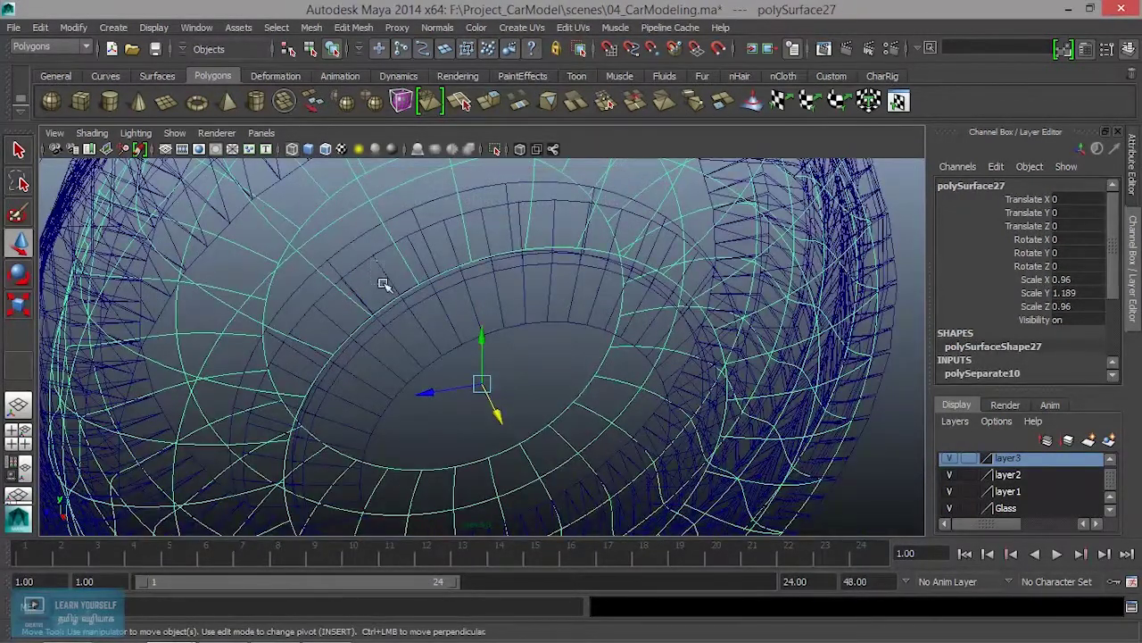
shift+click(386, 284)
shift+click(388, 266)
Select the outer pipe ring pPipe1 and switch it to edge editing.
scroll(371, 270, up, 2)
alt+middle_drag(327, 242, 420, 367)
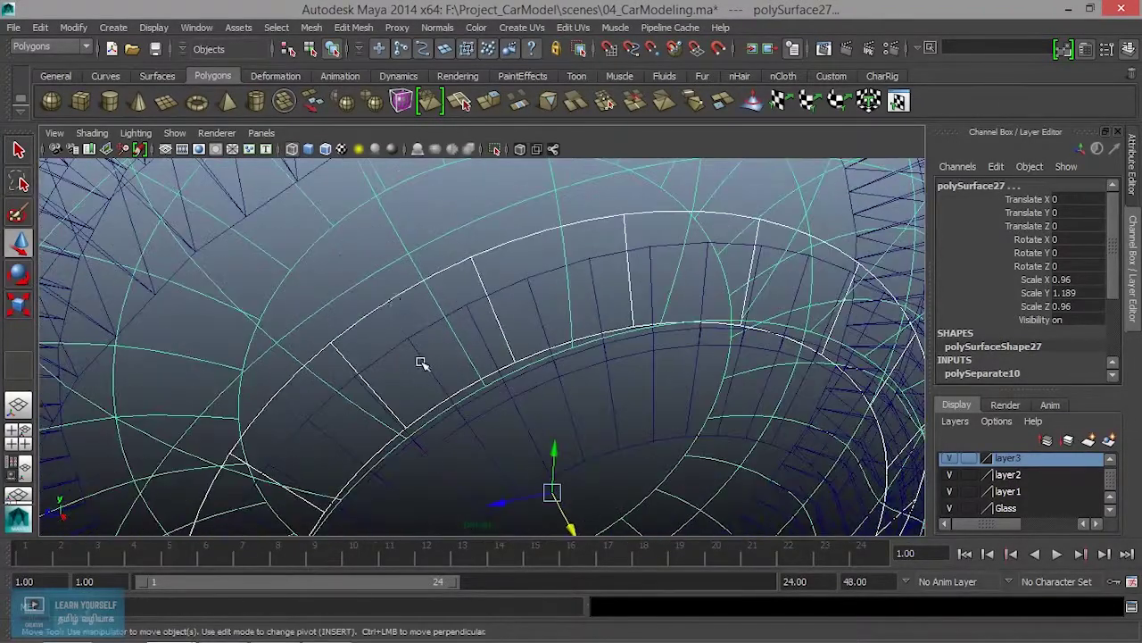
mouse_move(395, 310)
alt+mouse_down()
mouse_move(408, 322)
mouse_move(696, 278)
mouse_move(598, 303)
alt+mouse_up()
click(571, 287)
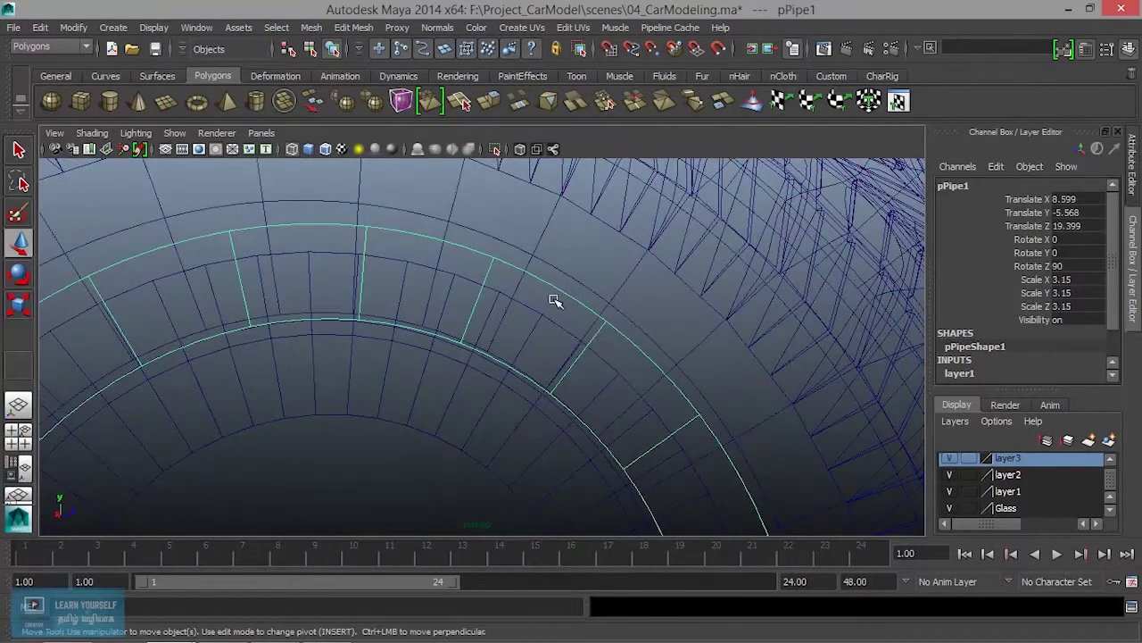
right_drag(568, 289, 571, 202)
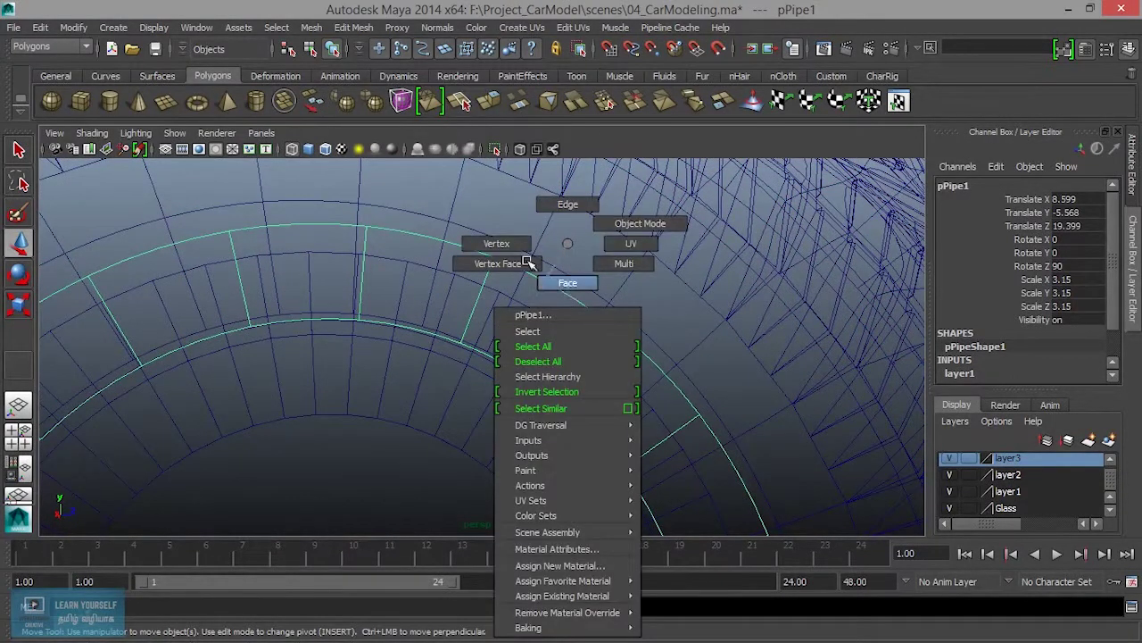
Select pPipe1's outer edge loop and move it along X in shaded view.
click(558, 300)
double_click(543, 288)
mouse_move(625, 364)
alt+mouse_down()
mouse_move(324, 401)
mouse_move(411, 429)
mouse_move(472, 403)
alt+mouse_up()
key(5)
alt+middle_drag(472, 402, 448, 344)
drag(541, 446, 576, 460)
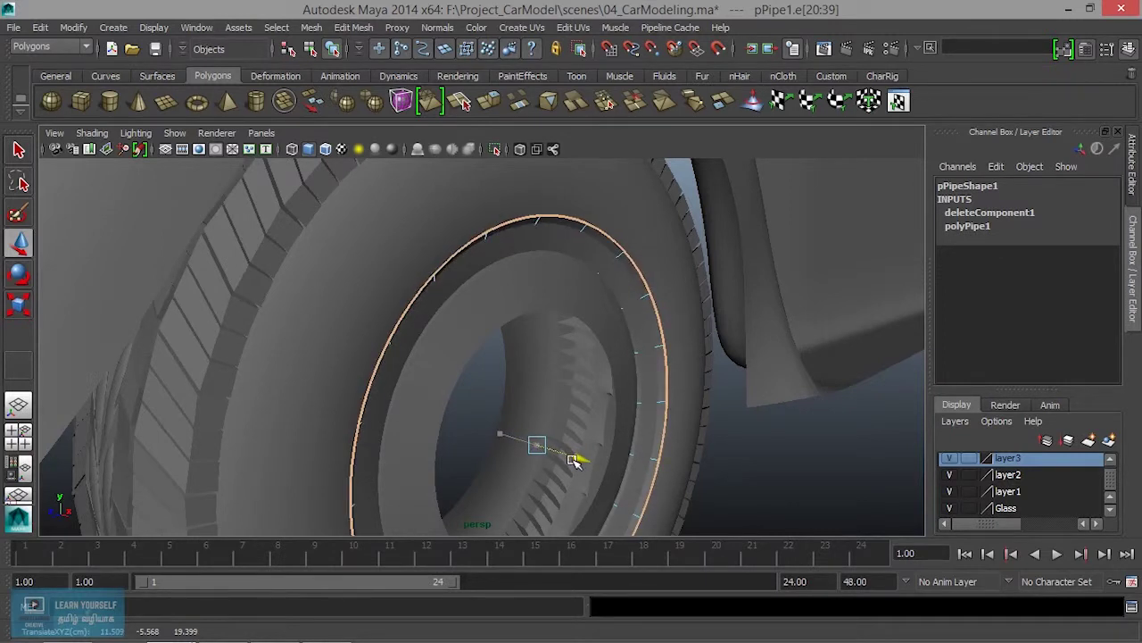
drag(576, 459, 578, 461)
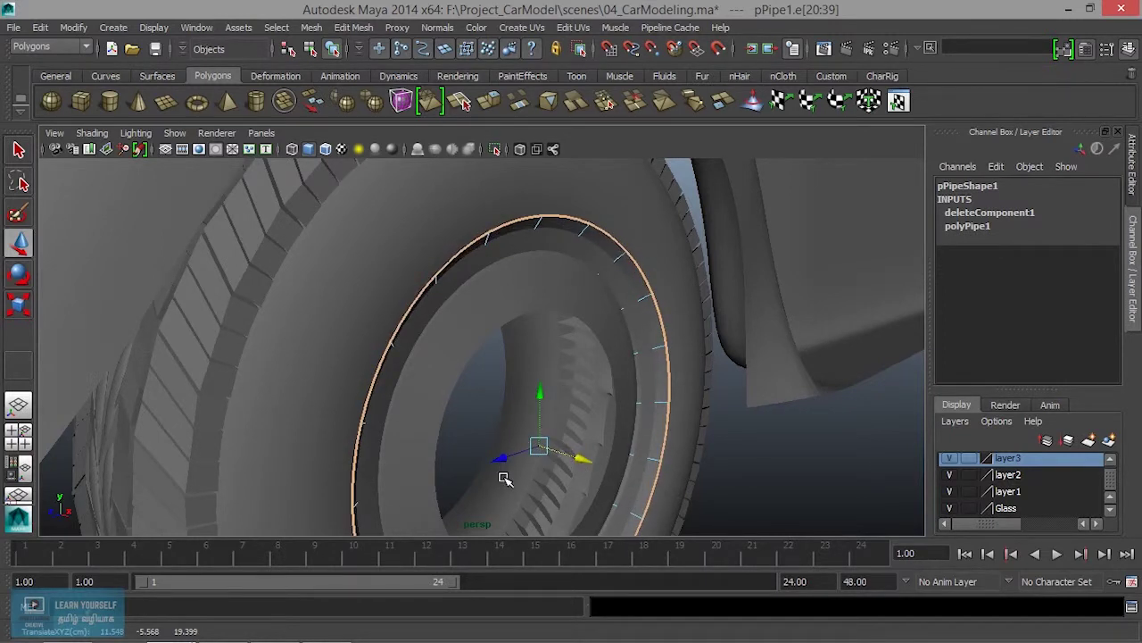
Scale the edge loop inward, then slide it along X to about 11.41.
key(r)
drag(545, 452, 508, 457)
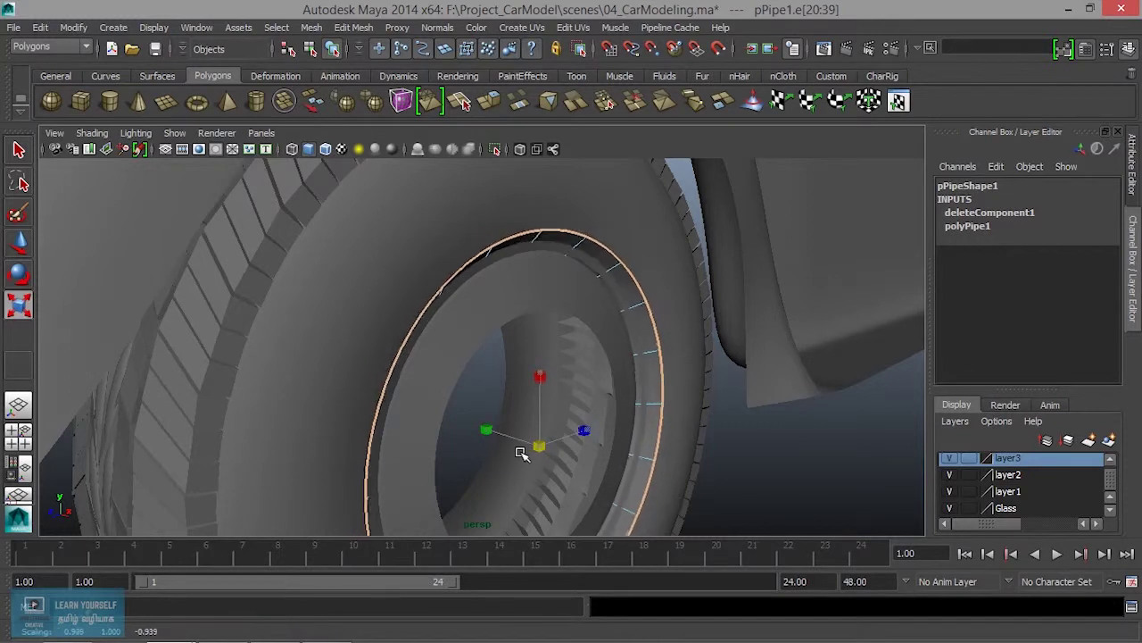
mouse_move(587, 428)
alt+mouse_down()
mouse_move(469, 402)
mouse_move(579, 405)
mouse_move(527, 477)
alt+mouse_up()
key(w)
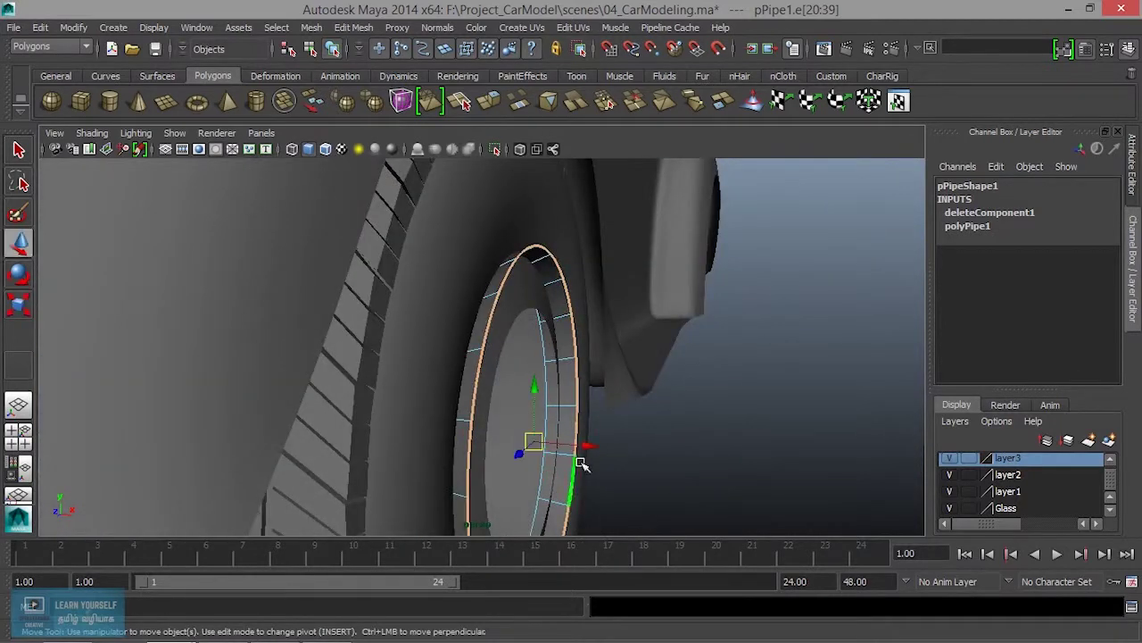
drag(589, 446, 575, 446)
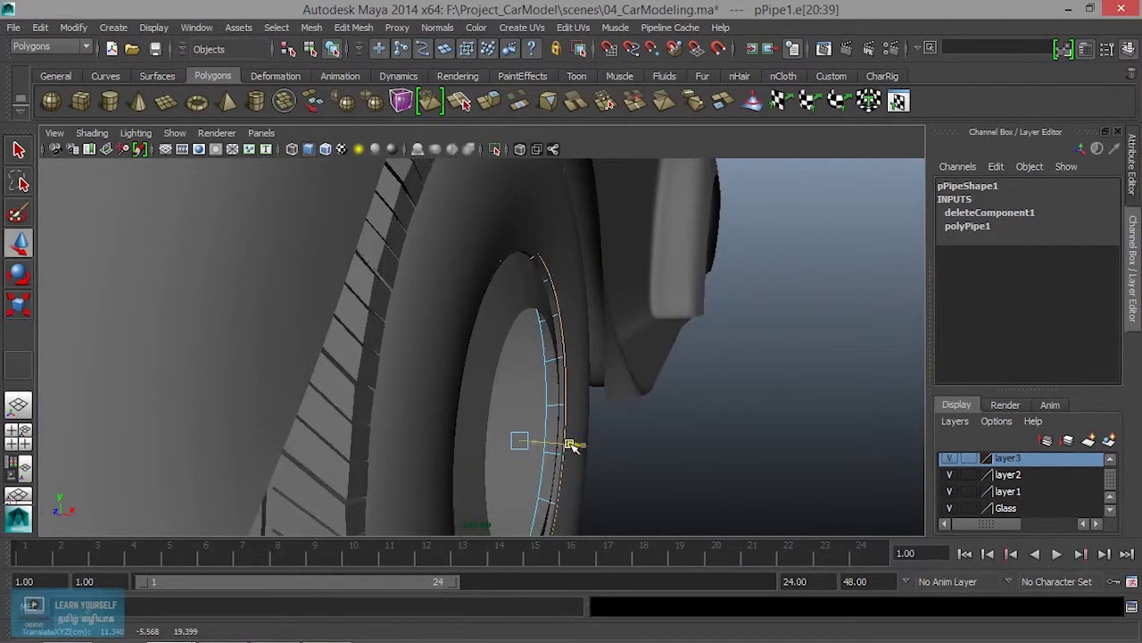
drag(575, 446, 425, 436)
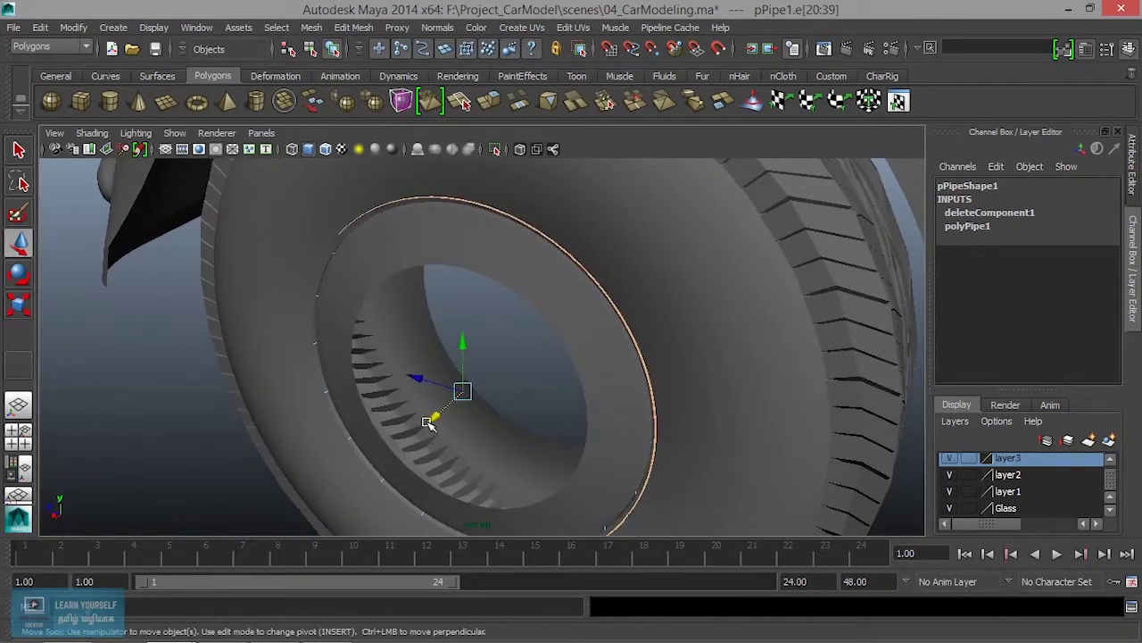
mouse_move(370, 446)
alt+mouse_down()
mouse_move(523, 429)
mouse_move(545, 399)
mouse_move(668, 387)
mouse_move(595, 398)
mouse_move(571, 385)
mouse_move(503, 408)
alt+mouse_up()
right_drag(632, 243, 694, 223)
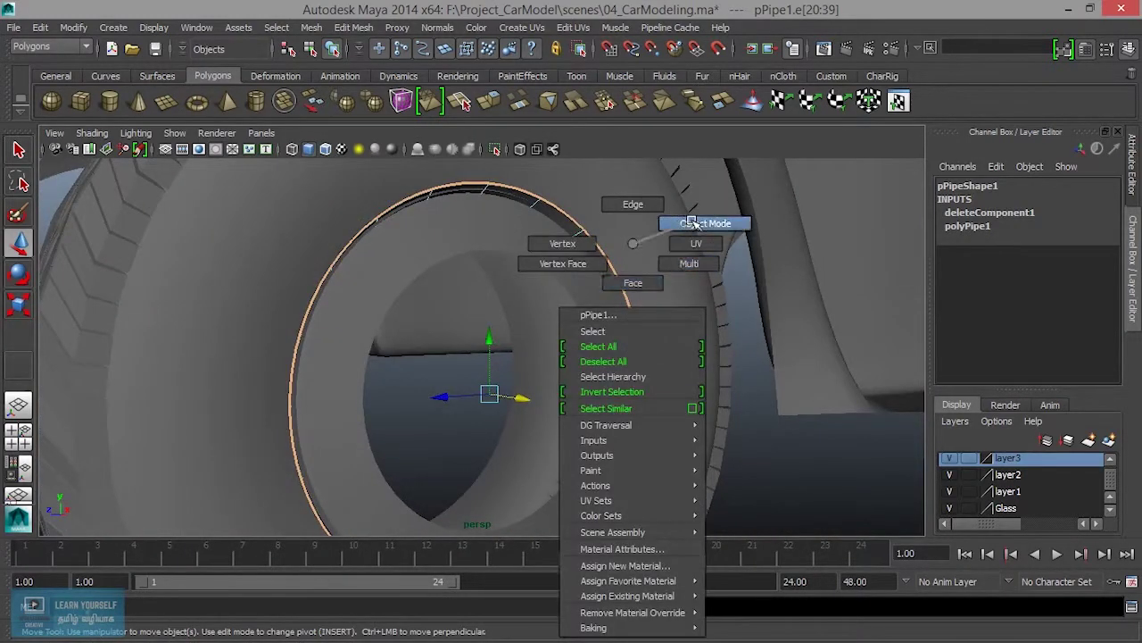
click(625, 332)
Extrude pPipe1's faces along Z with 2 divisions, forming a new lip.
click(634, 336)
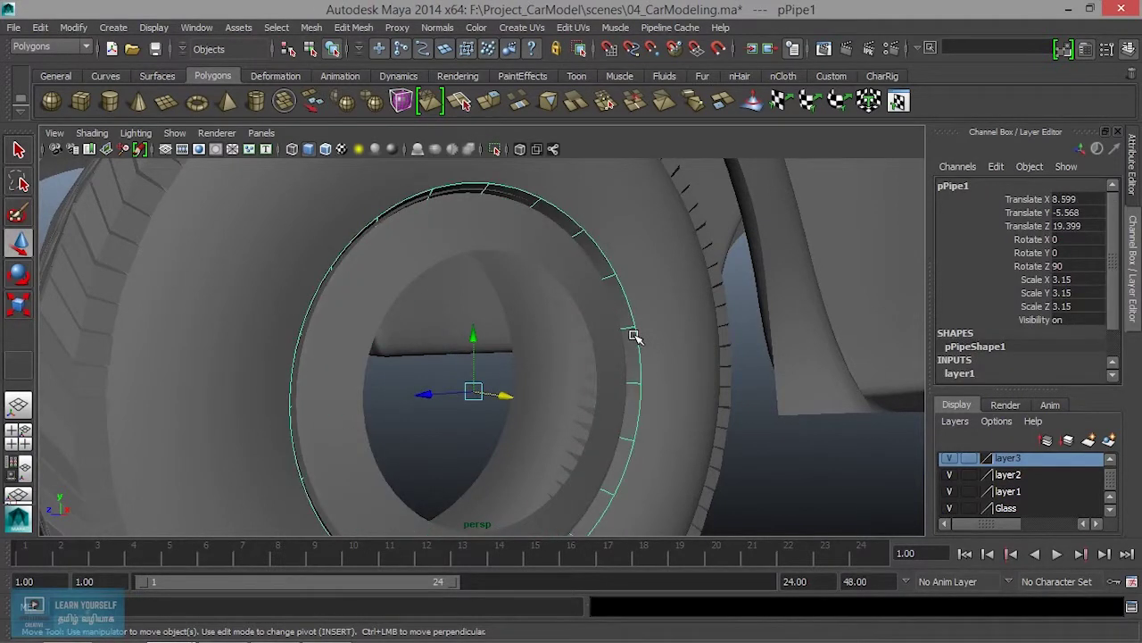
key(1)
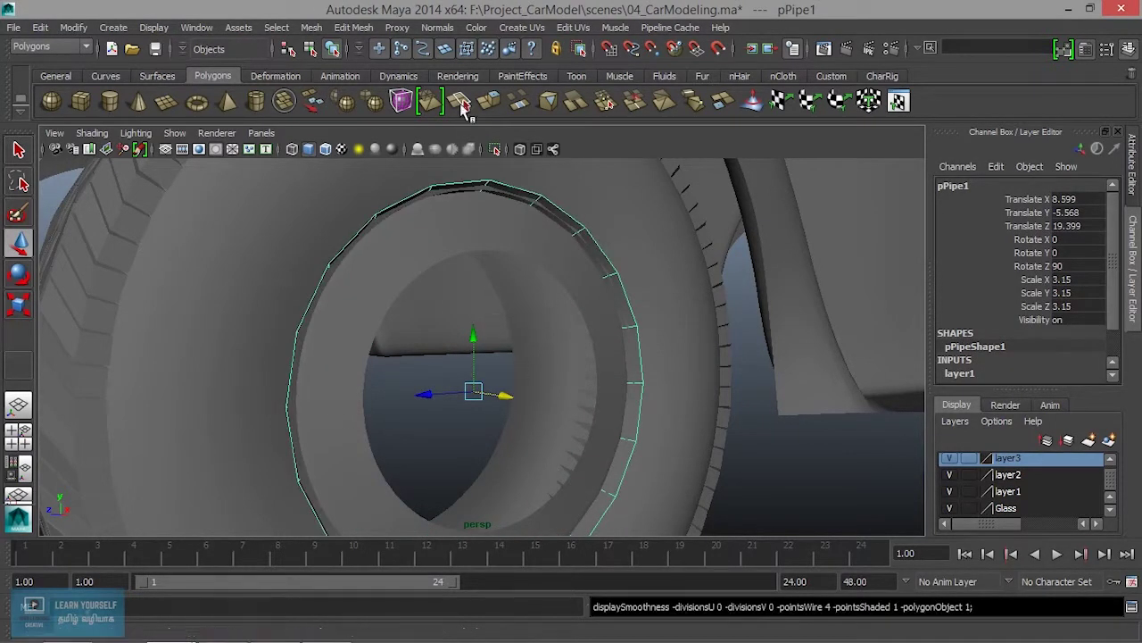
click(489, 101)
alt+drag(556, 344, 609, 471)
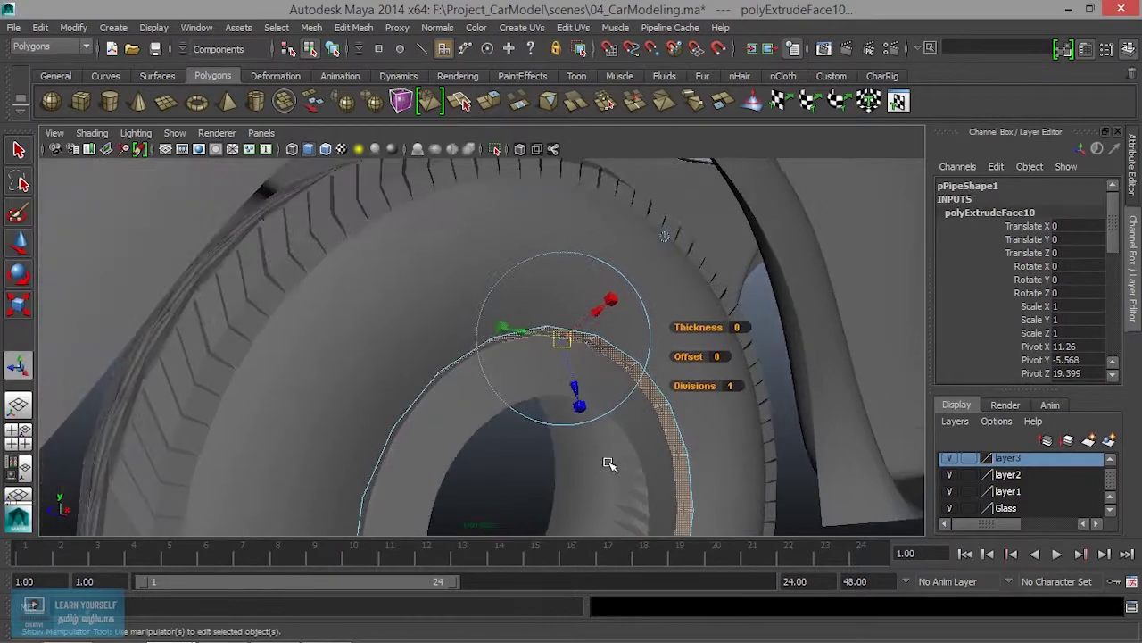
drag(575, 389, 572, 382)
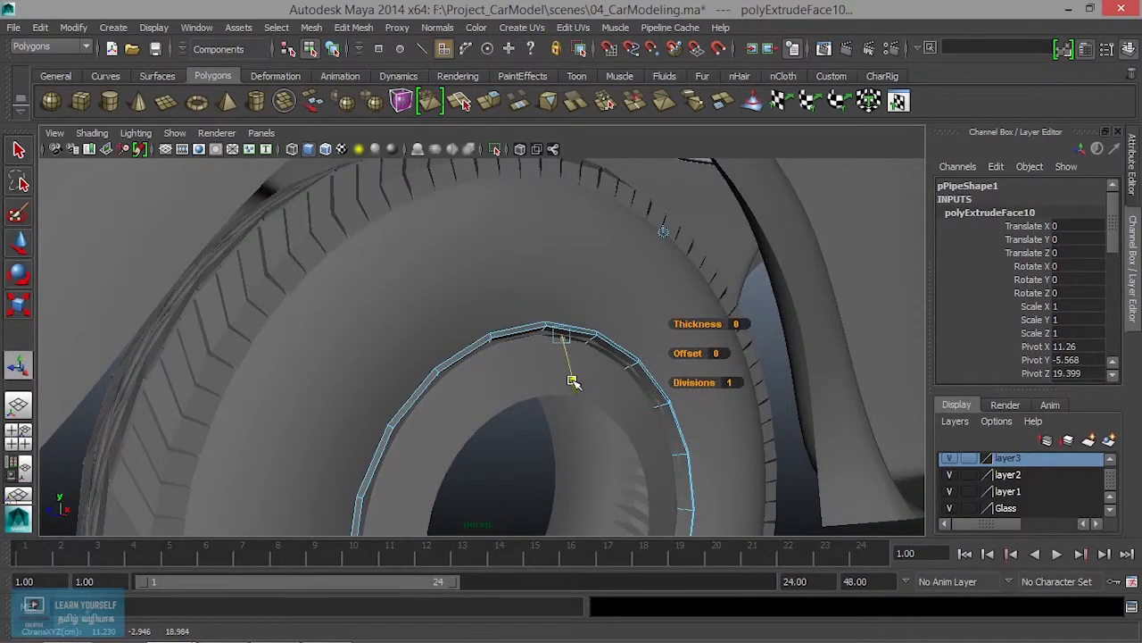
mouse_move(572, 382)
alt+mouse_down()
mouse_move(764, 369)
mouse_move(749, 370)
alt+mouse_up()
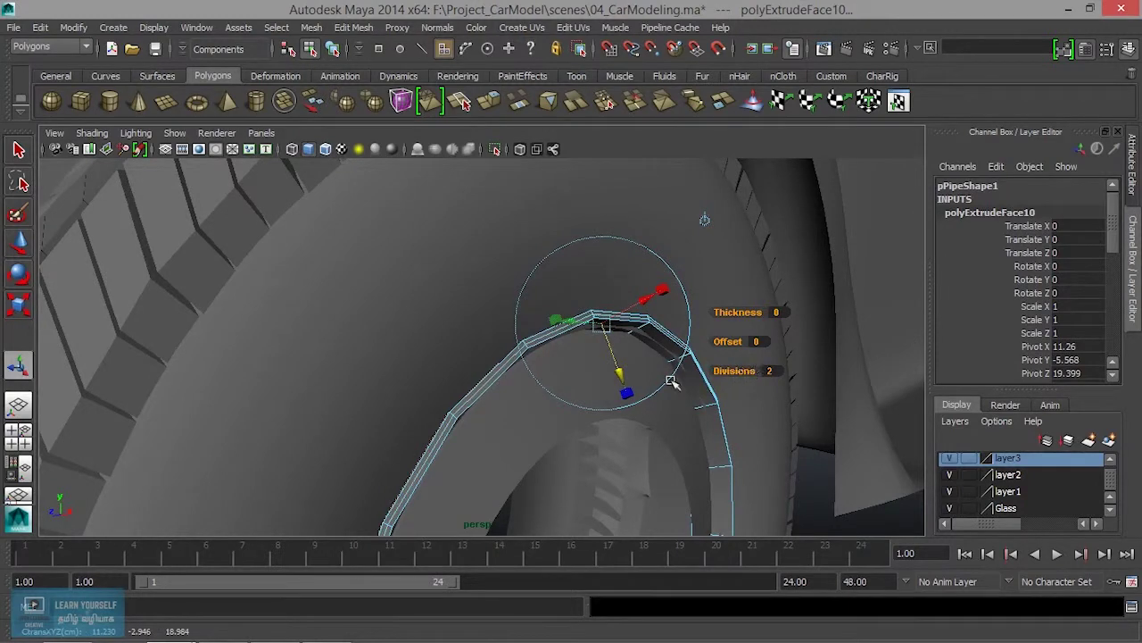
right_drag(655, 329, 722, 222)
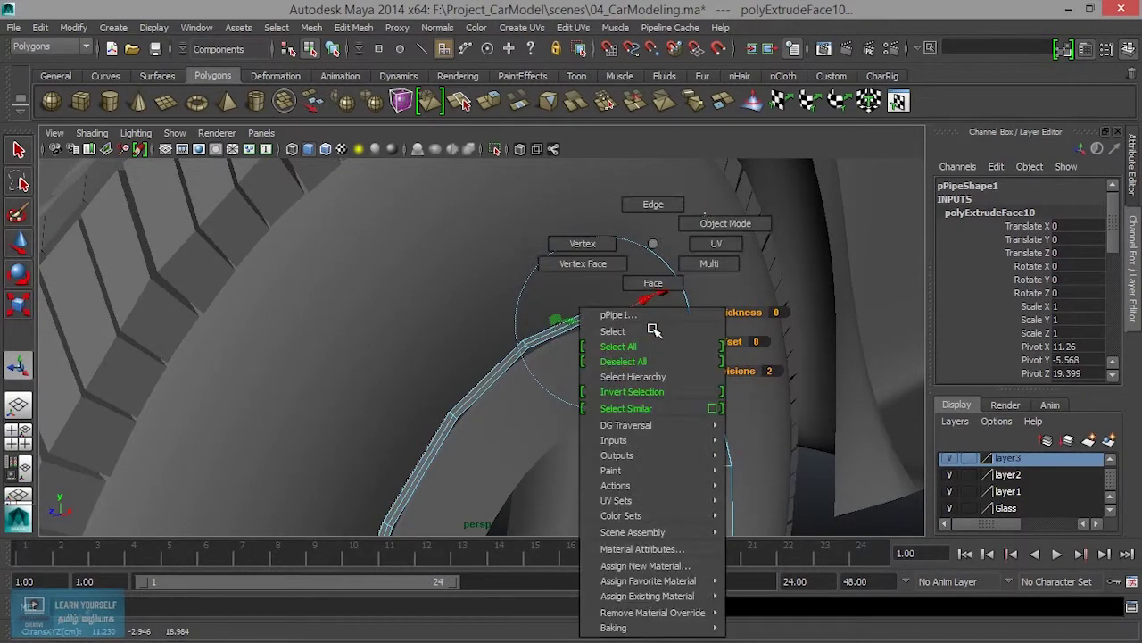
click(483, 384)
click(483, 390)
Preview the tire smoothed and scale pPipe1 down uniformly to 3.097.
key(1)
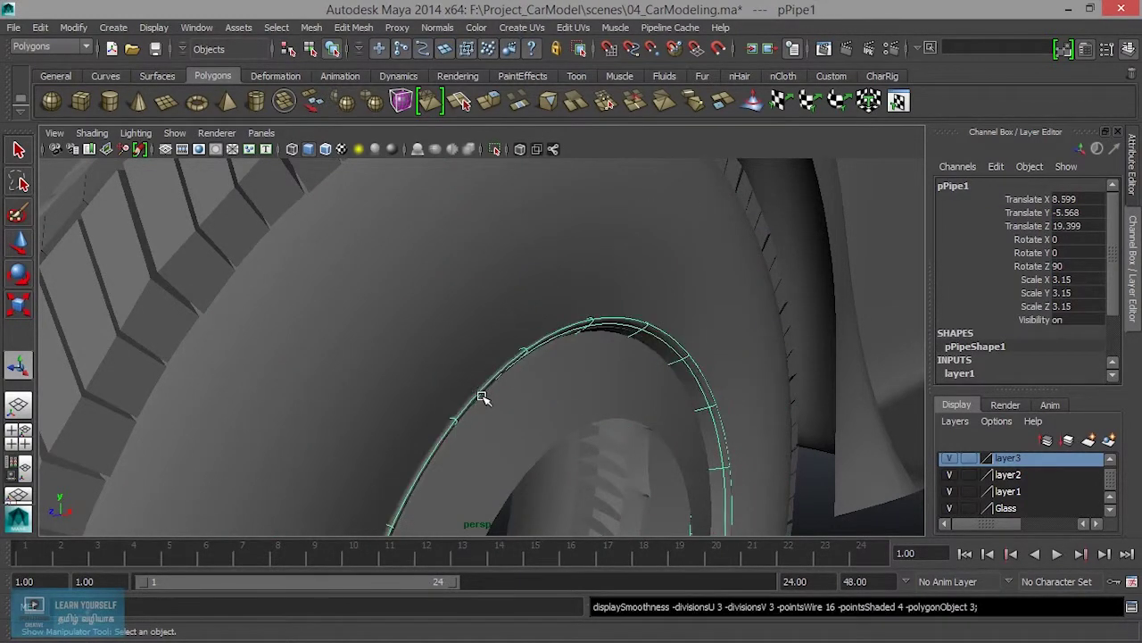
alt+drag(518, 437, 528, 438)
click(544, 490)
key(3)
mouse_move(564, 484)
alt+mouse_down()
mouse_move(497, 469)
mouse_move(592, 468)
mouse_move(512, 441)
mouse_move(541, 474)
mouse_move(459, 316)
mouse_move(485, 380)
alt+mouse_up()
click(484, 497)
click(460, 330)
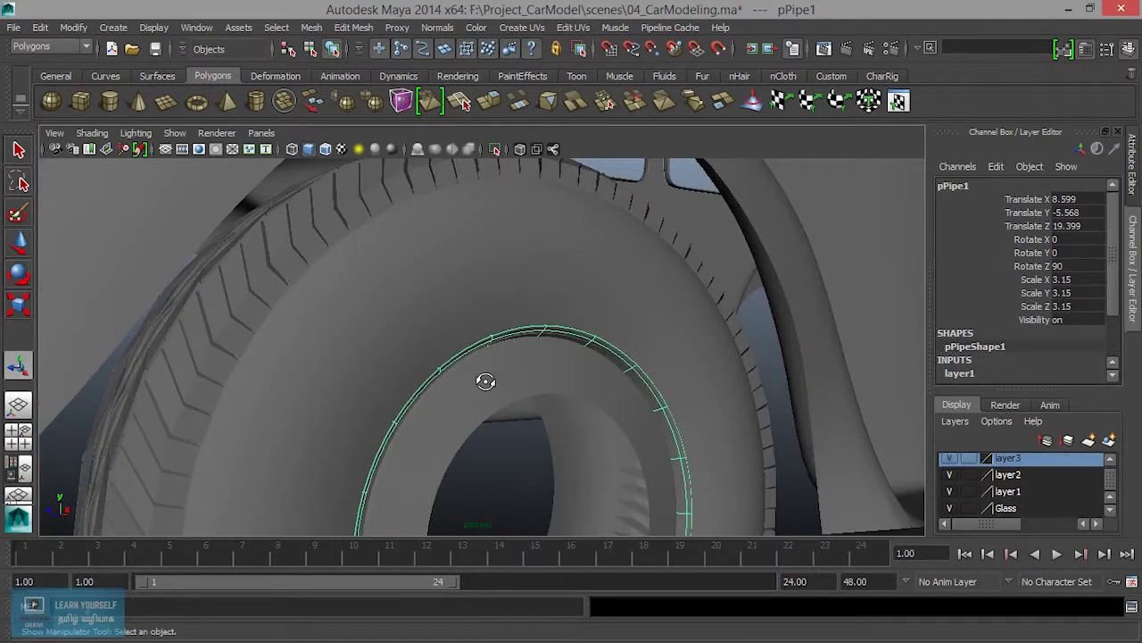
key(r)
drag(529, 527, 526, 531)
Shrink the inner ring pCylinder3 uniformly to 2.379 × 0.726 × 2.379.
mouse_move(509, 467)
alt+mouse_down()
mouse_move(459, 487)
mouse_move(472, 344)
mouse_move(440, 343)
alt+mouse_up()
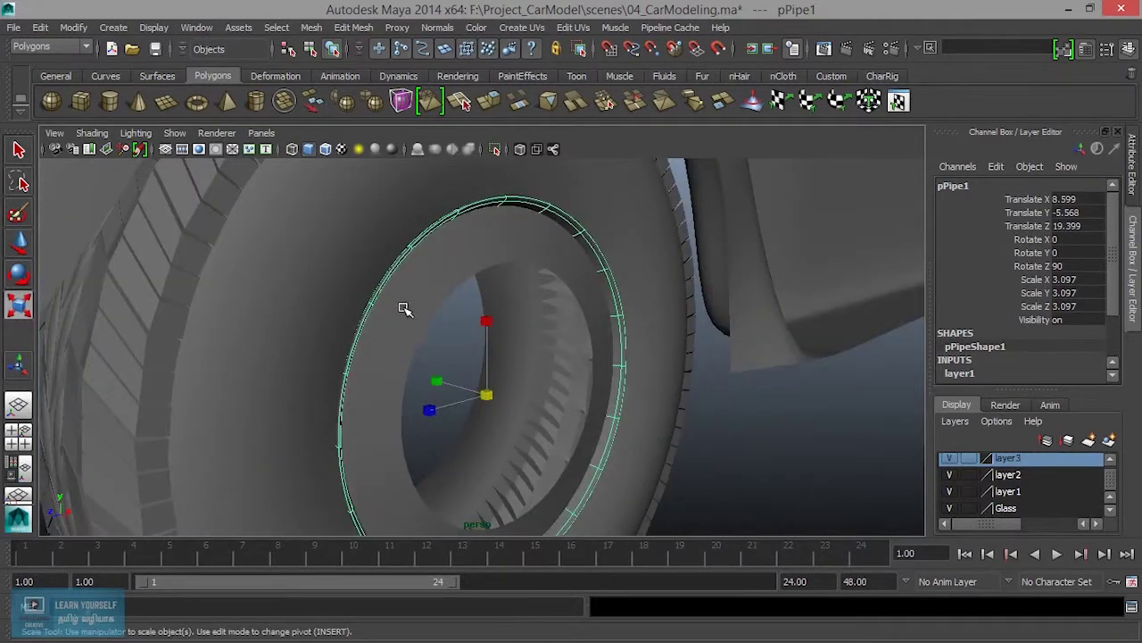
click(421, 319)
drag(463, 385, 456, 387)
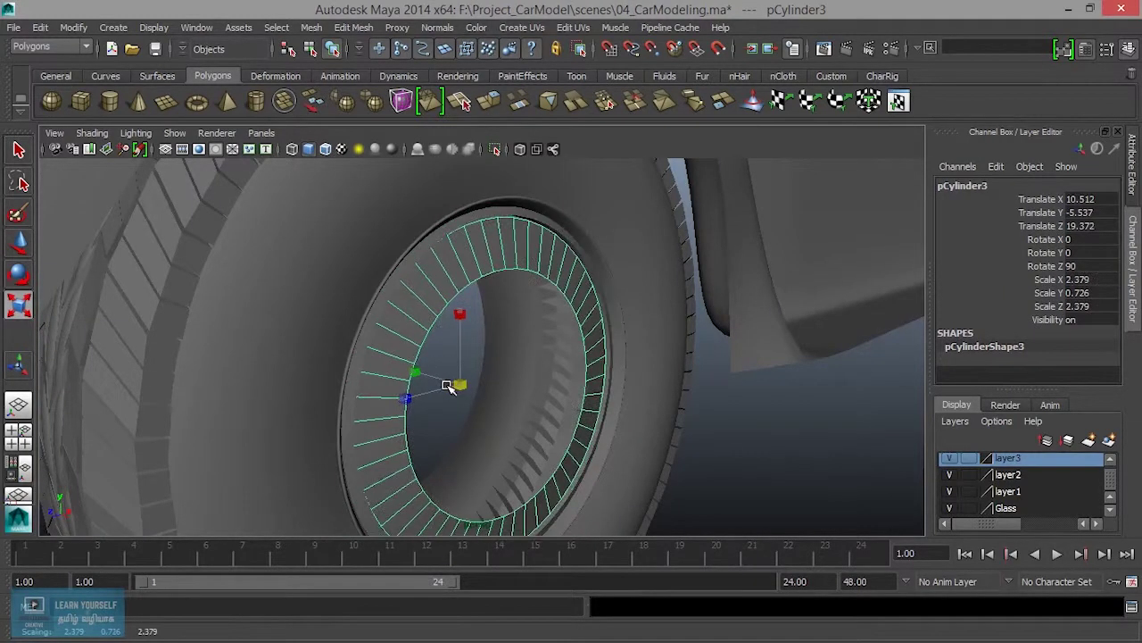
Apply Smooth to the cylinder ring pCylinder3 and reselect it.
mouse_move(456, 386)
alt+mouse_down()
mouse_move(474, 340)
mouse_move(462, 332)
mouse_move(510, 331)
mouse_move(456, 258)
mouse_move(429, 372)
mouse_move(449, 349)
mouse_move(440, 402)
alt+mouse_up()
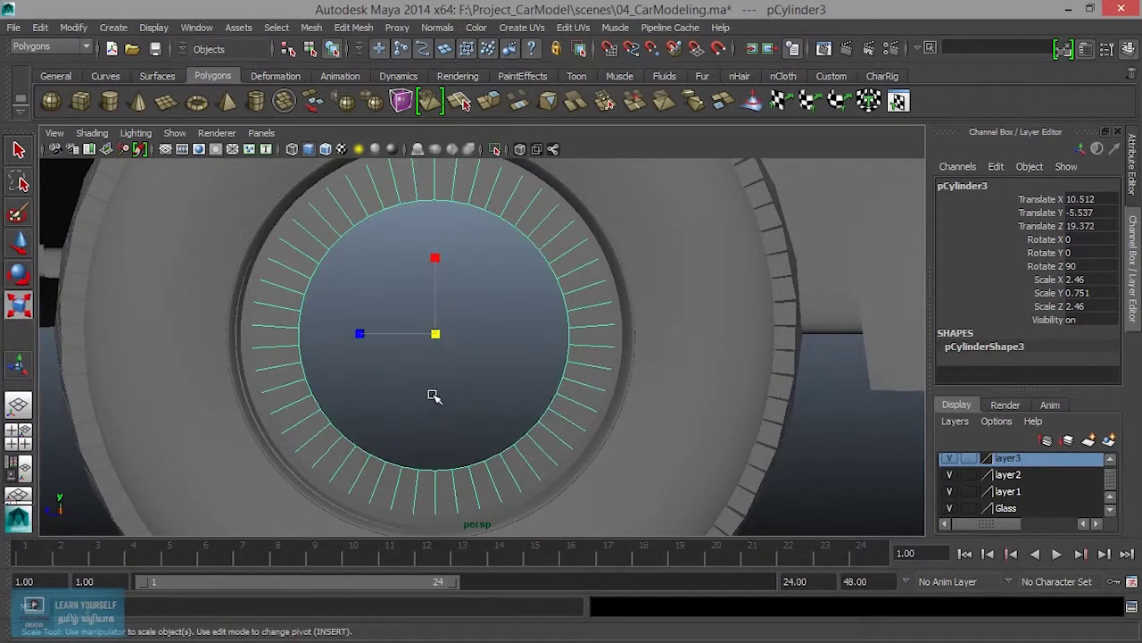
click(312, 28)
click(345, 122)
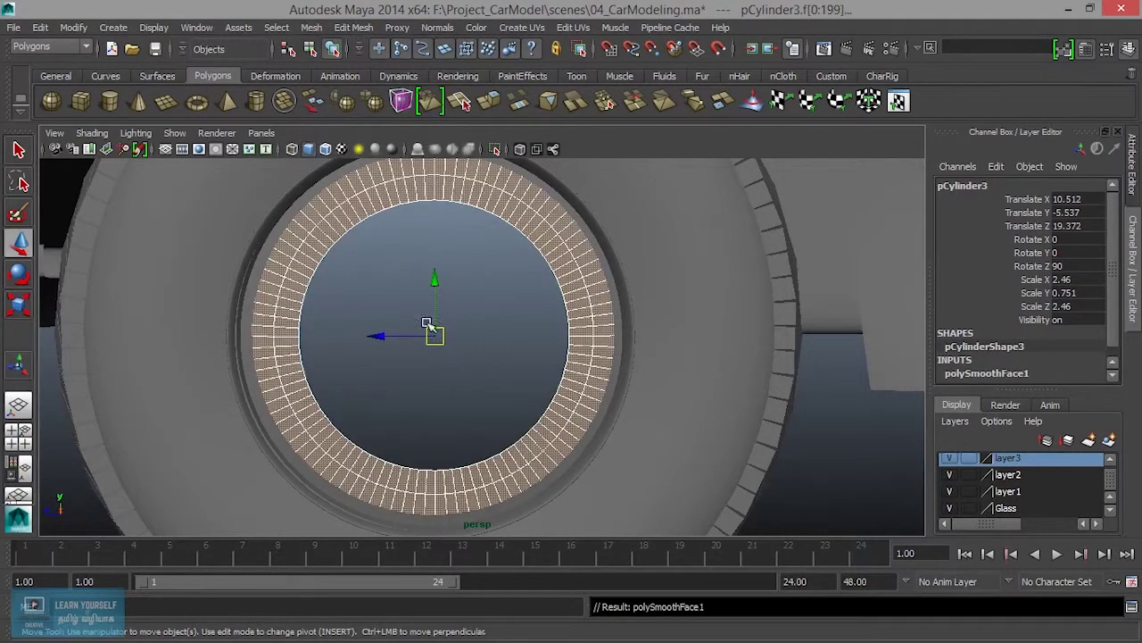
right_drag(532, 211, 582, 188)
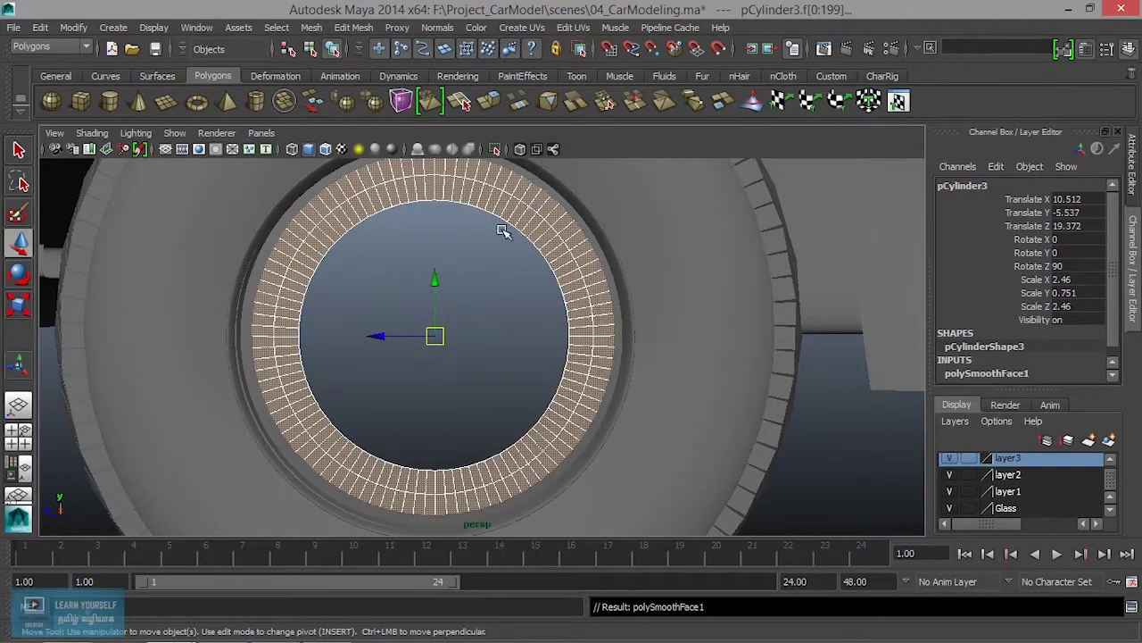
click(556, 238)
click(556, 238)
Review the smoothing node settings and delete pCylinder3's construction history.
mouse_move(433, 326)
alt+mouse_down()
mouse_move(436, 382)
mouse_move(683, 339)
alt+mouse_up()
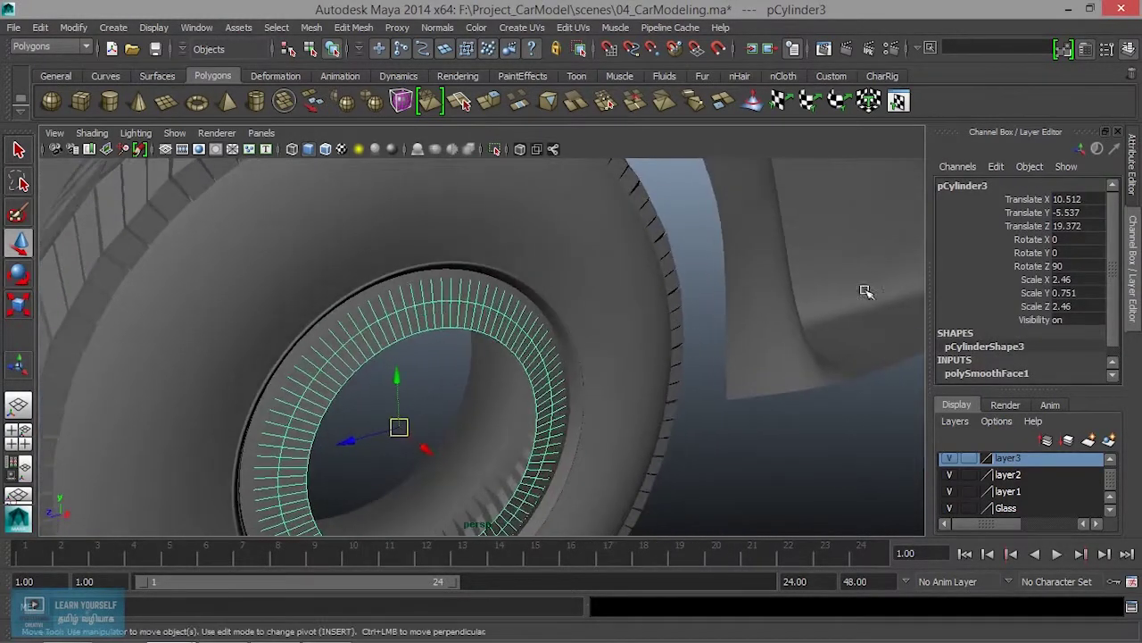
scroll(989, 321, down, 1)
click(981, 363)
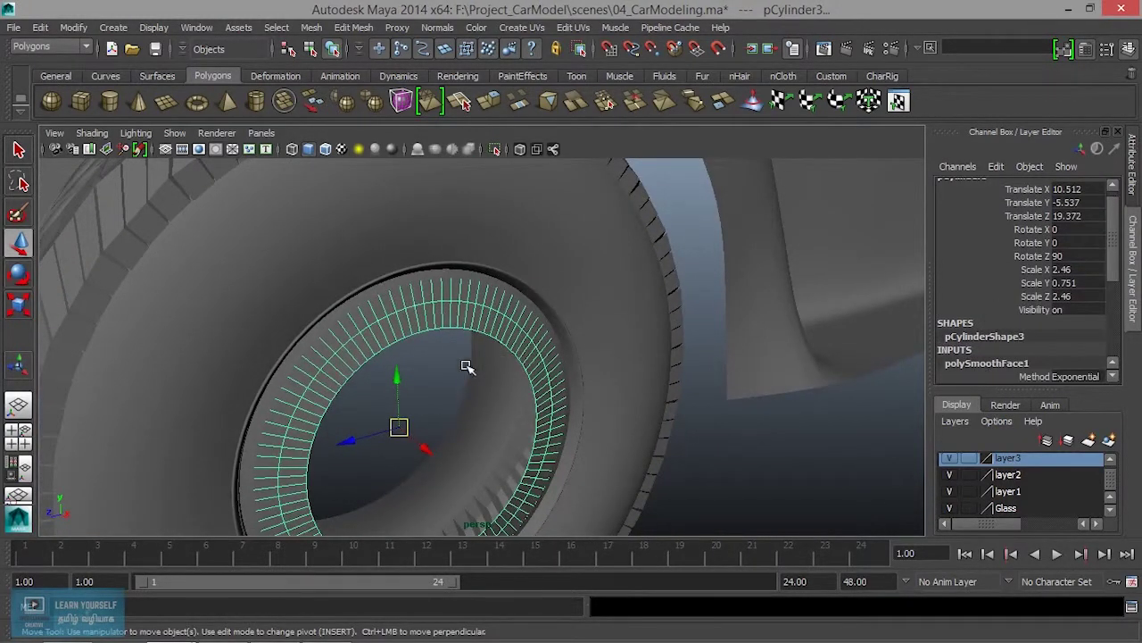
click(831, 76)
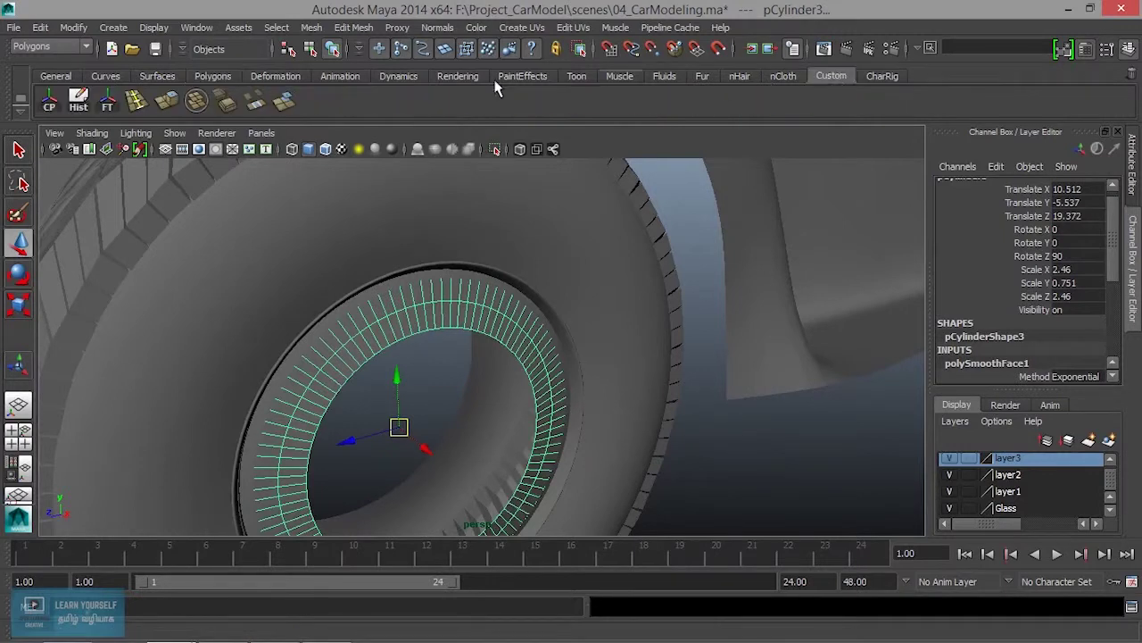
click(87, 105)
View the wheel hub straight on and check the hub cylinder's placement.
mouse_move(438, 372)
alt+mouse_down()
mouse_move(387, 359)
mouse_move(458, 349)
alt+mouse_up()
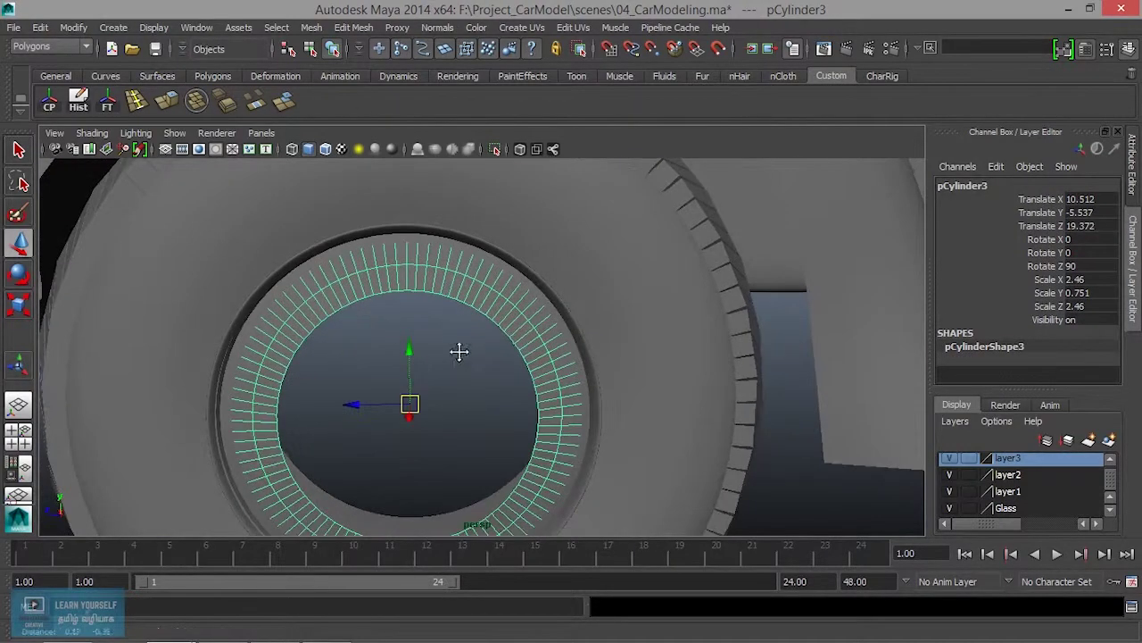
click(415, 348)
drag(498, 476, 497, 477)
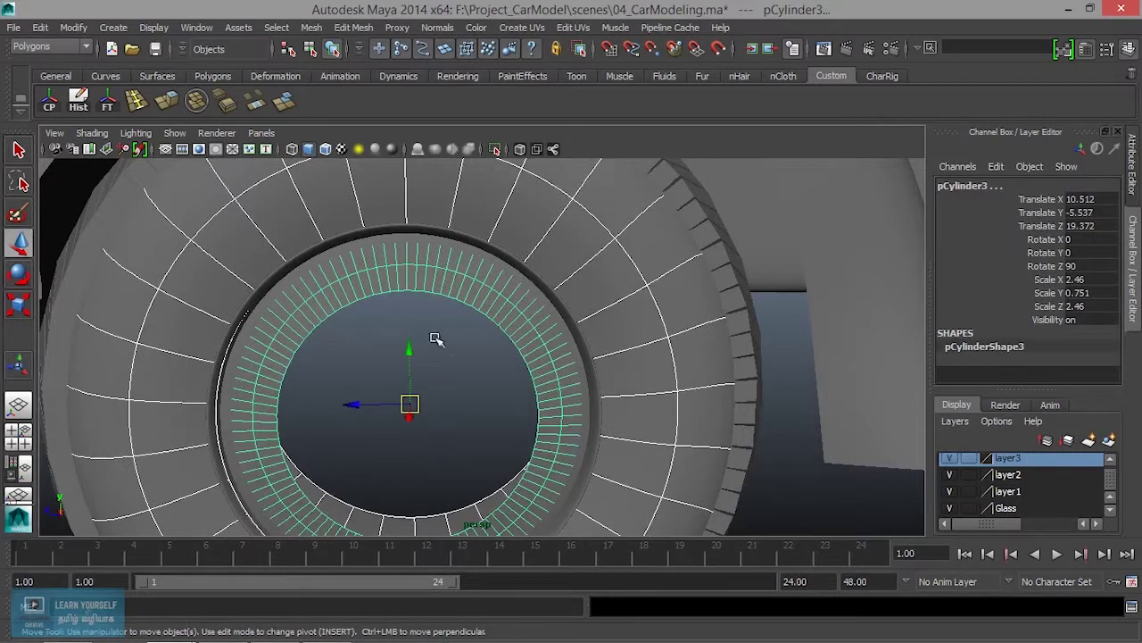
click(470, 378)
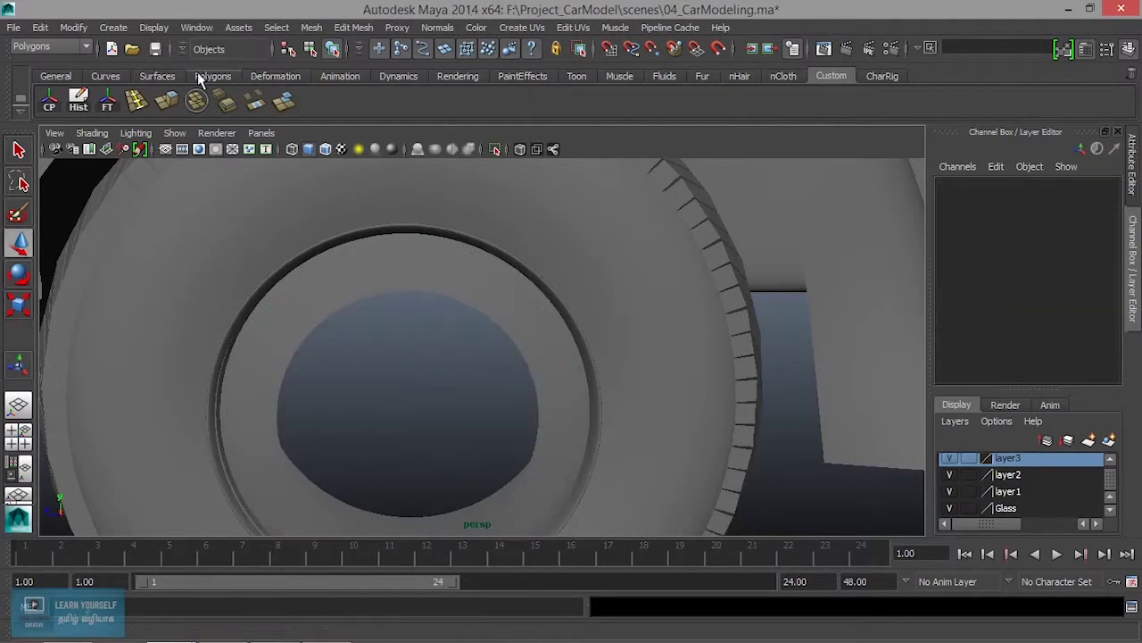
Create a new polygon cylinder, pCylinder4, from the polygon shelf.
click(215, 76)
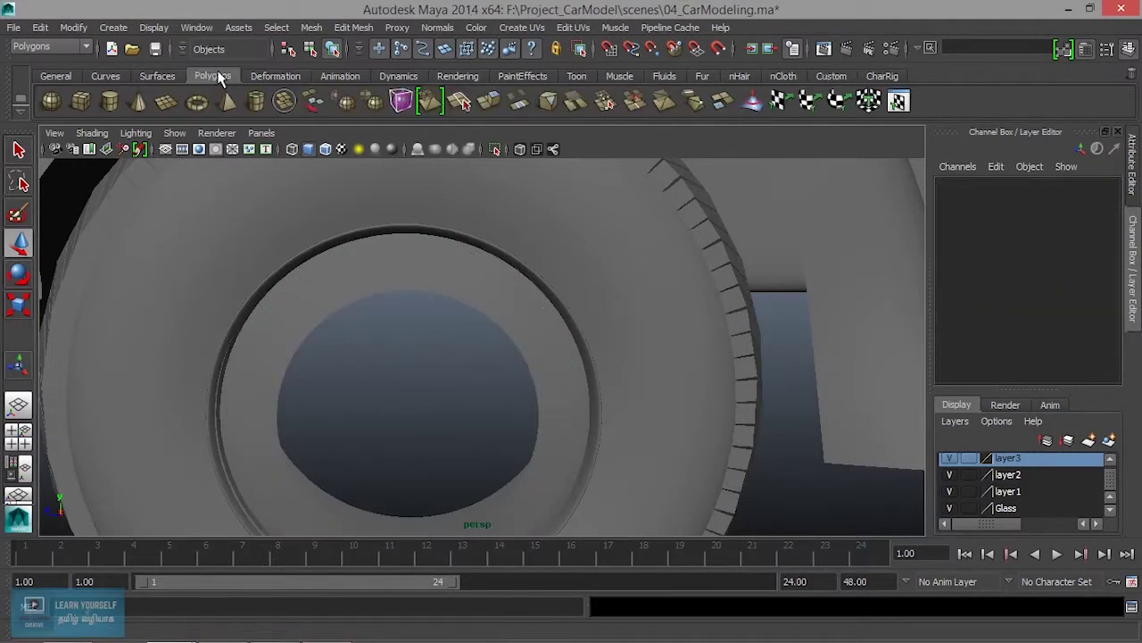
click(112, 104)
scroll(479, 338, down, 5)
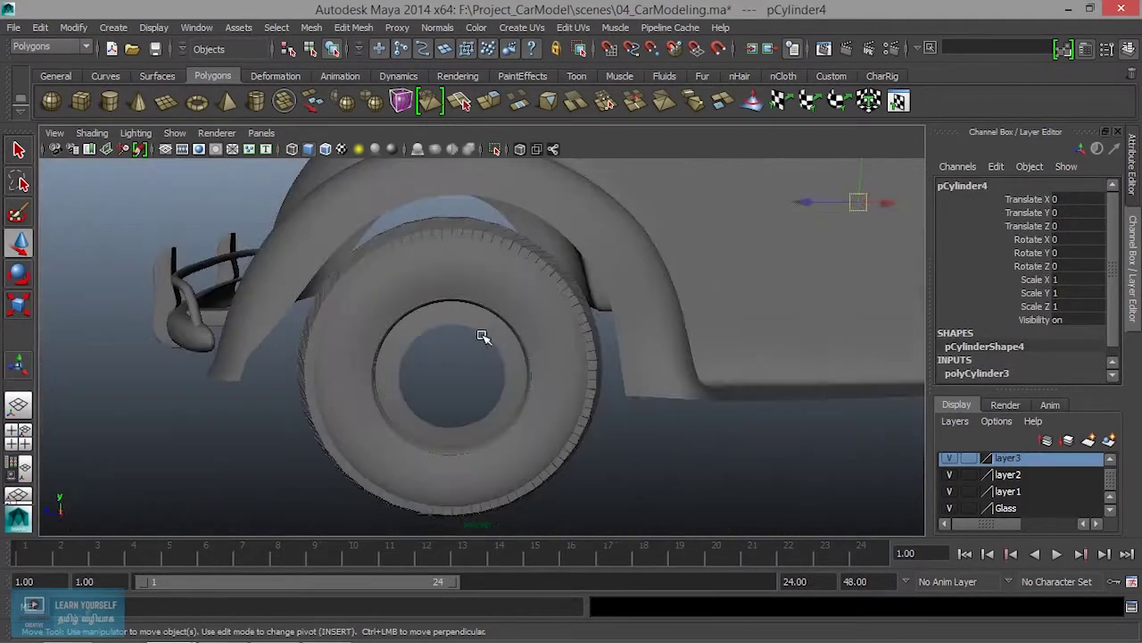
mouse_move(820, 212)
mouse_down()
mouse_move(357, 235)
mouse_move(459, 216)
mouse_move(523, 259)
mouse_up()
key(ctrl+z)
Move pCylinder4 to the hub centre at 10.121, -5.398, 19.441 using side and front views.
key(space)
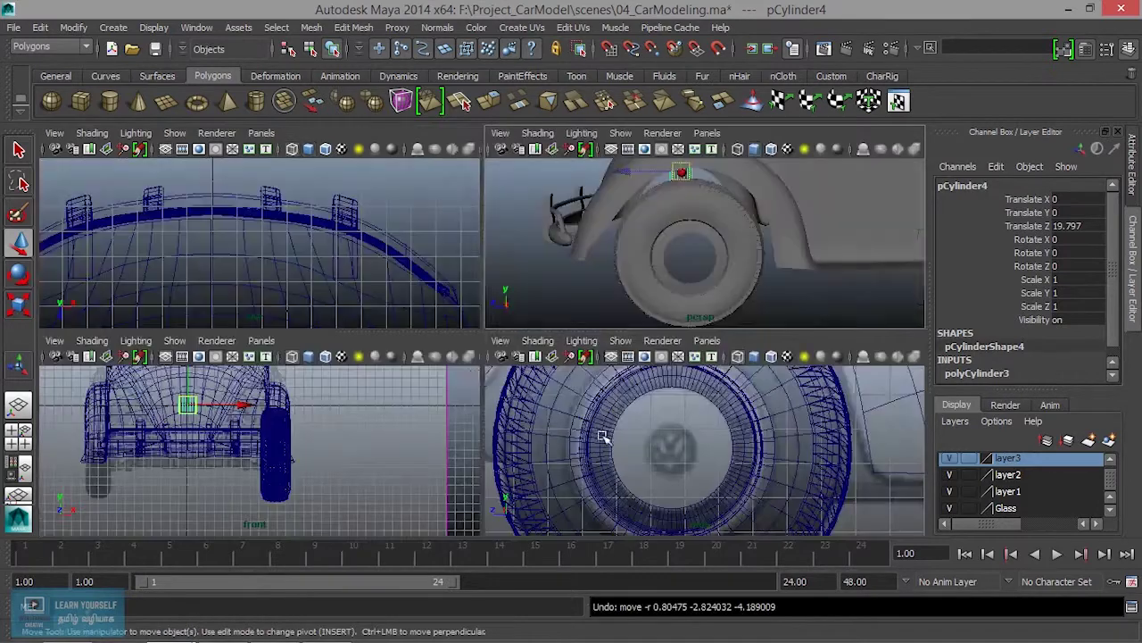
key(space)
drag(458, 221, 456, 343)
key(space)
key(space)
drag(336, 373, 518, 349)
key(space)
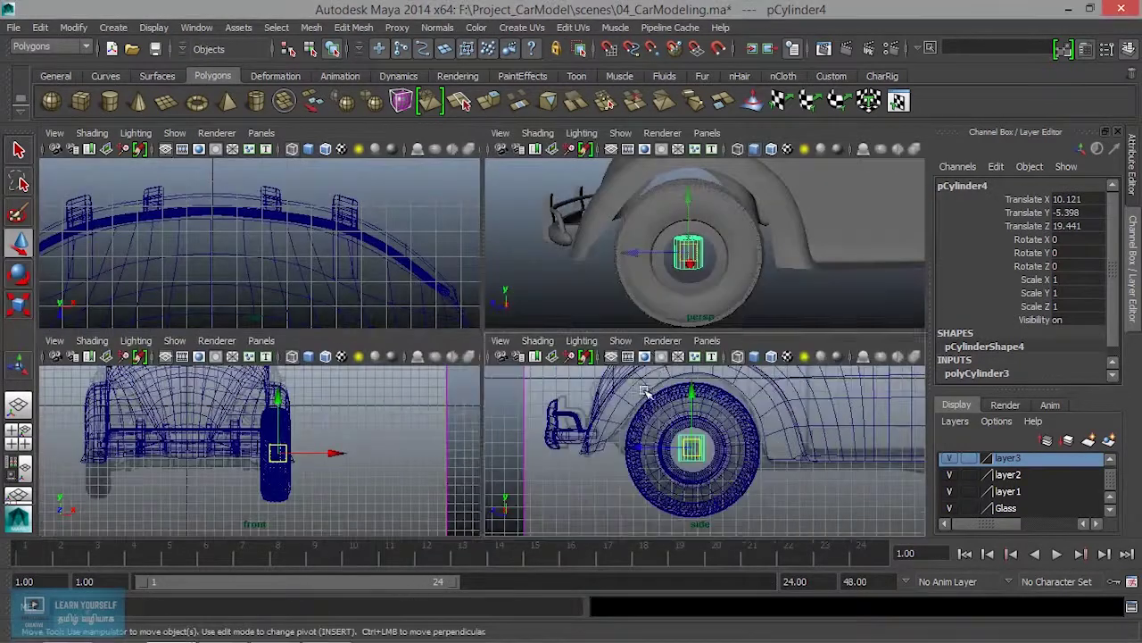
key(space)
scroll(479, 369, up, 3)
key(e)
drag(454, 311, 449, 353)
Set pCylinder4's Rotate Z to 90 in the Channel Box.
click(1075, 266)
text(9)
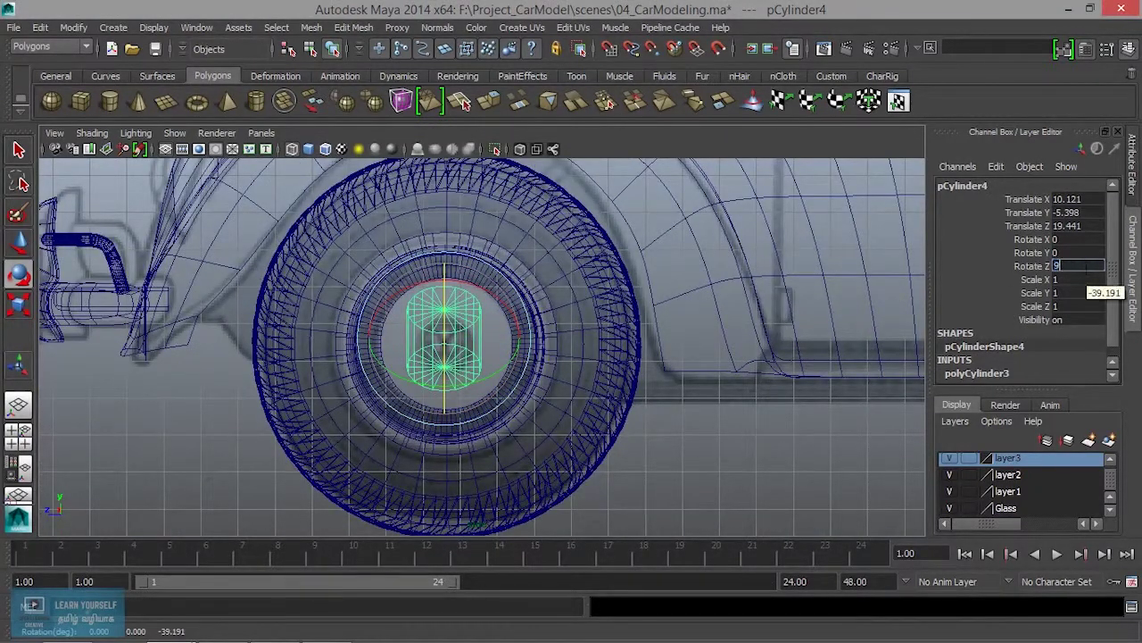
key(Return)
scroll(314, 416, up, 3)
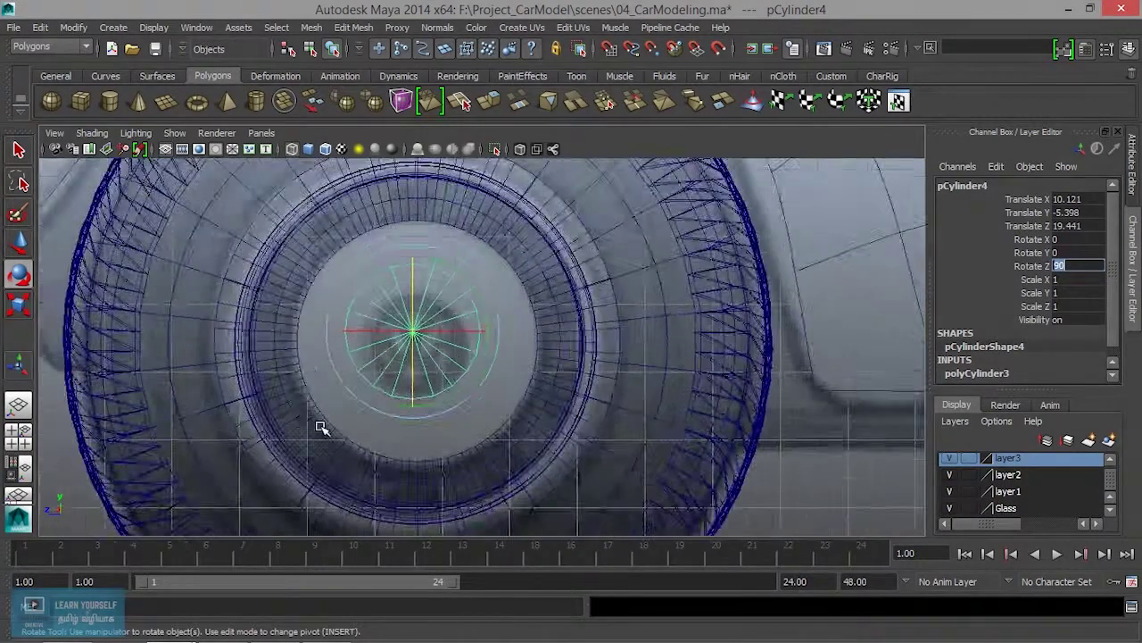
scroll(533, 450, up, 3)
alt+middle_drag(533, 450, 546, 457)
scroll(1073, 348, down, 1)
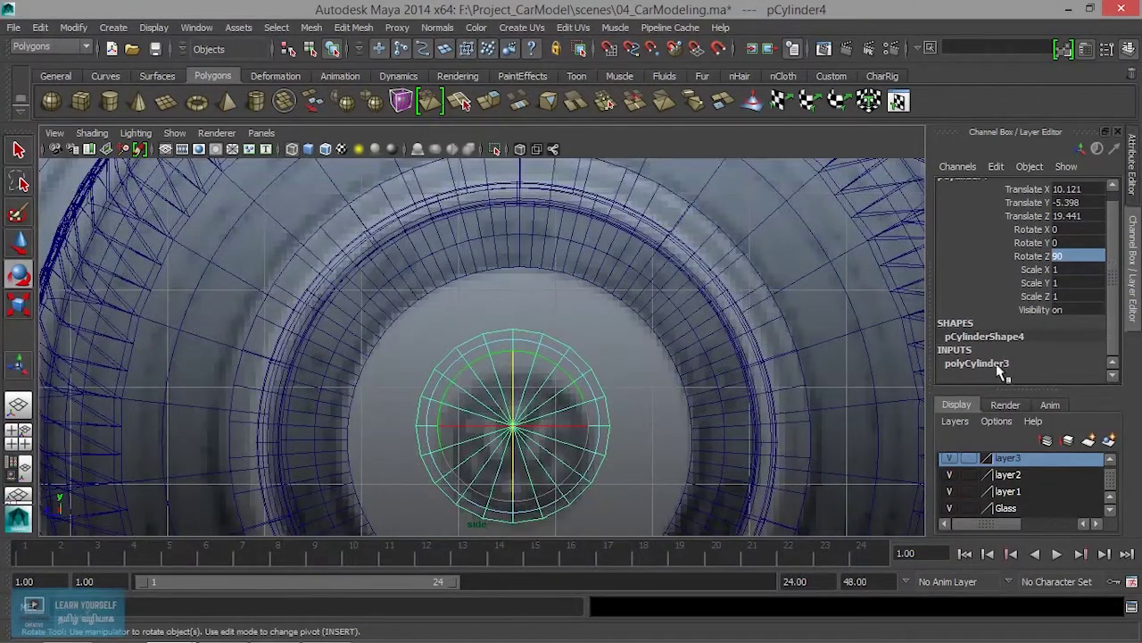
scroll(1107, 254, down, 5)
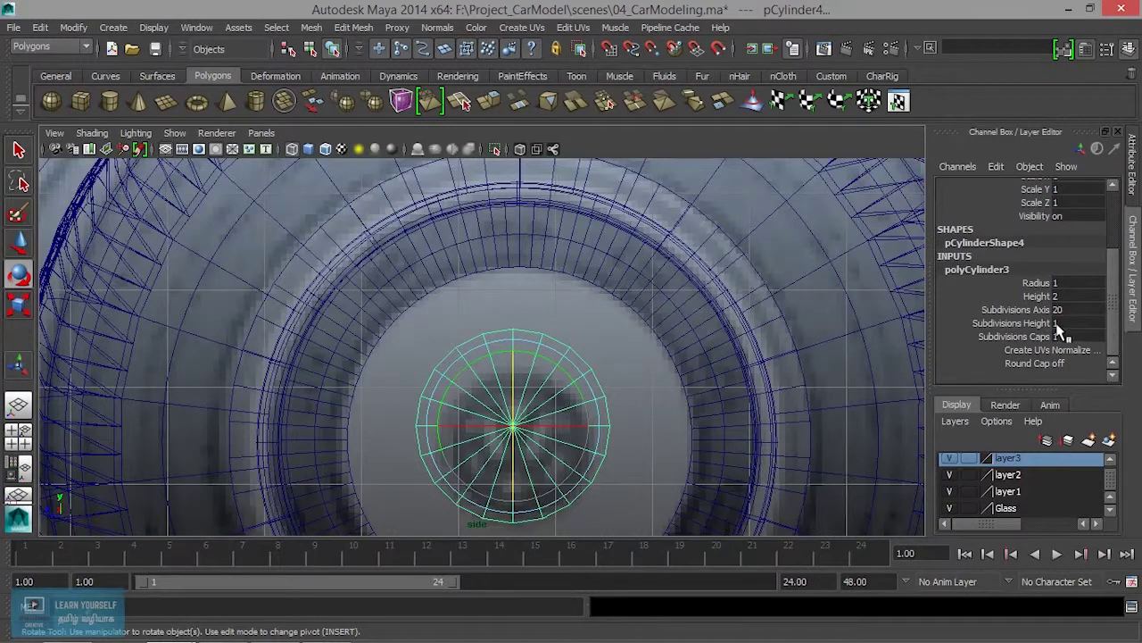
Raise Subdivisions Axis to 50 and scale the cylinder into a thin flat disc.
click(1017, 309)
middle_drag(305, 389, 616, 391)
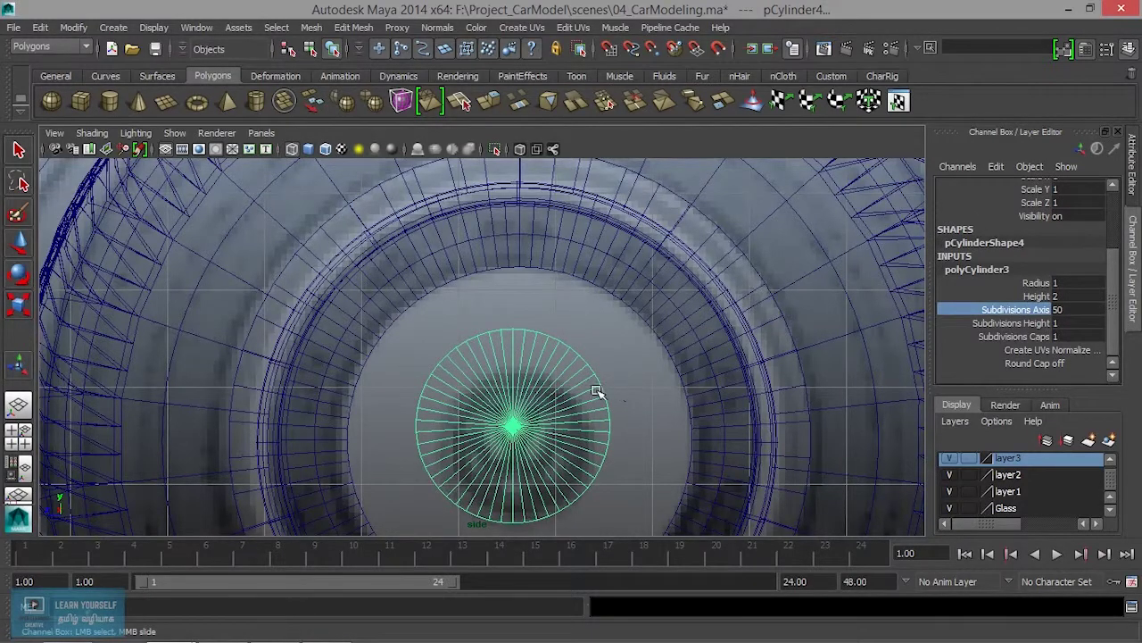
key(r)
drag(517, 353, 513, 399)
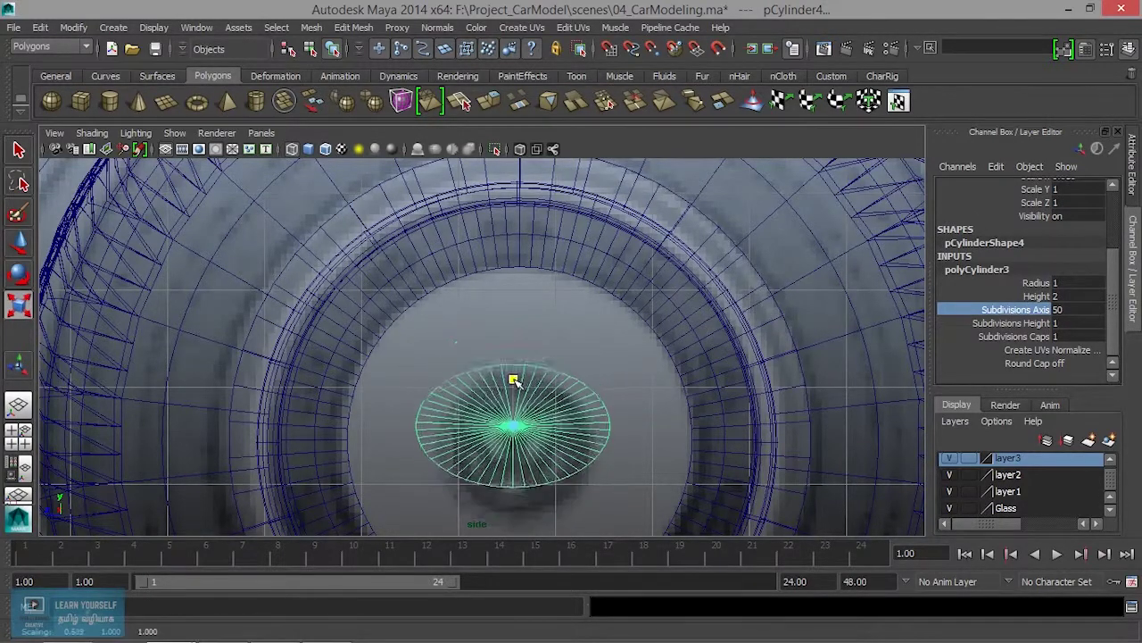
Move the flat disc up to the hub opening's top and shrink it uniformly.
key(w)
scroll(540, 474, up, 3)
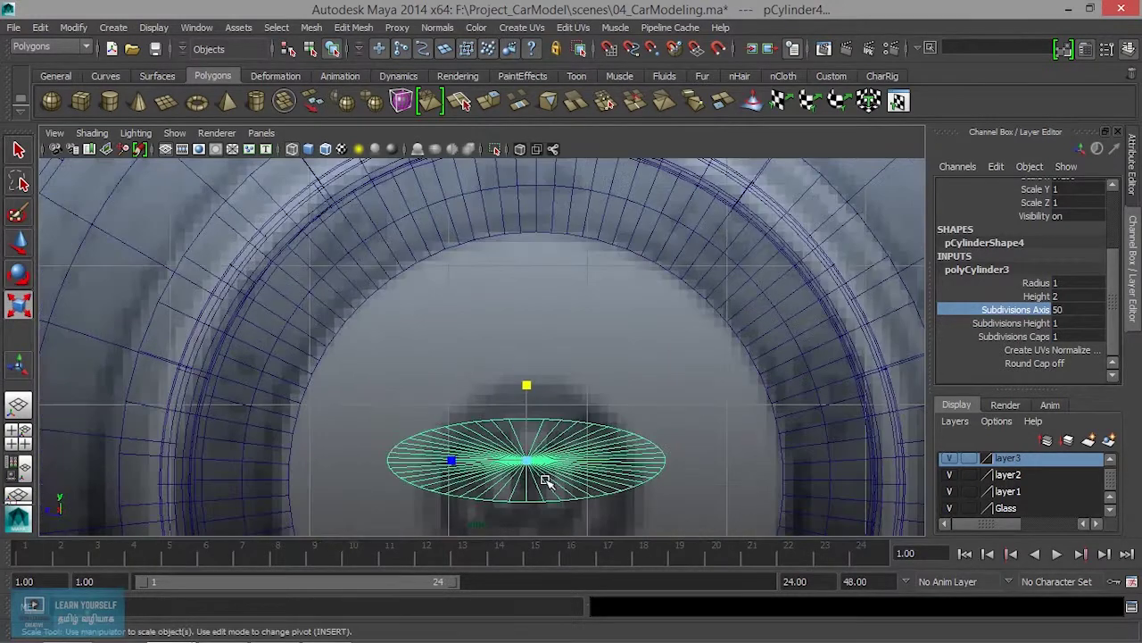
scroll(535, 460, up, 1)
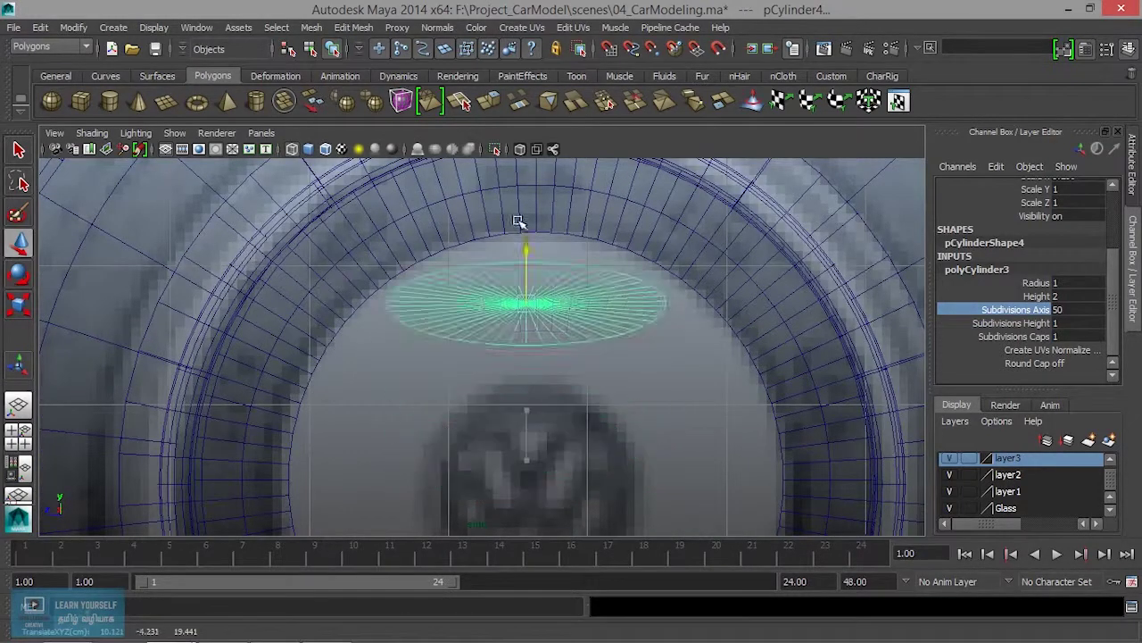
drag(526, 431, 523, 153)
alt+middle_drag(523, 153, 513, 355)
key(r)
drag(513, 354, 395, 327)
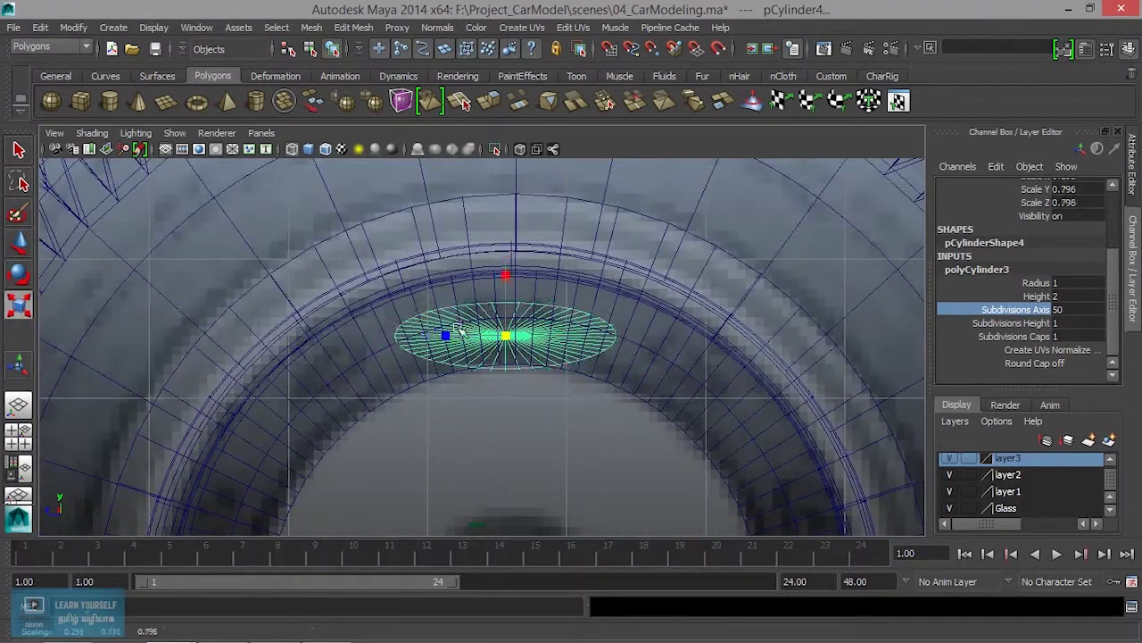
Fine-tune the disc's position and scale at the top edge of the hub opening.
key(w)
drag(502, 284, 506, 271)
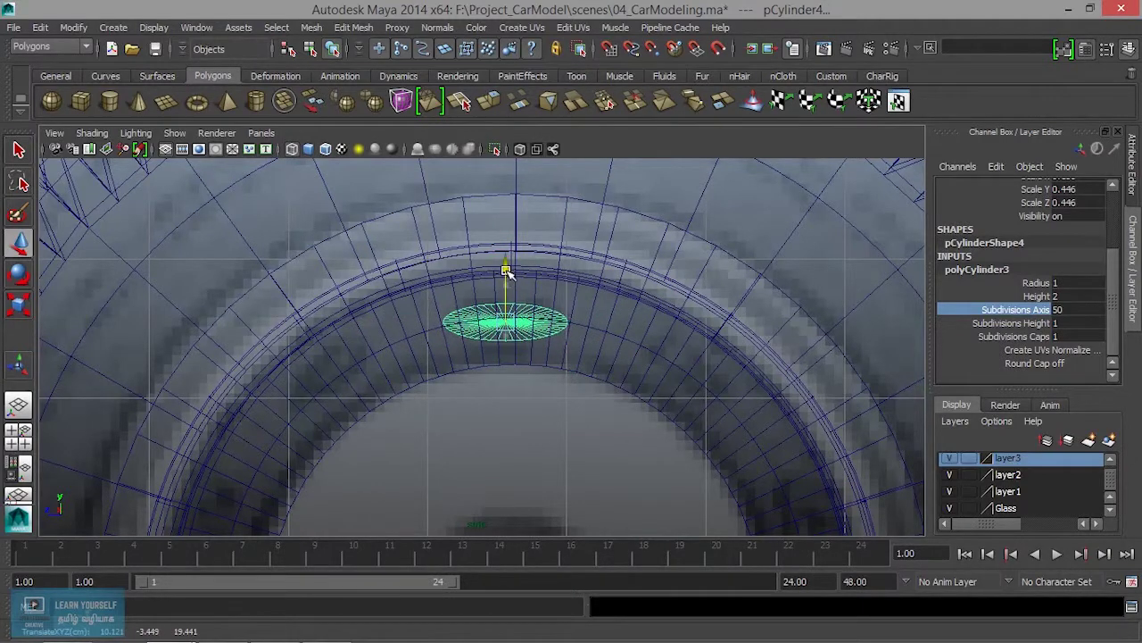
scroll(504, 338, up, 3)
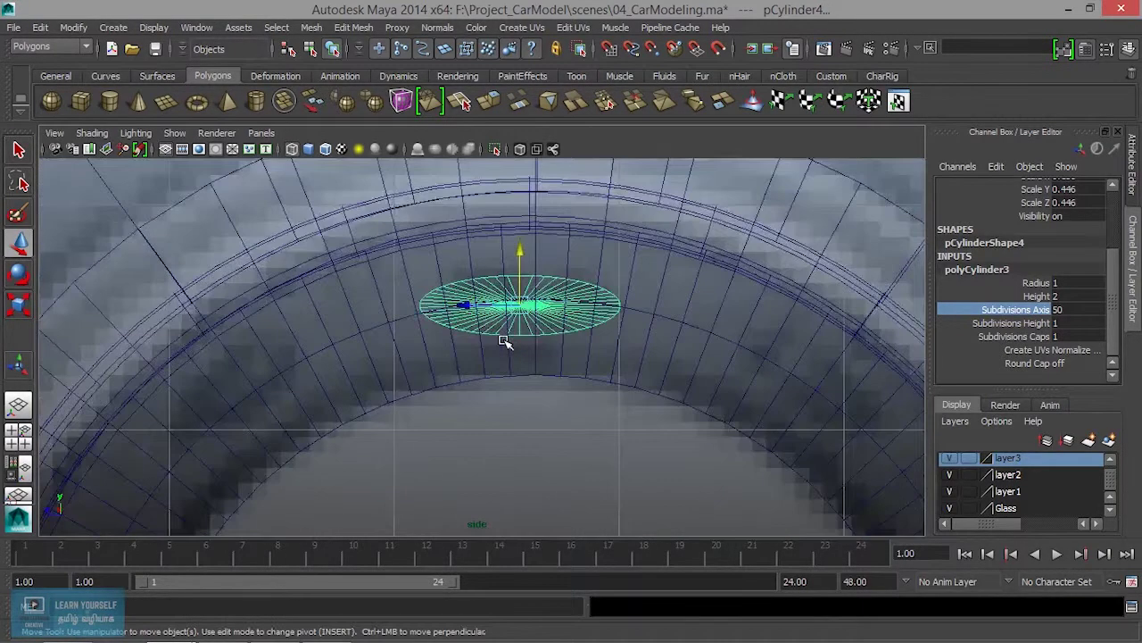
alt+middle_drag(552, 318, 523, 374)
scroll(522, 373, up, 2)
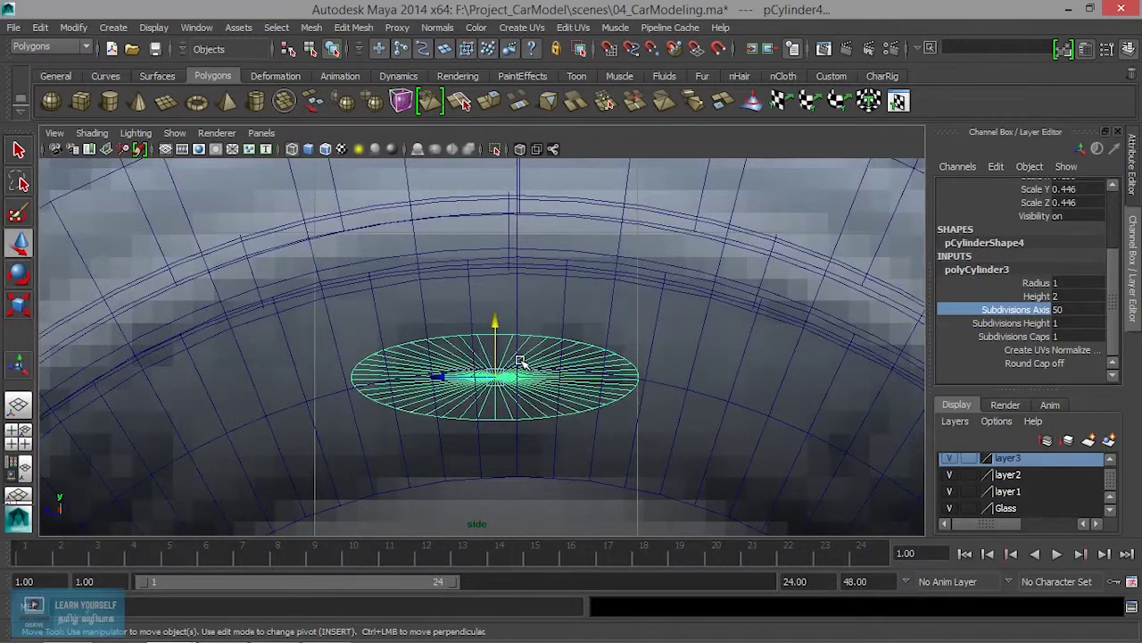
key(r)
drag(497, 304, 499, 291)
key(w)
drag(518, 376, 507, 367)
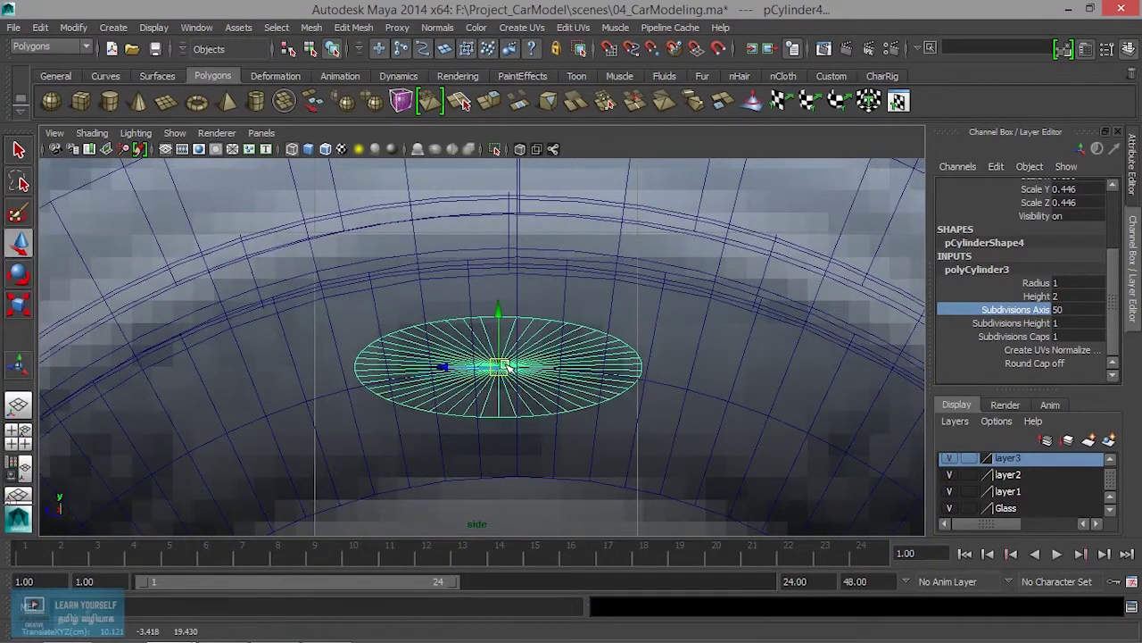
scroll(531, 411, down, 5)
scroll(530, 409, up, 1)
scroll(529, 410, up, 2)
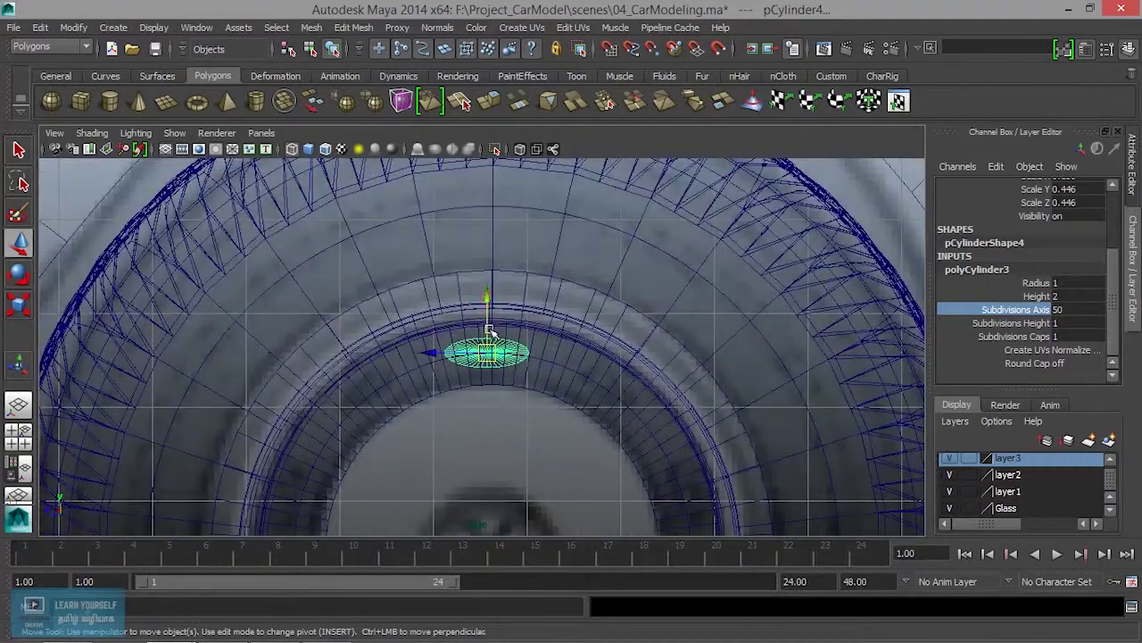
In the Animation menu set, wrap the disc in an ffd1 lattice deformer.
click(49, 46)
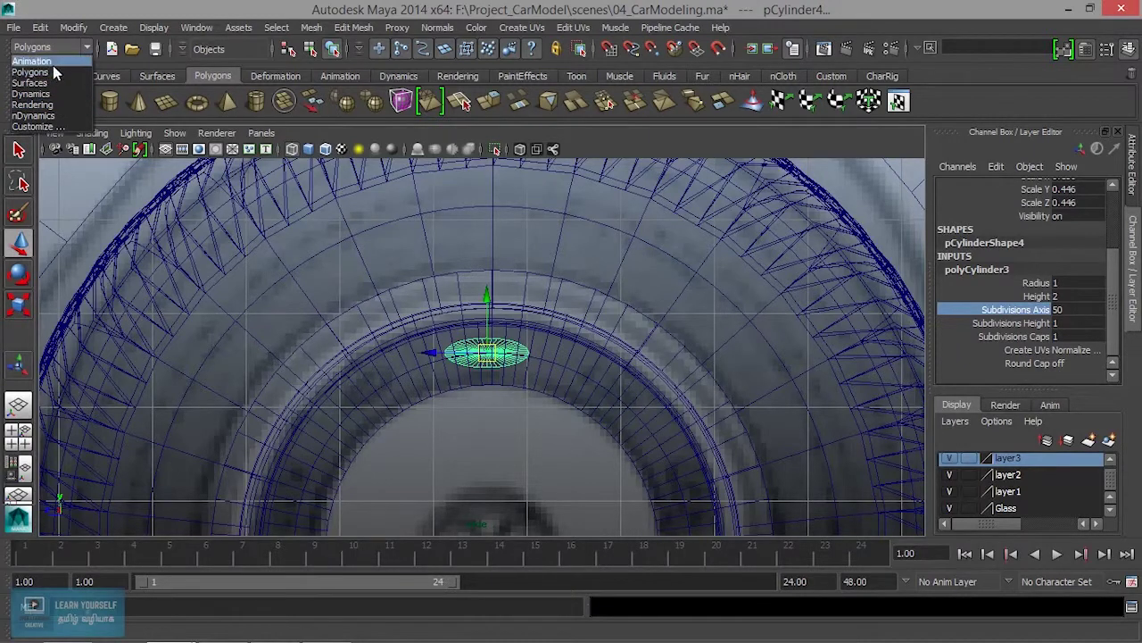
click(53, 64)
click(425, 27)
click(465, 75)
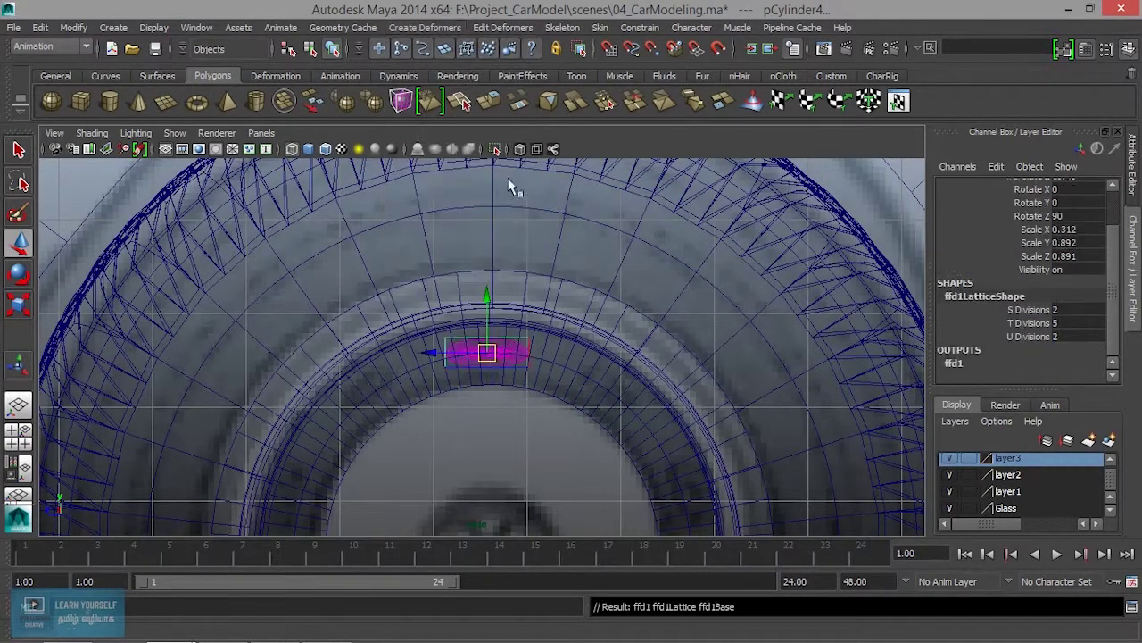
Set the ffd1 lattice to S Divisions 3 and U Divisions 6, keeping T at 5.
scroll(573, 424, up, 5)
scroll(573, 424, up, 3)
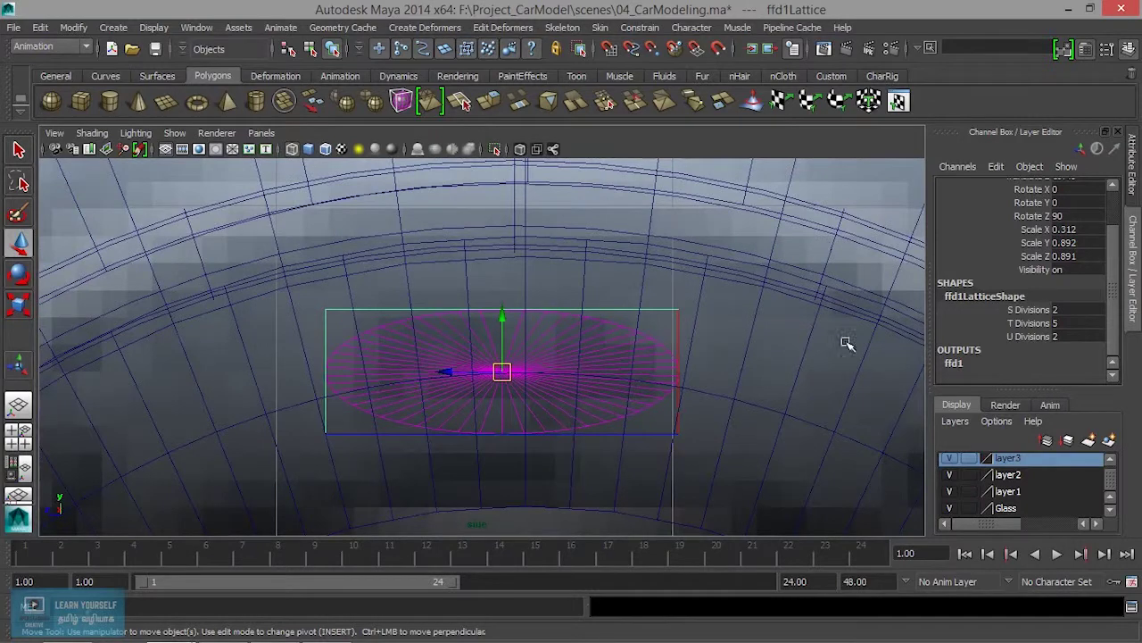
click(1041, 310)
middle_drag(642, 368, 658, 366)
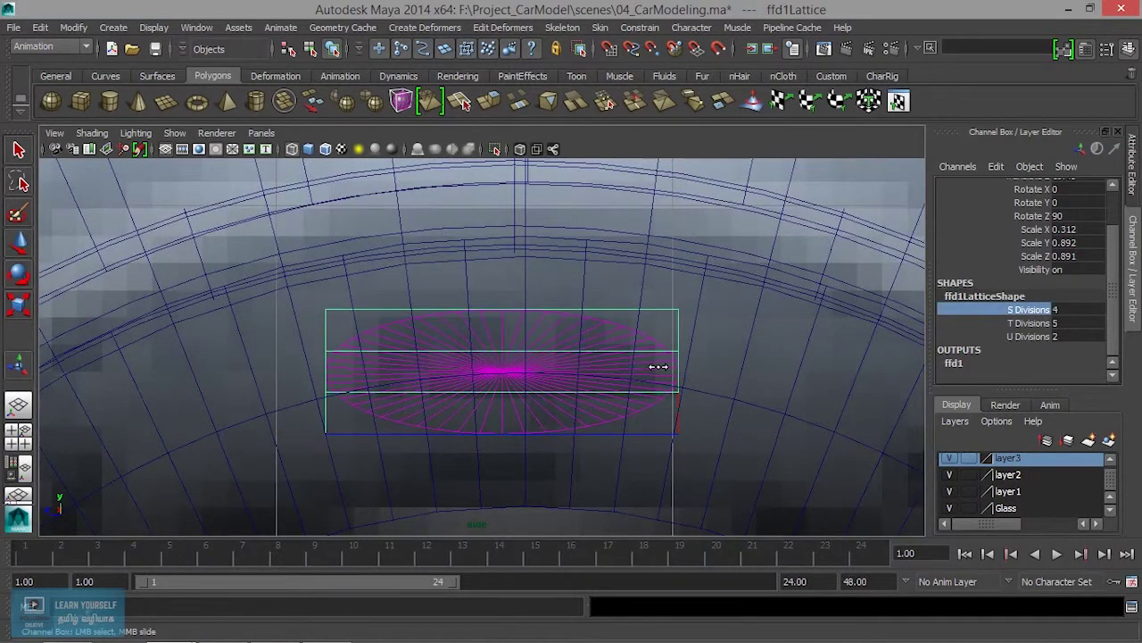
key(ctrl+z)
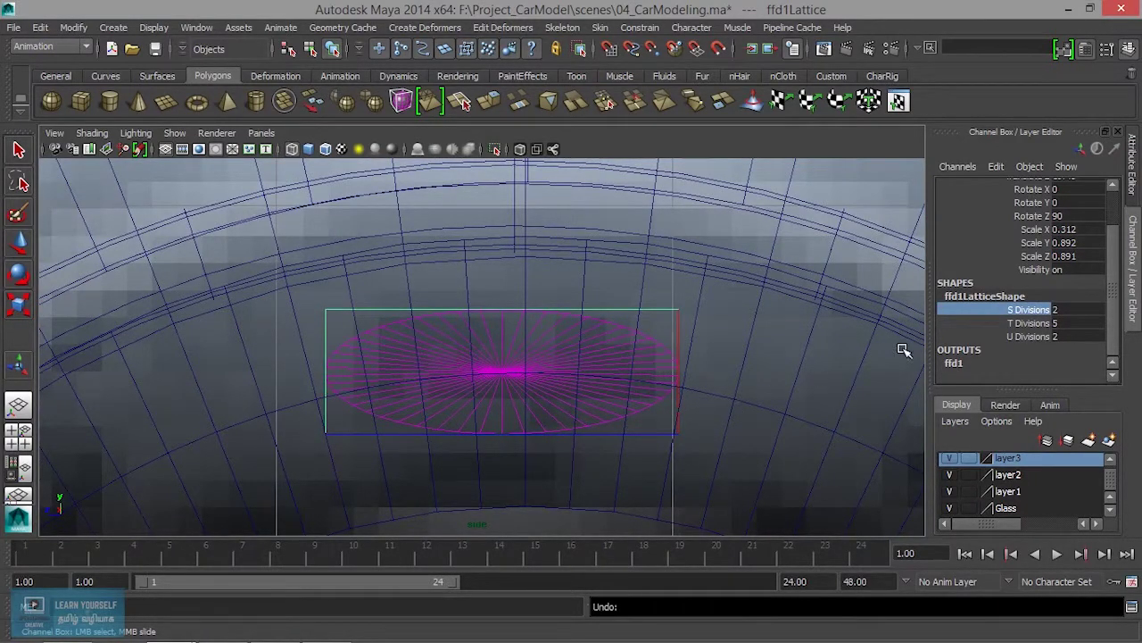
middle_drag(730, 297, 743, 292)
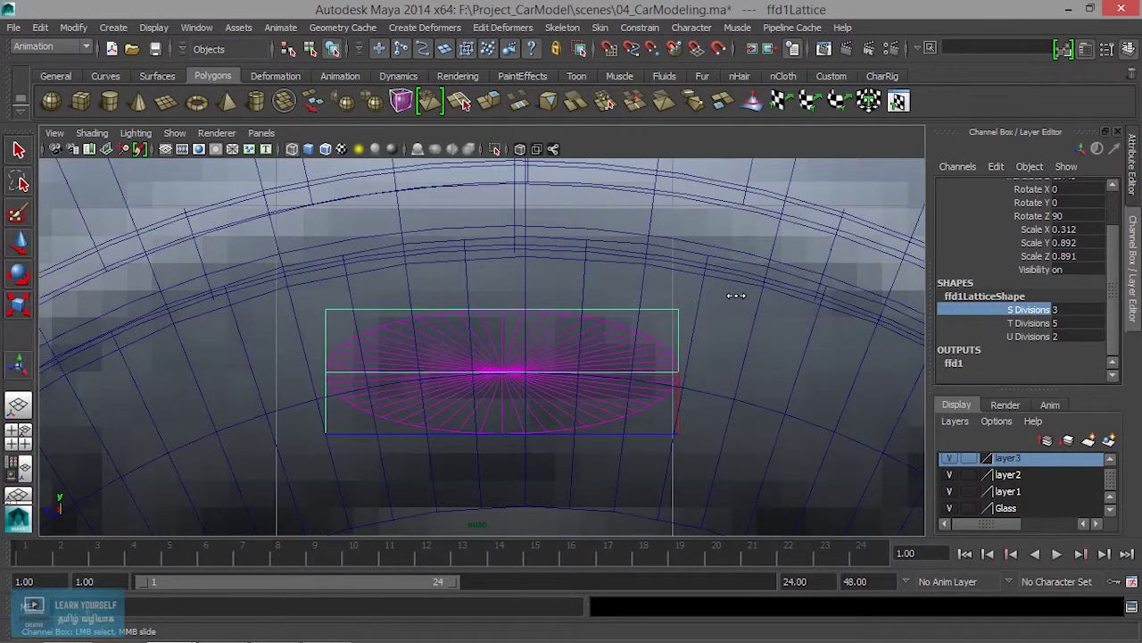
click(1024, 323)
middle_drag(650, 365, 669, 365)
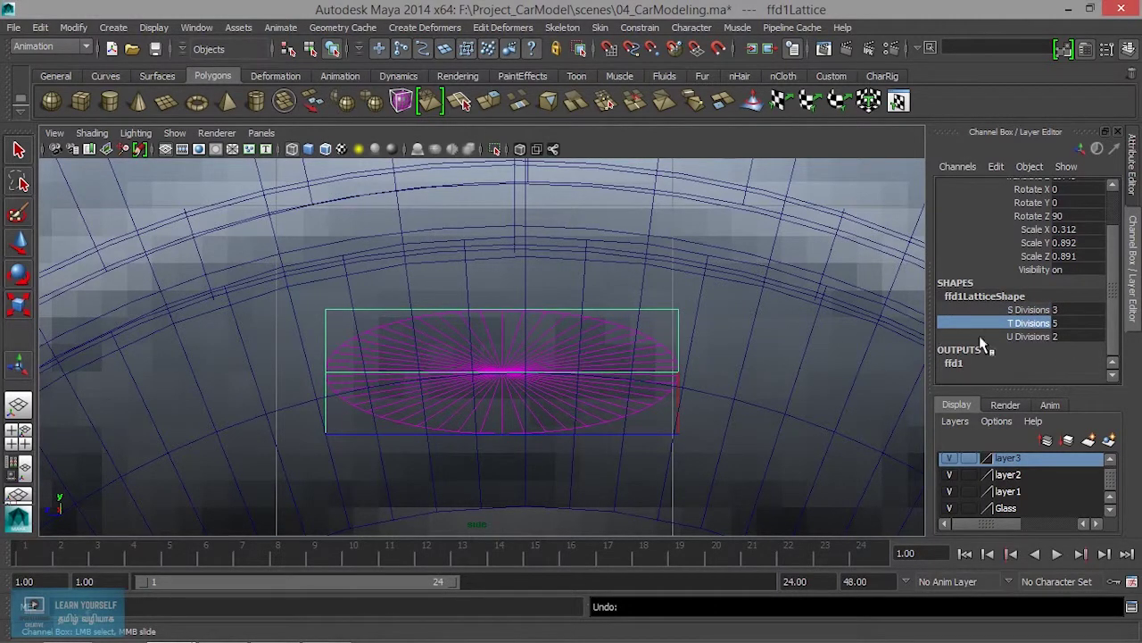
click(1024, 336)
middle_drag(757, 388, 748, 388)
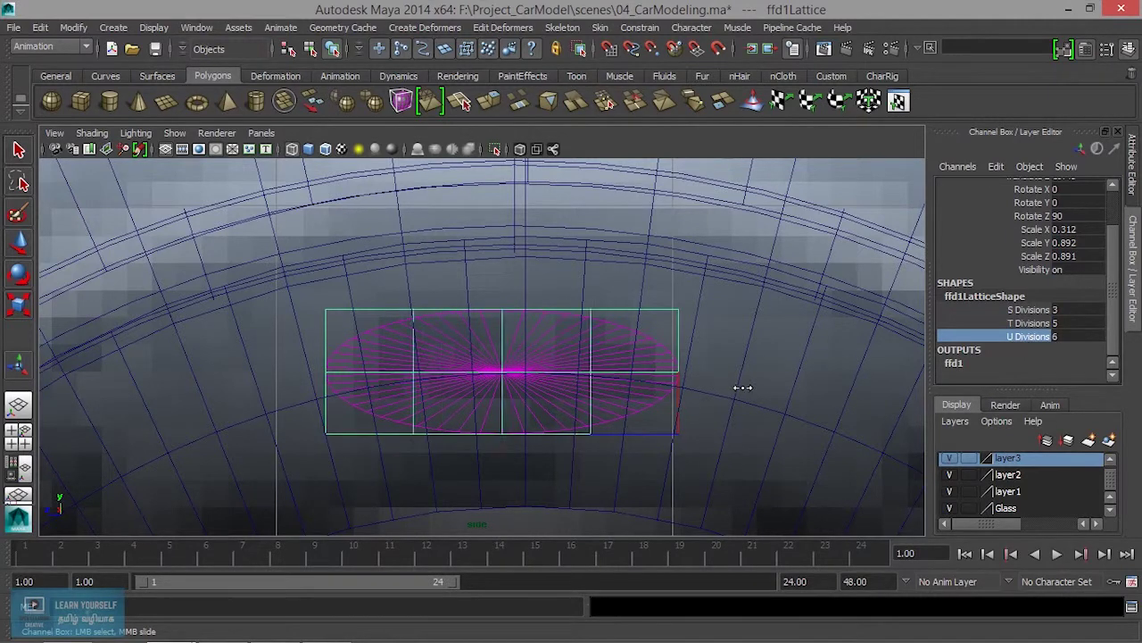
right_drag(651, 243, 650, 282)
click(669, 309)
Return the cylinder to Object Mode and select pCylinder4 and pCylinder3.
key(w)
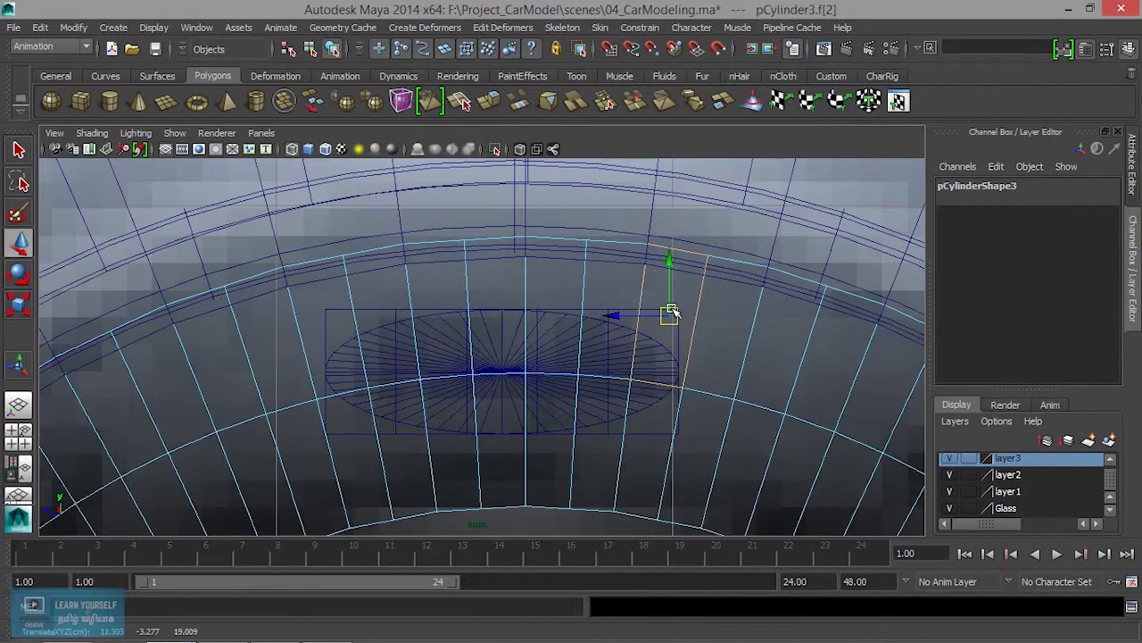
scroll(479, 334, up, 3)
click(394, 290)
click(303, 283)
right_drag(464, 245, 531, 227)
click(410, 294)
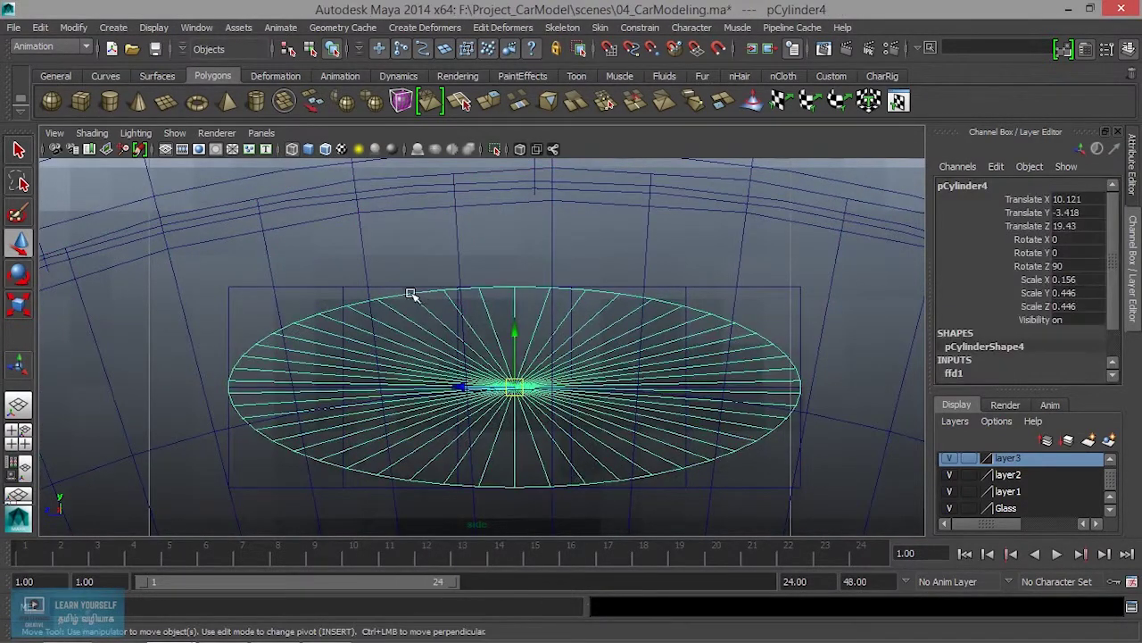
click(292, 282)
Select the ffd1 lattice and switch it to Lattice Point mode.
scroll(336, 316, up, 3)
alt+middle_drag(337, 316, 698, 412)
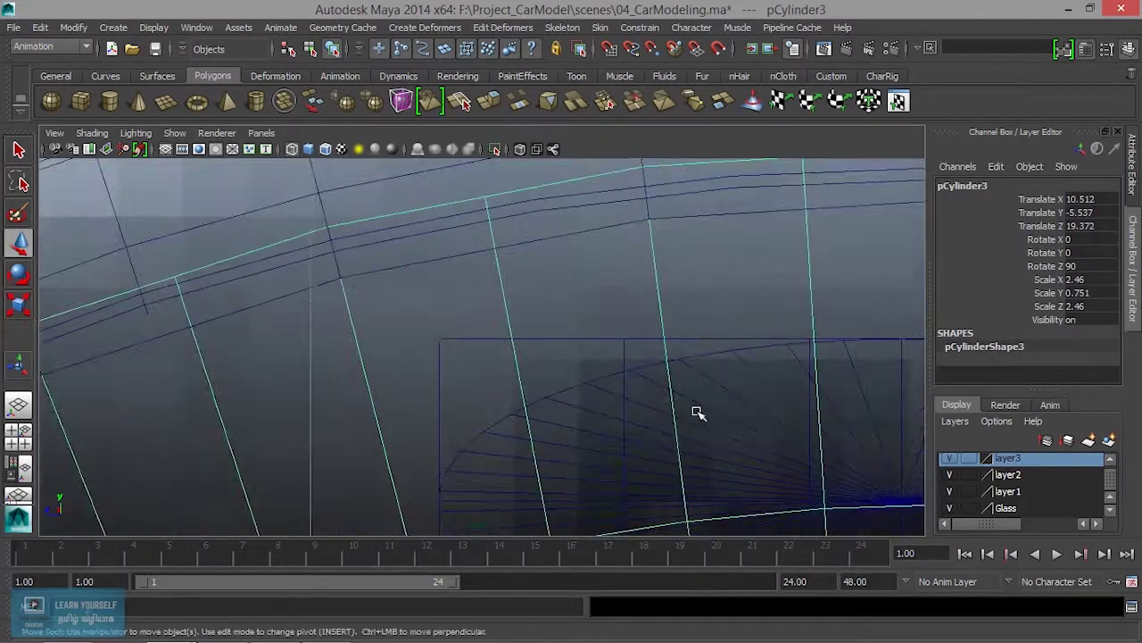
click(582, 333)
click(584, 341)
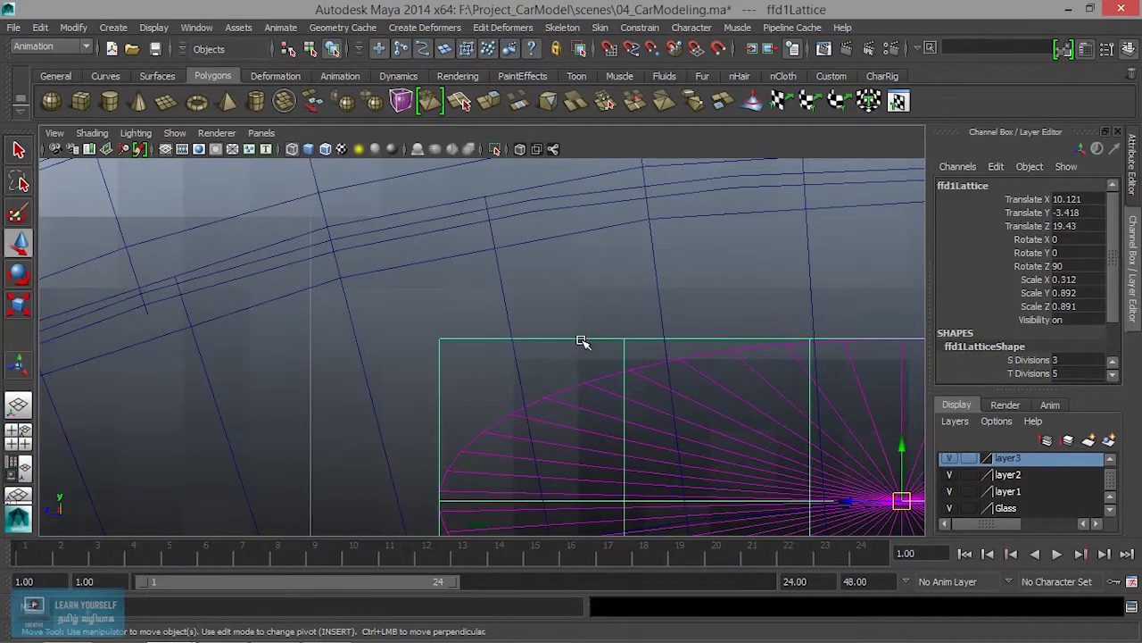
right_drag(584, 342, 625, 267)
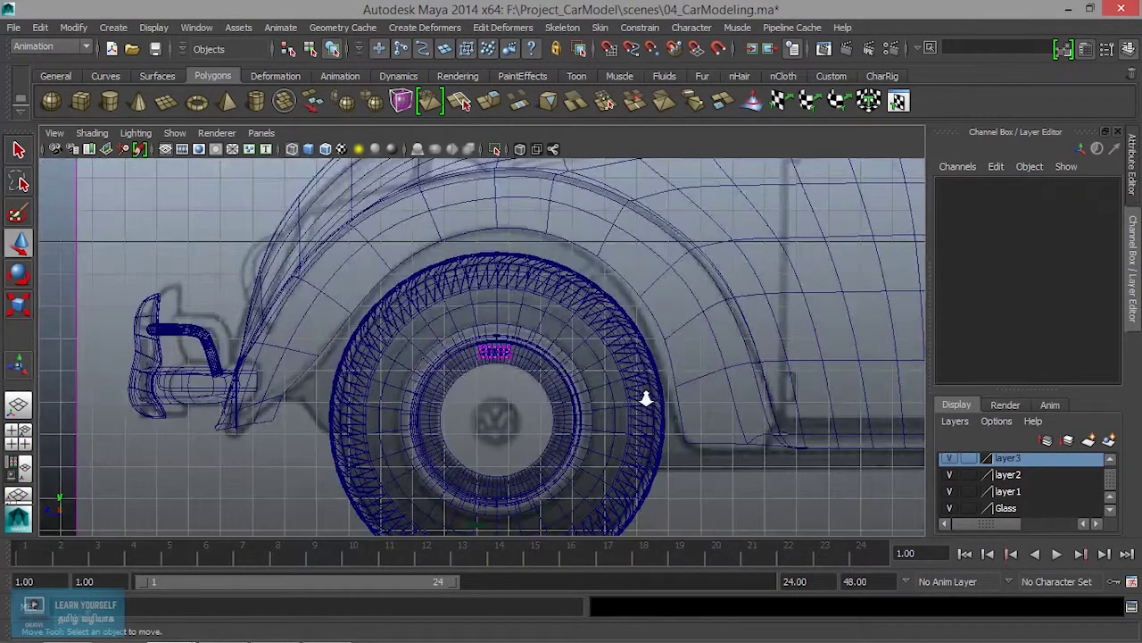
scroll(612, 414, up, 3)
scroll(612, 413, up, 3)
scroll(714, 459, up, 3)
scroll(564, 415, up, 1)
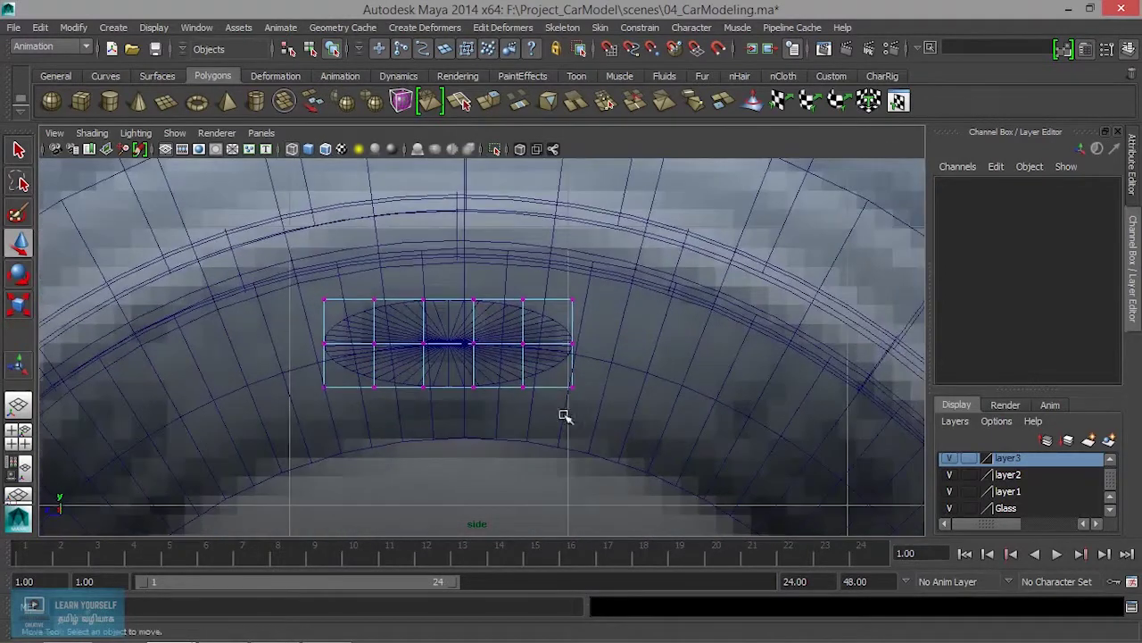
Scale the left and right lattice point columns inward along X into a rounded slot.
drag(558, 270, 609, 440)
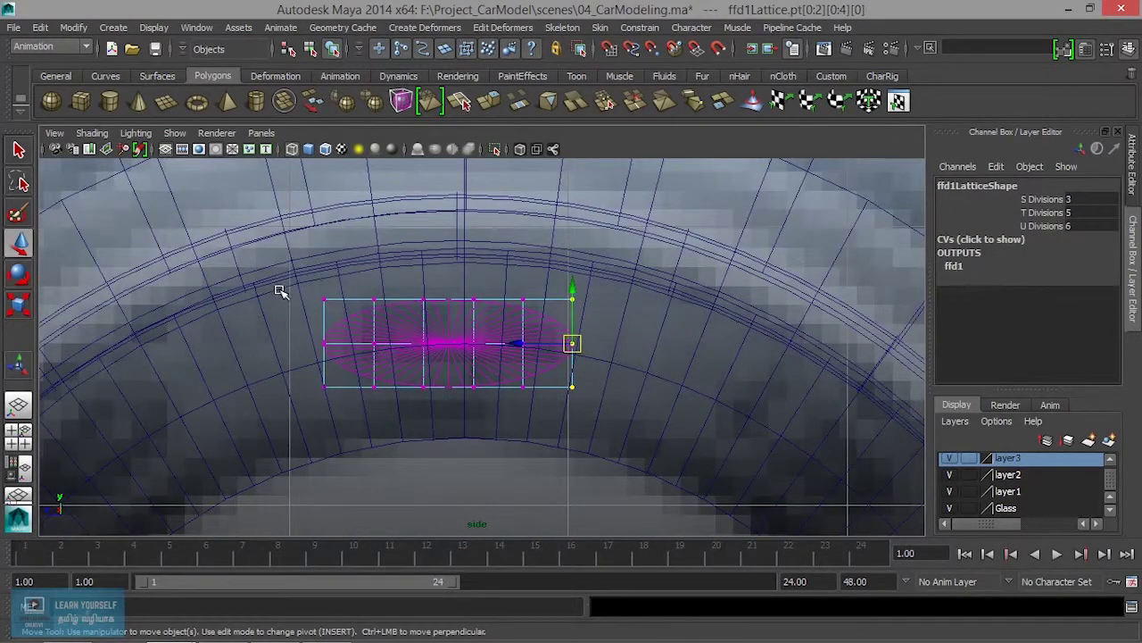
shift+drag(323, 447, 342, 470)
key(r)
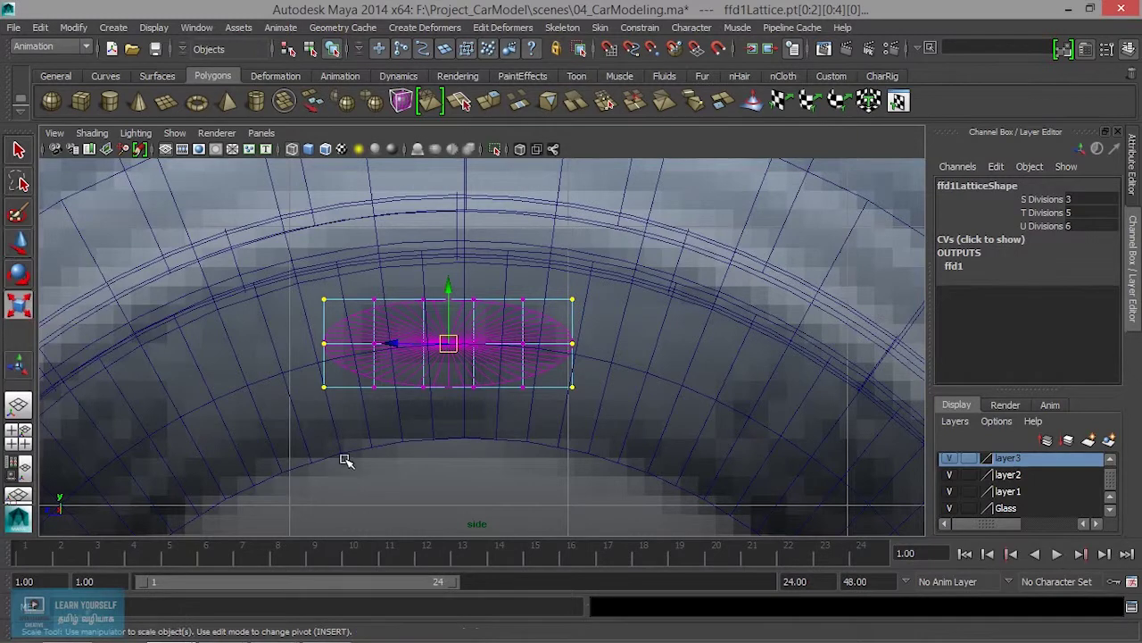
drag(520, 345, 510, 347)
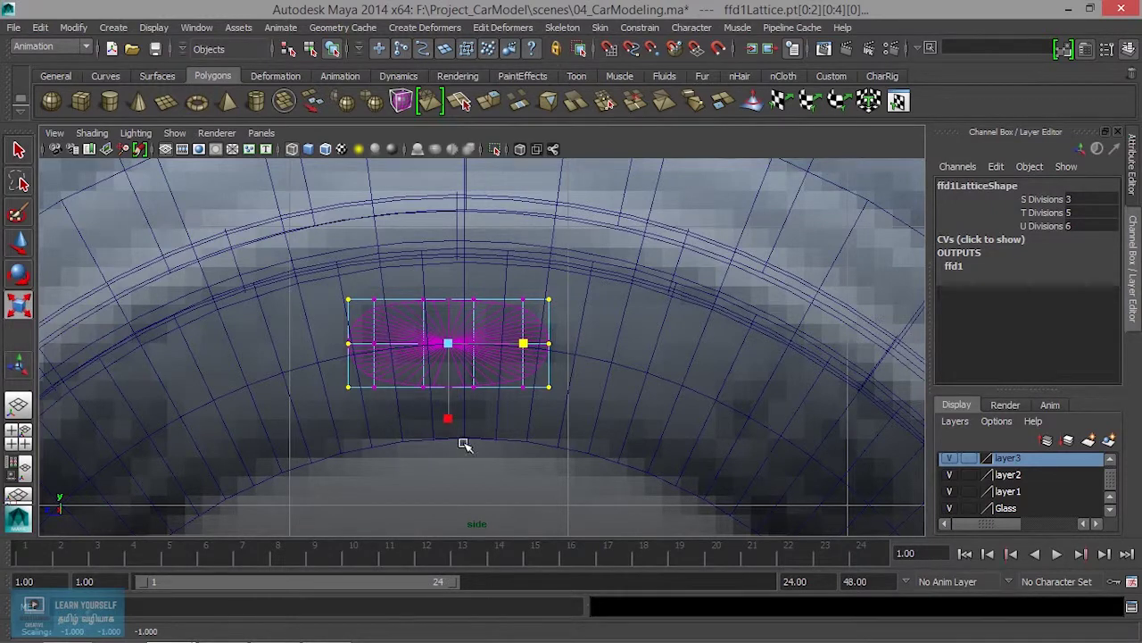
scroll(464, 443, up, 2)
scroll(469, 448, up, 2)
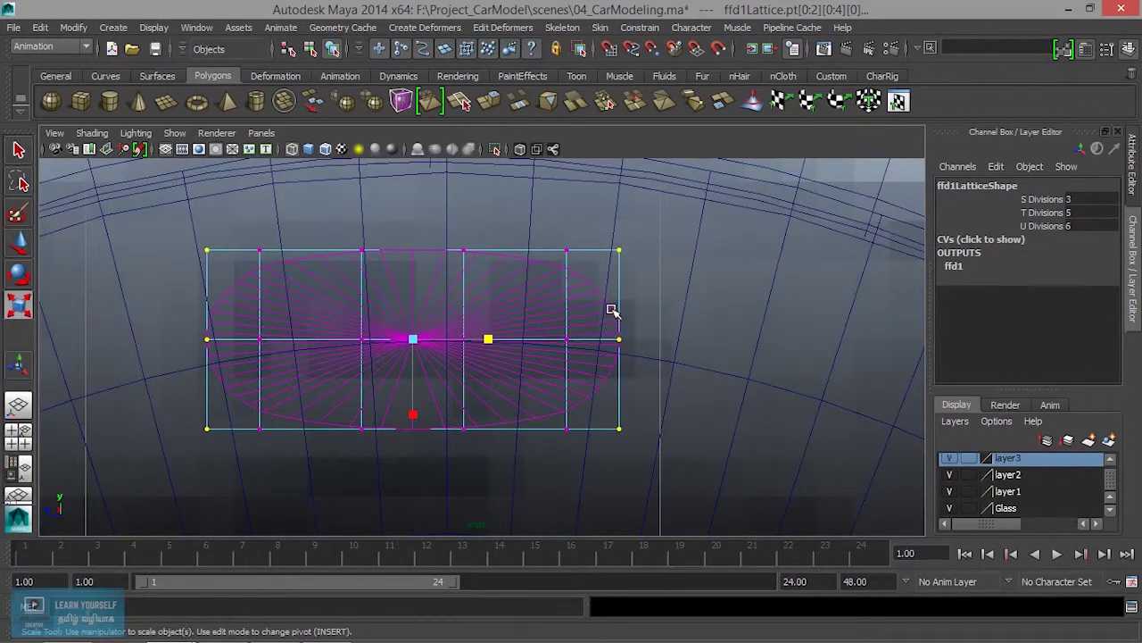
right_drag(612, 311, 678, 300)
click(579, 301)
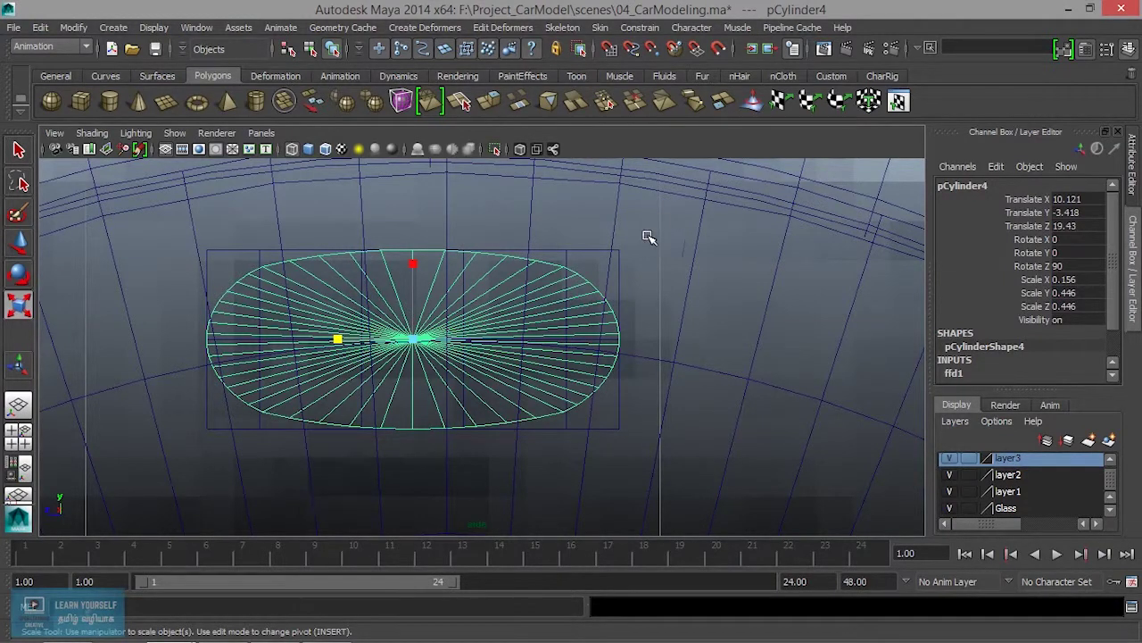
click(843, 78)
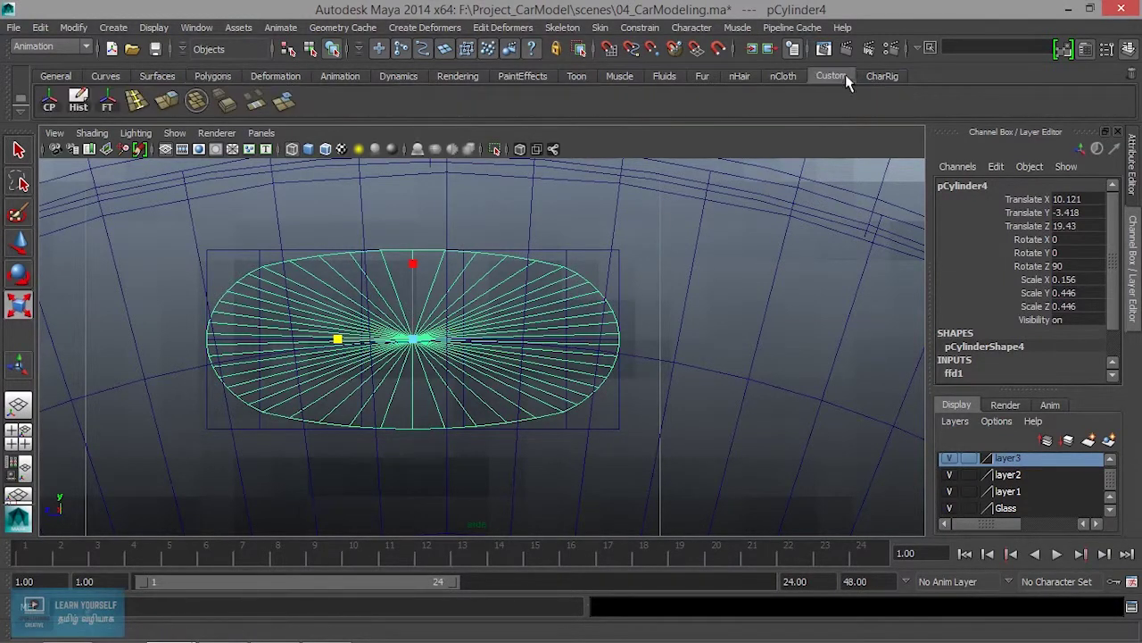
Delete pCylinder4's history to bake the lattice, and move it out to Translate X 11.441.
click(79, 100)
key(space)
key(space)
scroll(586, 331, down, 3)
alt+drag(553, 330, 477, 330)
alt+right_drag(477, 331, 791, 462)
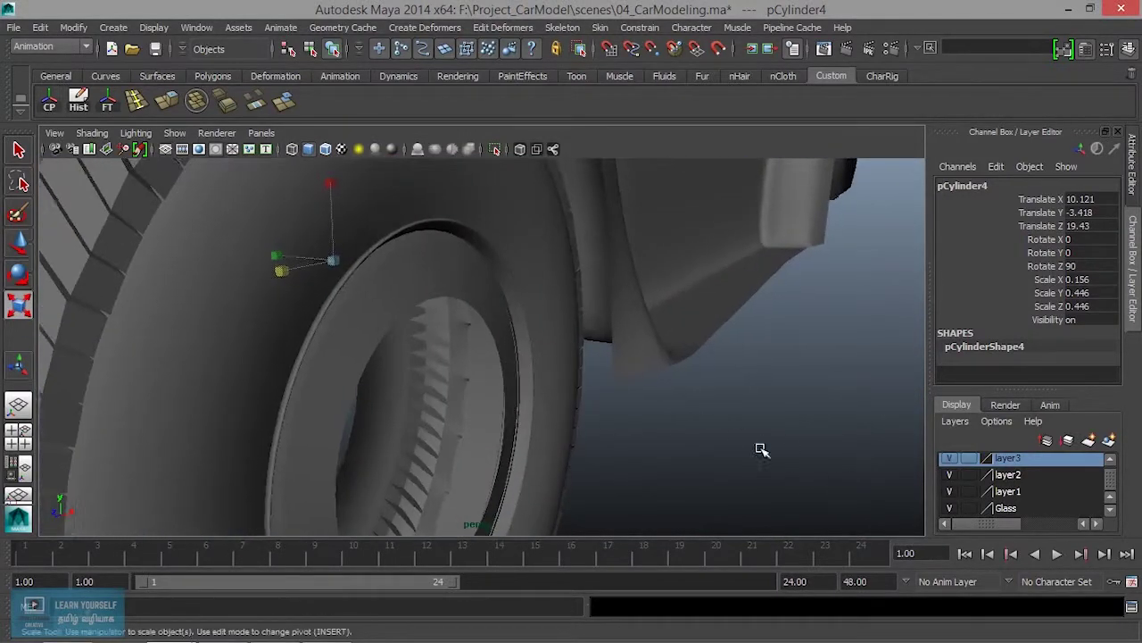
key(w)
mouse_move(384, 290)
middle_down()
mouse_move(474, 288)
mouse_move(679, 324)
mouse_move(464, 329)
middle_up()
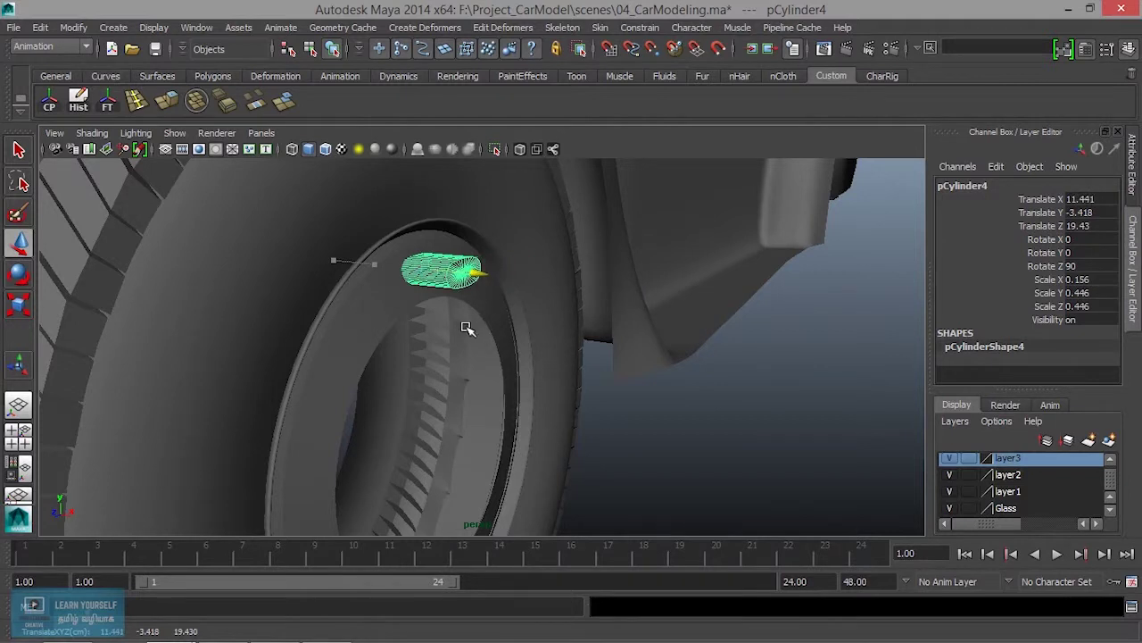
Extrude the selected ring faces of rim pCylinder3 (polyExtrudeFace11).
mouse_move(515, 328)
alt+mouse_down()
mouse_move(344, 324)
mouse_move(410, 267)
mouse_move(447, 214)
mouse_move(389, 296)
mouse_move(518, 337)
mouse_move(434, 333)
mouse_move(566, 387)
alt+mouse_up()
click(567, 324)
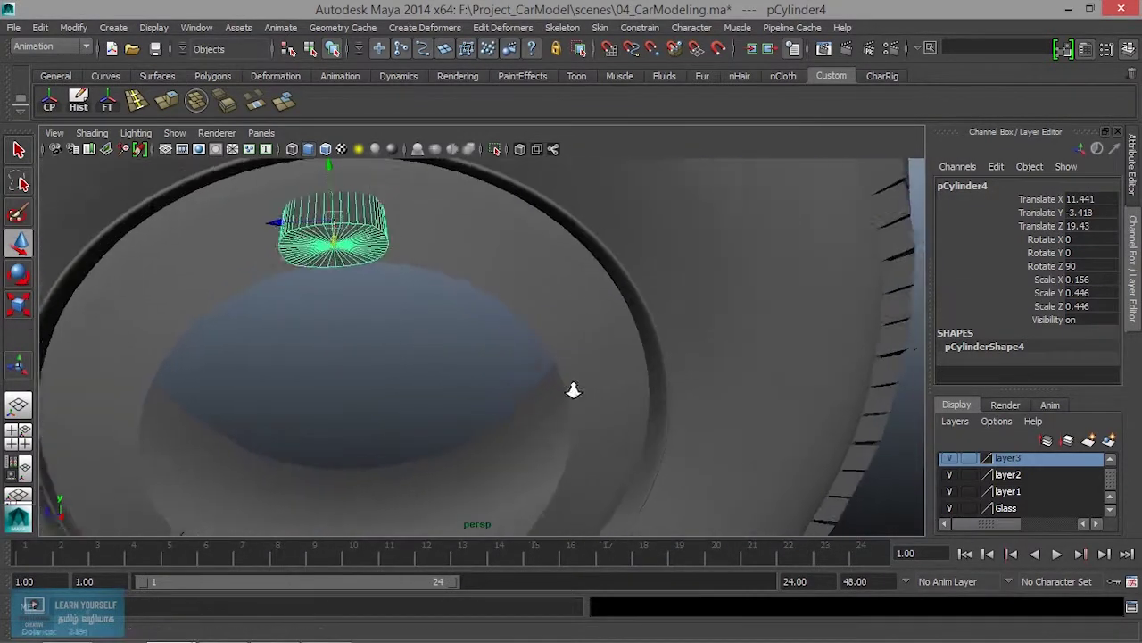
mouse_move(567, 323)
alt+mouse_down()
mouse_move(607, 395)
mouse_move(648, 334)
mouse_move(536, 396)
mouse_move(513, 425)
alt+mouse_up()
key(ctrl+e)
alt+drag(248, 334, 345, 292)
click(467, 212)
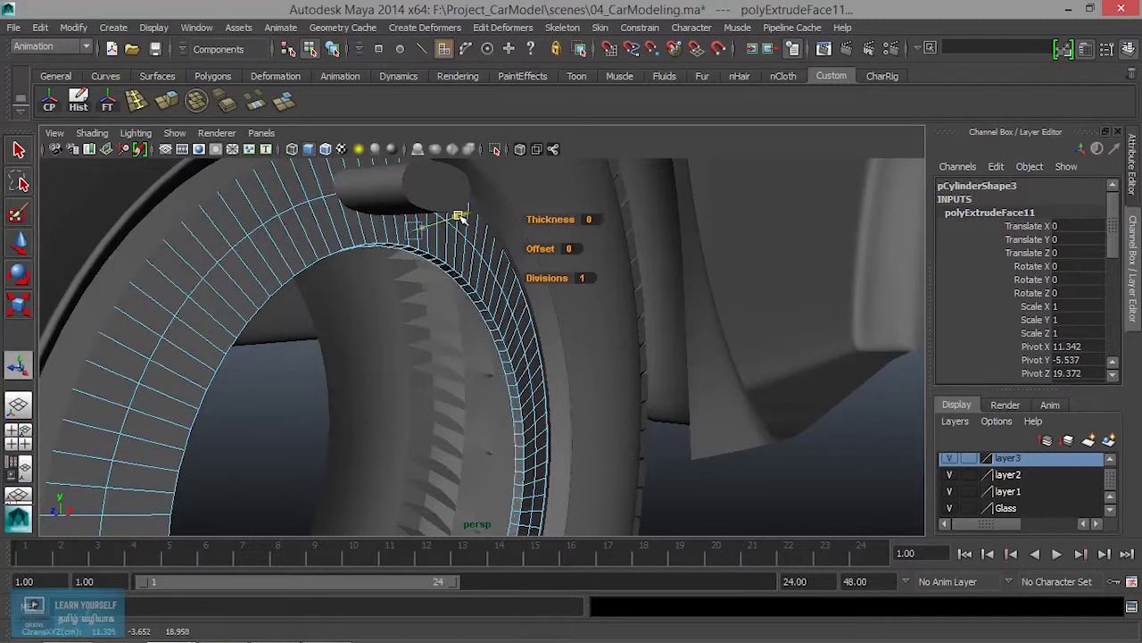
Finalise the ring extrusion and delete pCylinder3's construction history.
drag(453, 218, 455, 220)
click(453, 219)
mouse_move(453, 218)
alt+mouse_down()
mouse_move(342, 380)
mouse_move(566, 449)
mouse_move(572, 366)
alt+mouse_up()
mouse_move(562, 243)
right_down()
mouse_move(608, 311)
mouse_move(629, 224)
right_up()
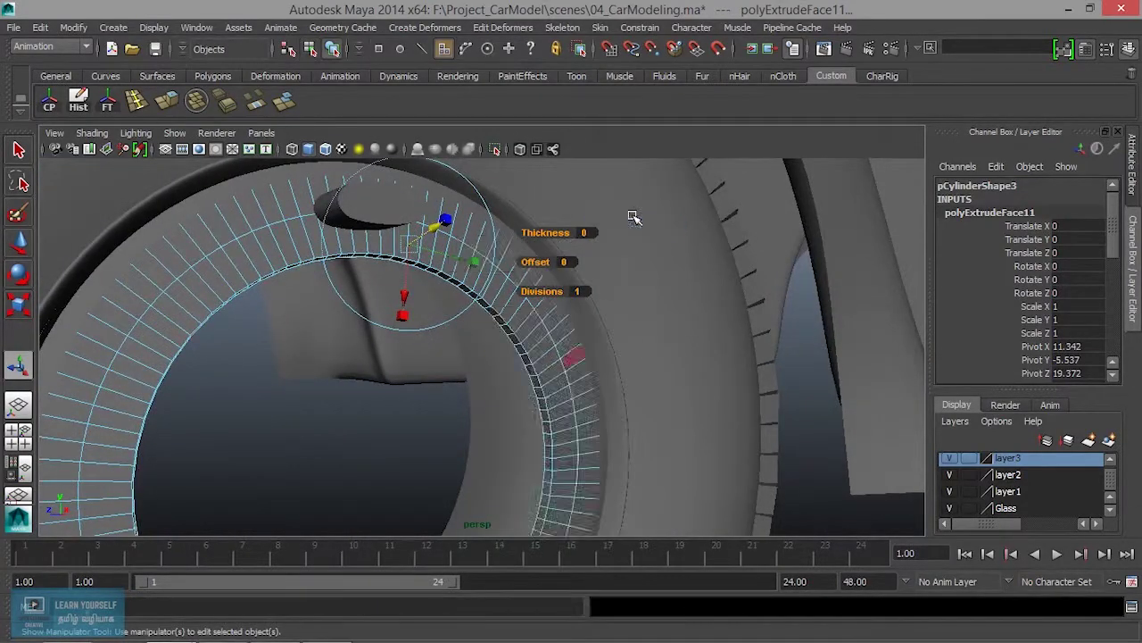
mouse_move(565, 349)
alt+mouse_down()
mouse_move(431, 420)
mouse_move(210, 143)
alt+mouse_up()
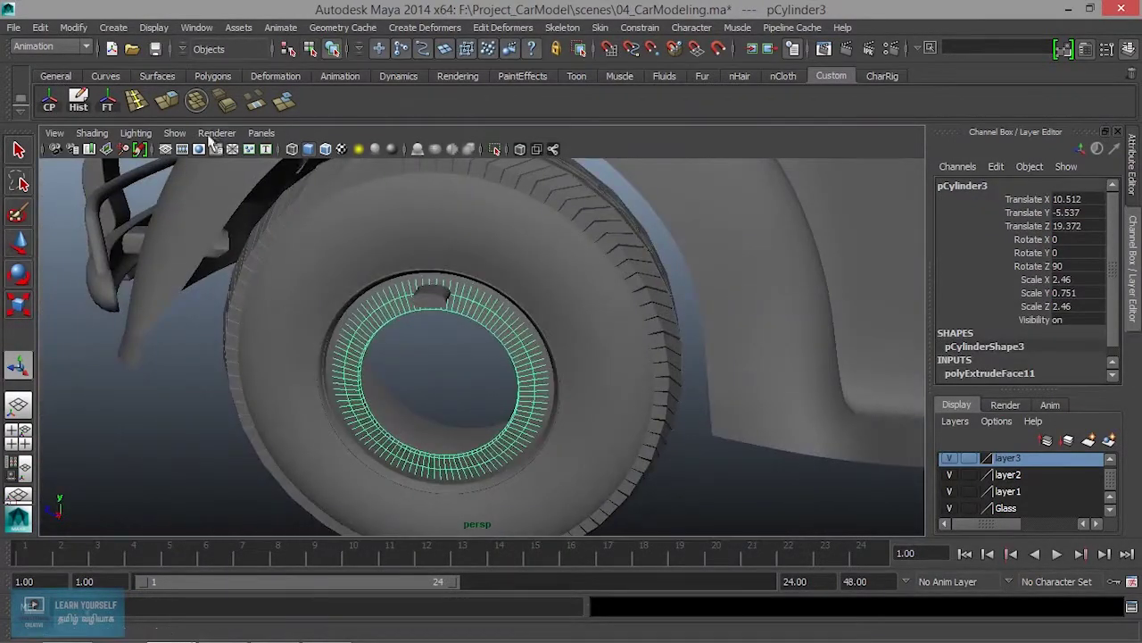
click(79, 100)
Select slot cylinder pCylinder4 with the Move tool and show the four-view layout.
alt+right_drag(382, 351, 573, 408)
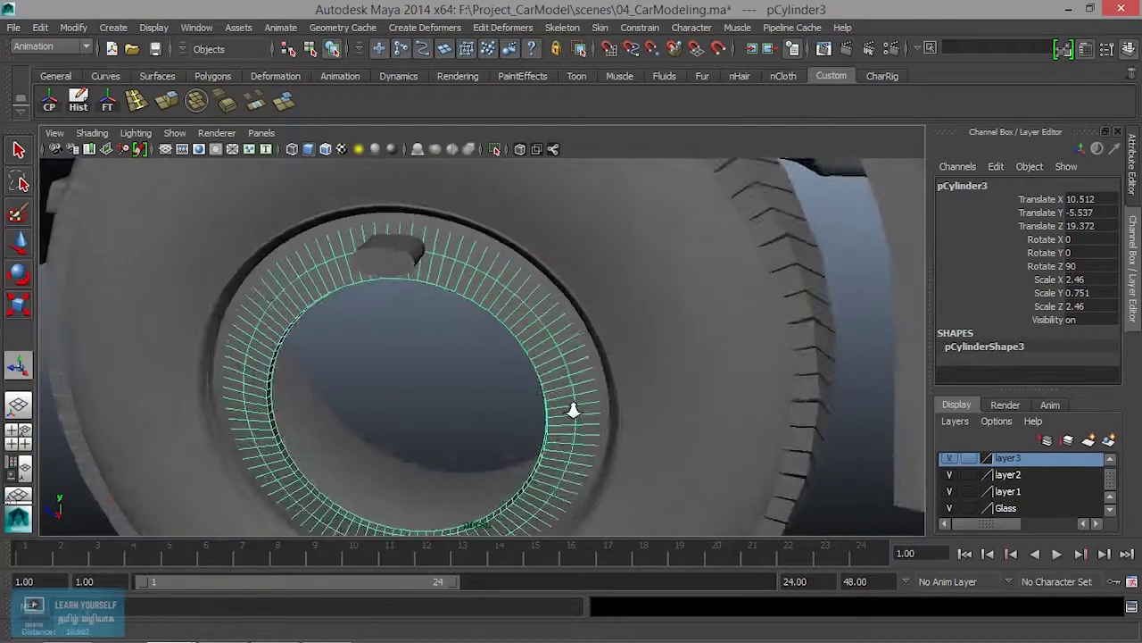
scroll(393, 258, up, 3)
click(392, 259)
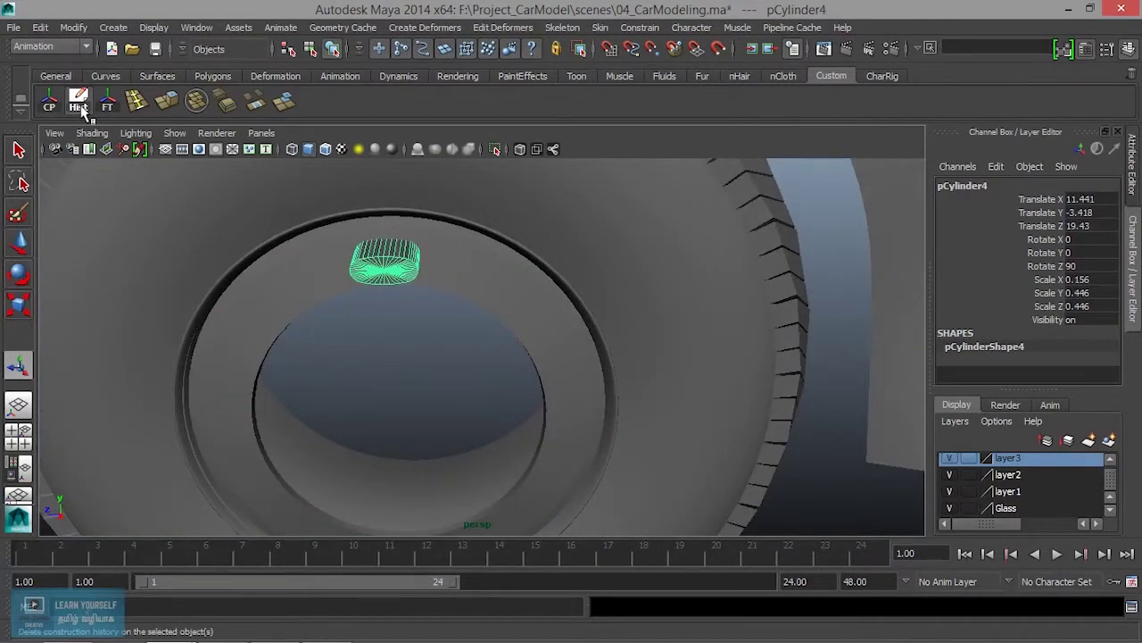
mouse_move(461, 399)
alt+mouse_down()
mouse_move(536, 377)
mouse_move(349, 401)
mouse_move(429, 301)
mouse_move(423, 403)
mouse_move(535, 323)
alt+mouse_up()
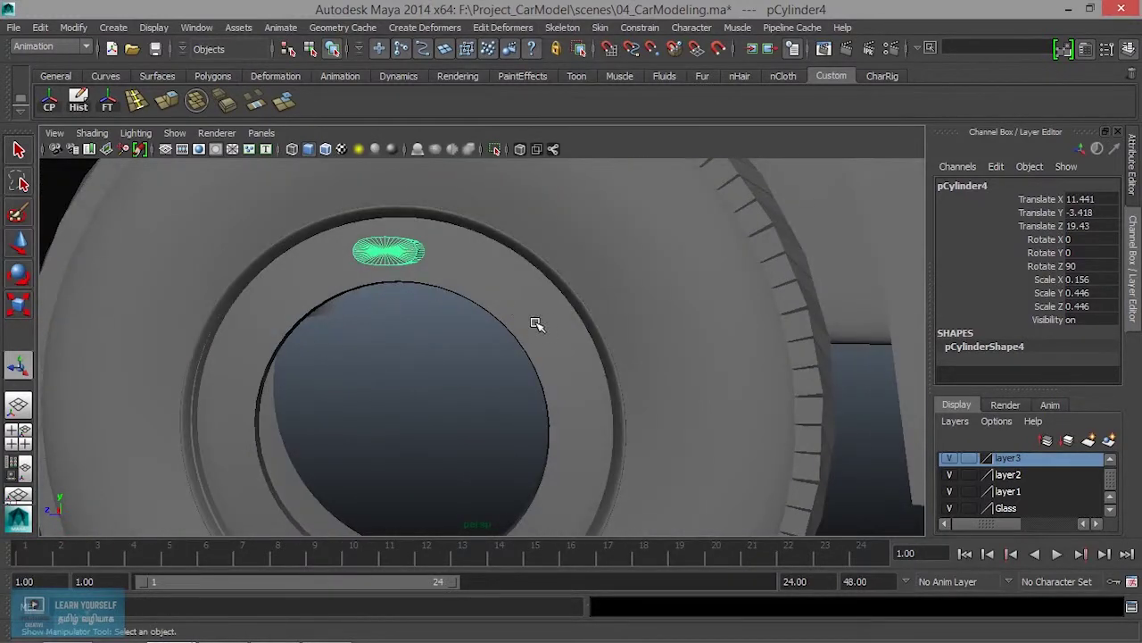
mouse_move(422, 470)
alt+mouse_down()
mouse_move(459, 387)
mouse_move(474, 386)
alt+mouse_up()
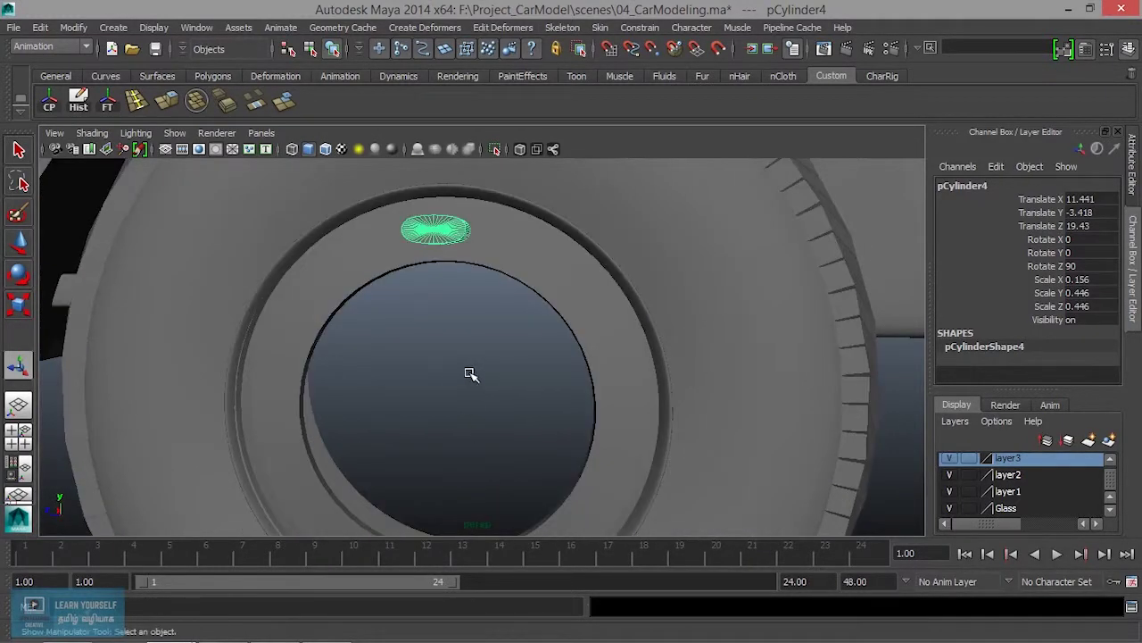
key(w)
scroll(467, 387, down, 5)
key(space)
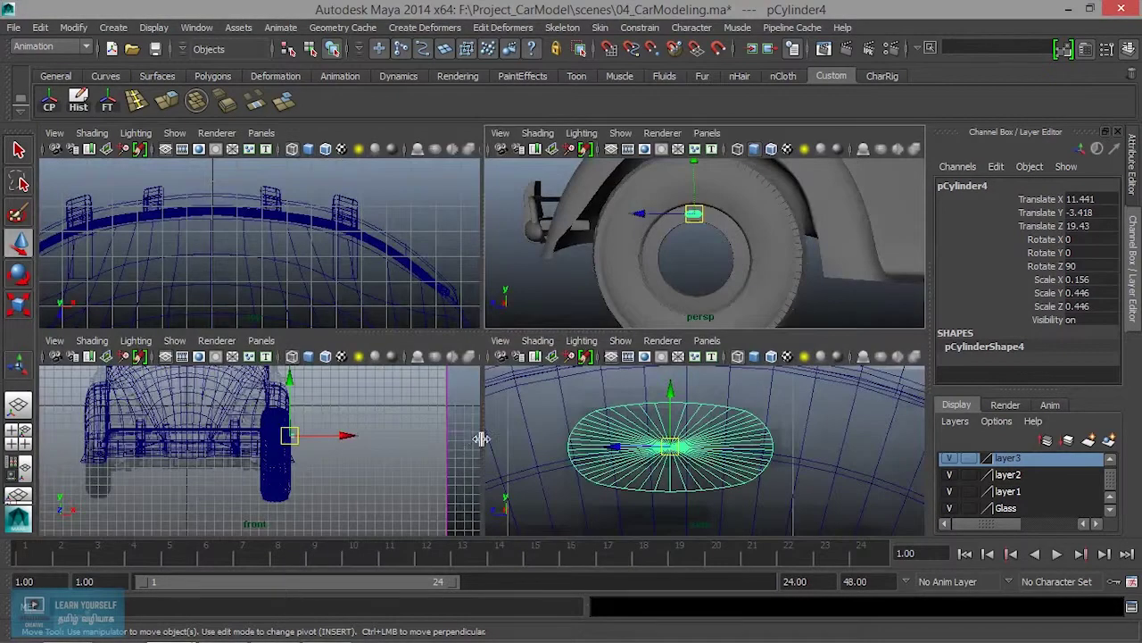
Move pCylinder4's pivot down to the hub centre in the side view.
key(space)
scroll(532, 448, down, 5)
scroll(530, 451, up, 2)
scroll(510, 464, up, 3)
scroll(497, 381, up, 2)
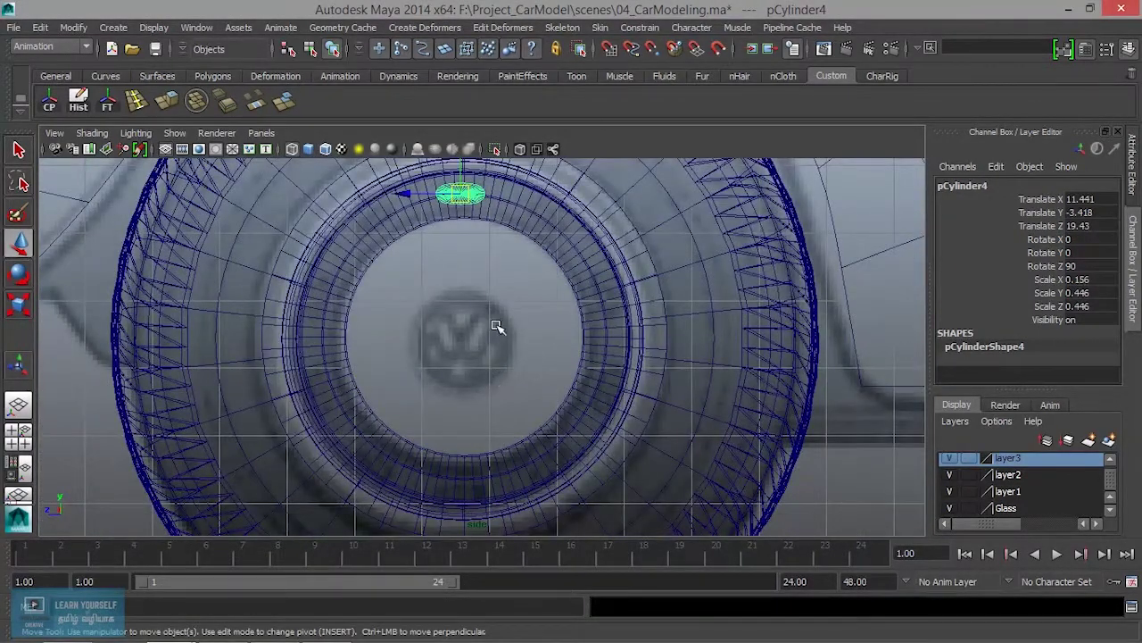
alt+middle_drag(497, 327, 498, 353)
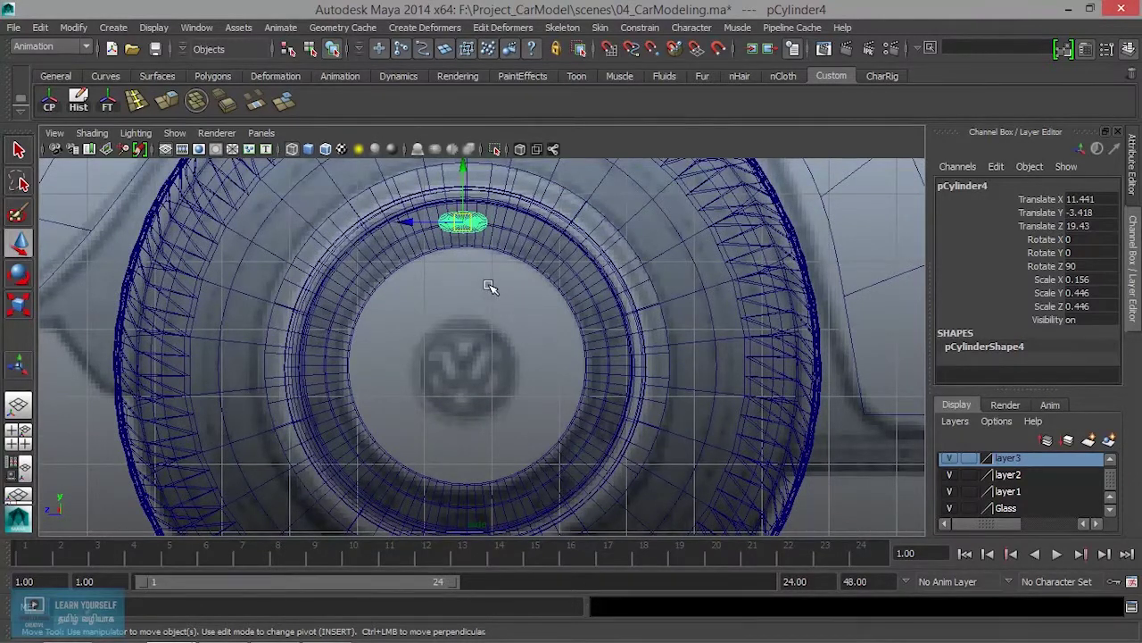
key(Insert)
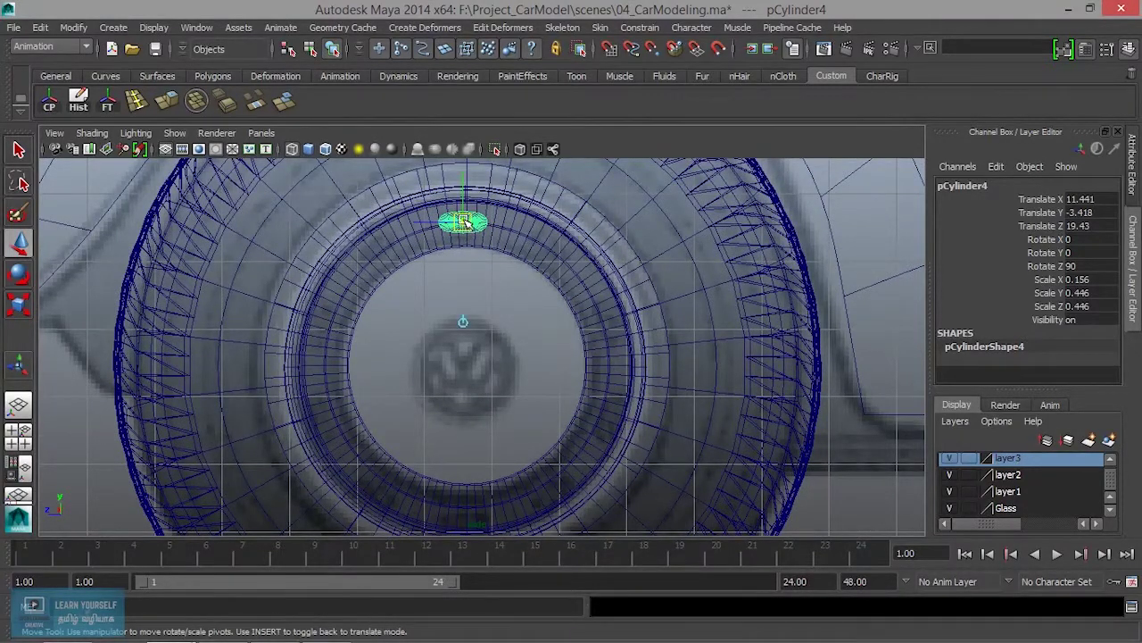
drag(463, 195, 463, 342)
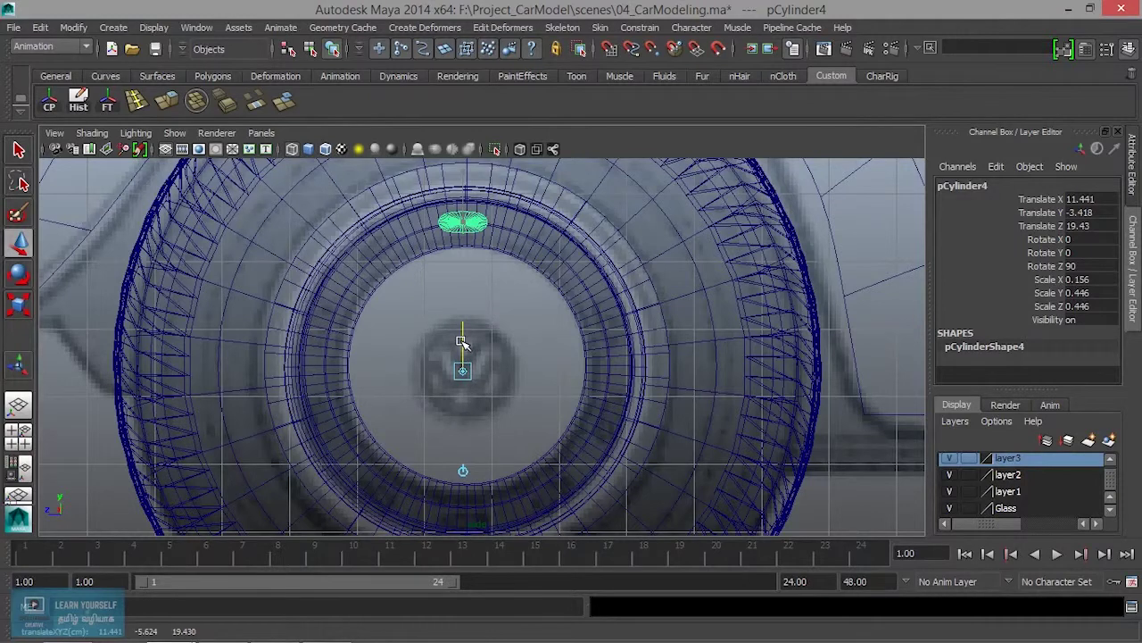
key(Insert)
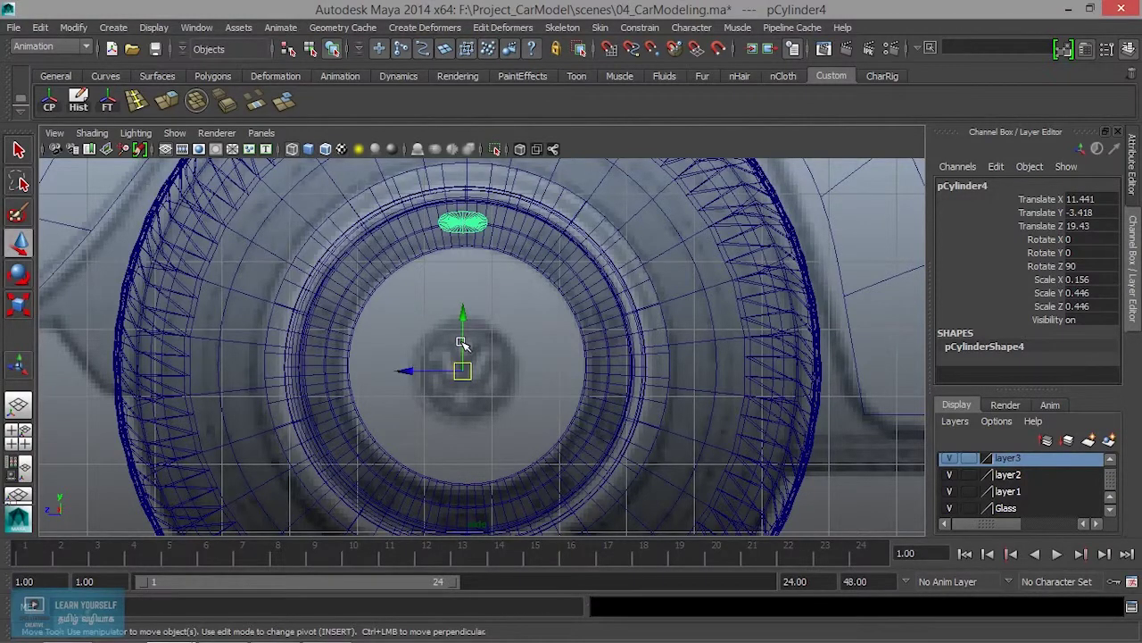
Test-rotate the disc about the hub centre, then undo so Rotate Y returns to 0.
key(e)
mouse_move(505, 309)
mouse_down()
mouse_move(522, 398)
mouse_move(487, 446)
mouse_move(402, 467)
mouse_move(361, 450)
mouse_move(339, 420)
mouse_move(331, 319)
mouse_move(392, 246)
mouse_move(523, 258)
mouse_up()
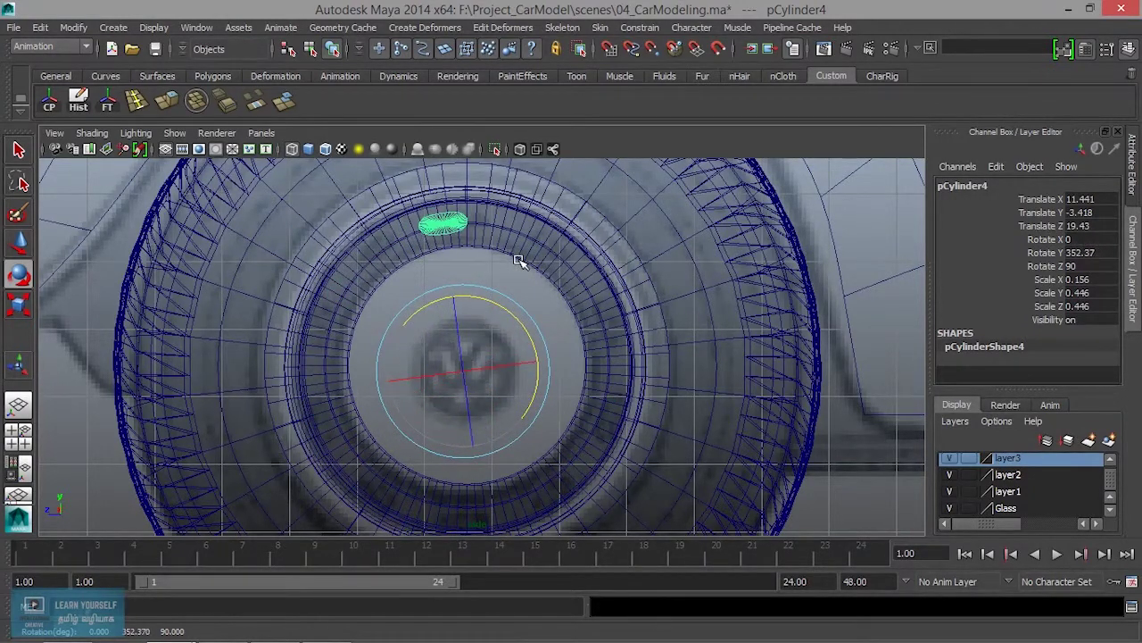
key(ctrl+z)
scroll(518, 432, down, 2)
scroll(517, 432, down, 2)
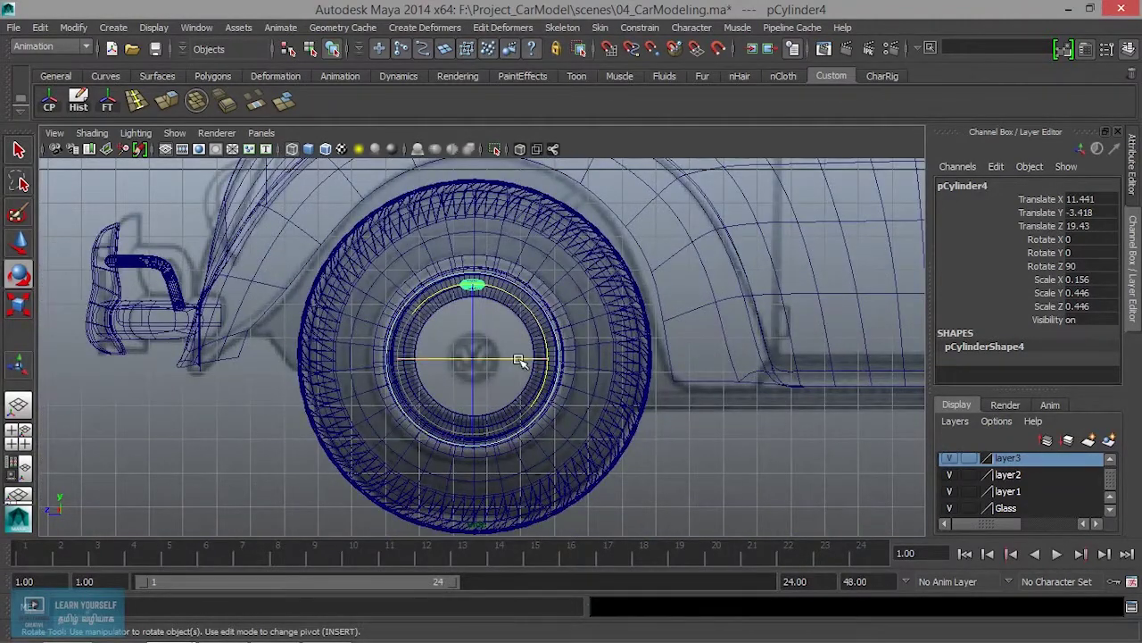
scroll(519, 361, up, 3)
scroll(518, 363, up, 2)
In the perspective view, select the ribbed hub ring pCylinder3.
key(space)
key(space)
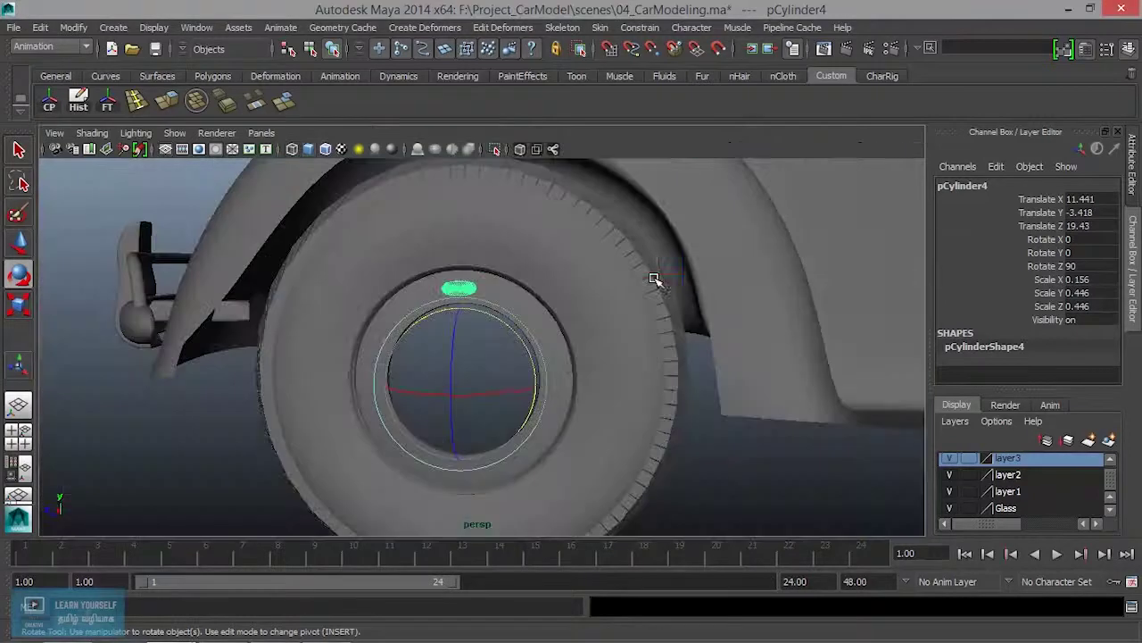
mouse_move(484, 375)
alt+mouse_down()
mouse_move(536, 324)
mouse_move(535, 362)
mouse_move(542, 353)
alt+mouse_up()
click(538, 312)
alt+right_drag(543, 352, 622, 357)
click(565, 328)
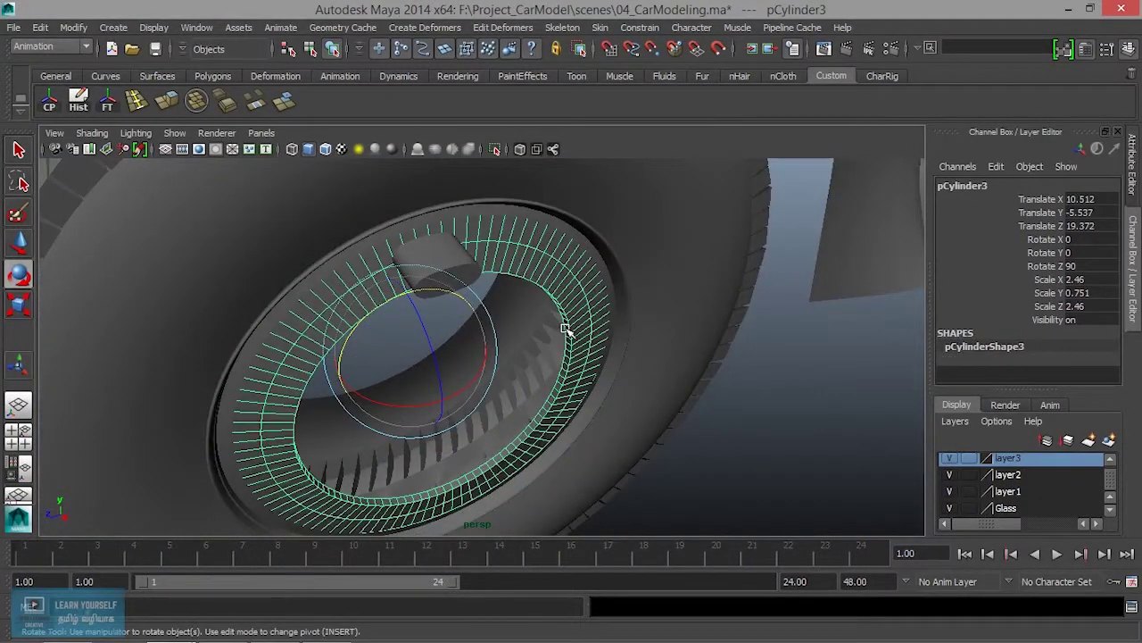
Duplicate the ribbed hub ring pCylinder3 and scale the copy down sharply.
key(ctrl+d)
key(r)
drag(415, 366, 152, 365)
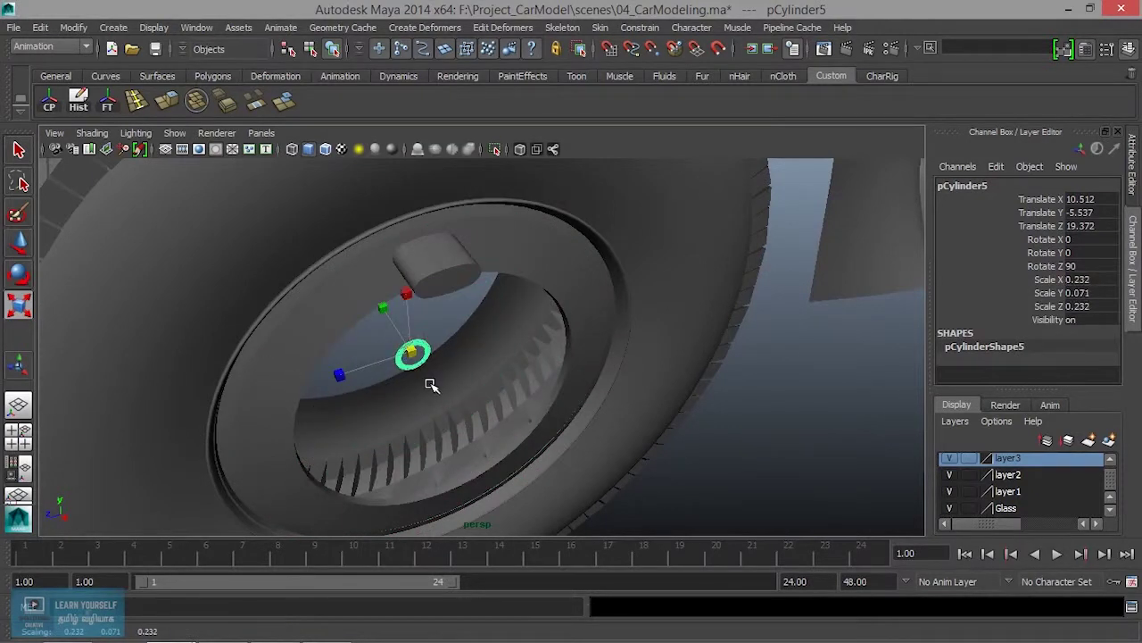
drag(410, 354, 366, 364)
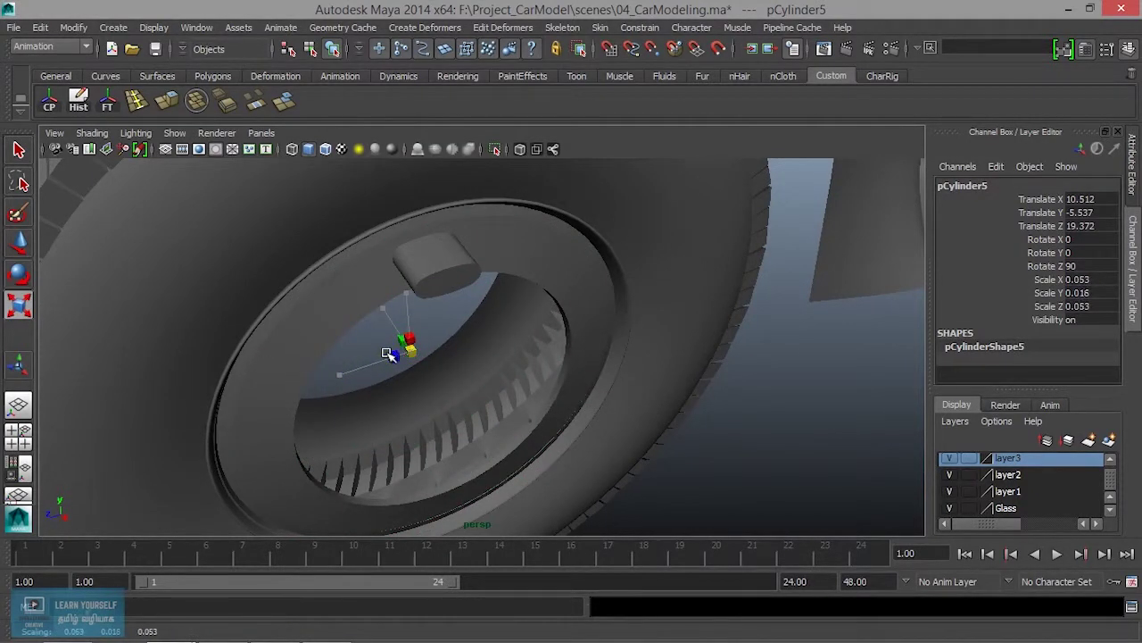
In the side view, shrink the copy to a tiny 0.005 ring and select the oval slot cylinder.
key(space)
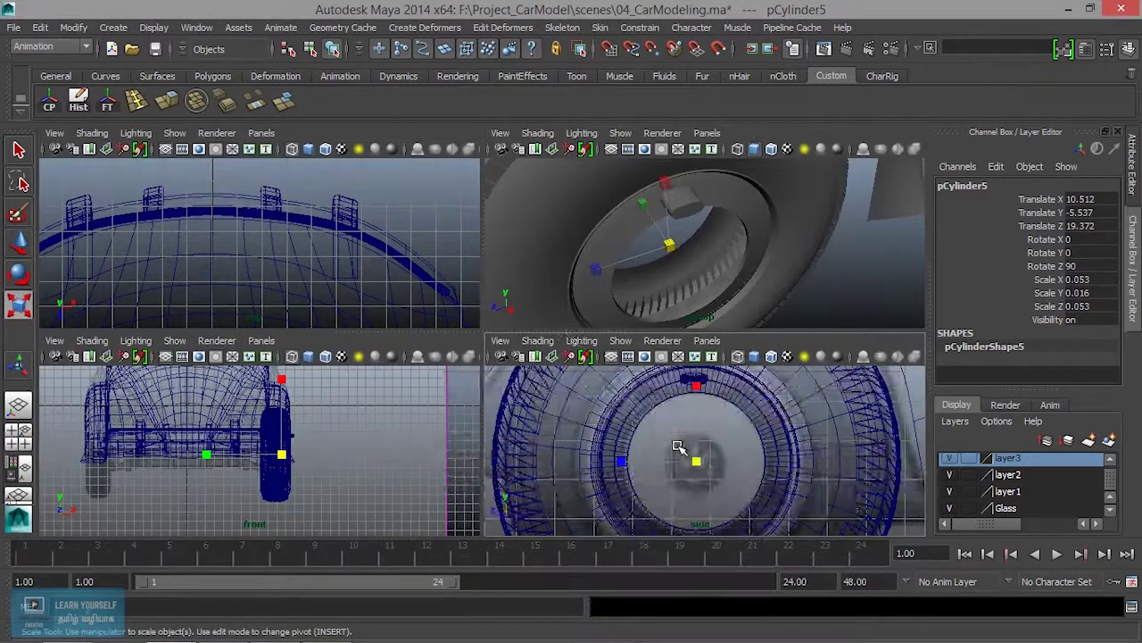
key(space)
scroll(525, 404, up, 3)
scroll(523, 402, up, 1)
scroll(535, 410, up, 3)
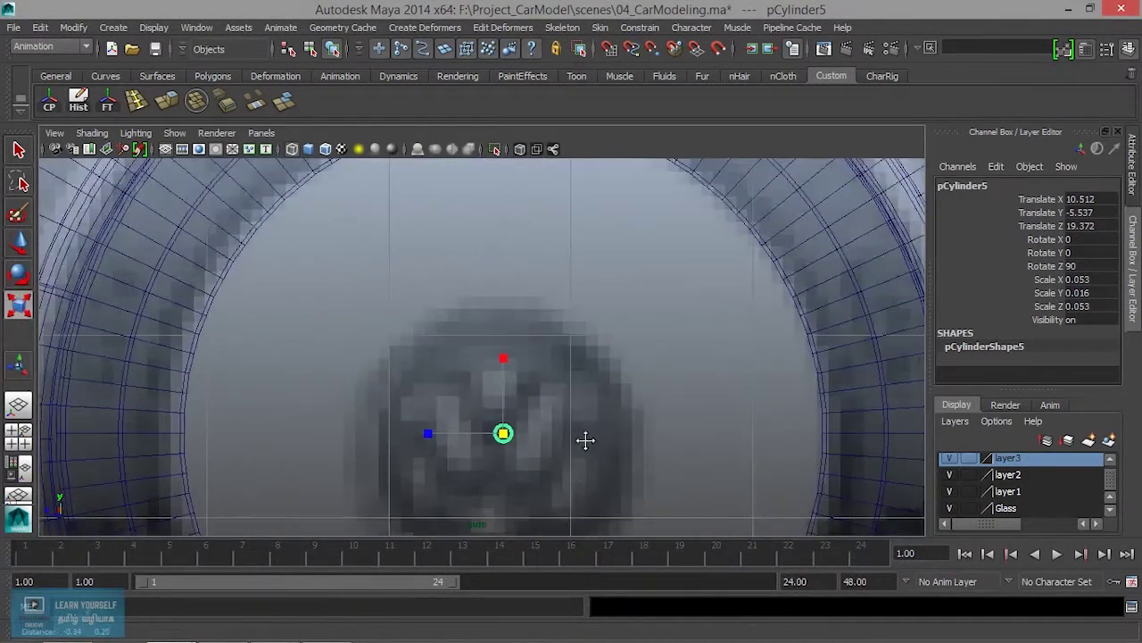
scroll(556, 457, up, 2)
scroll(552, 402, up, 2)
scroll(544, 375, up, 3)
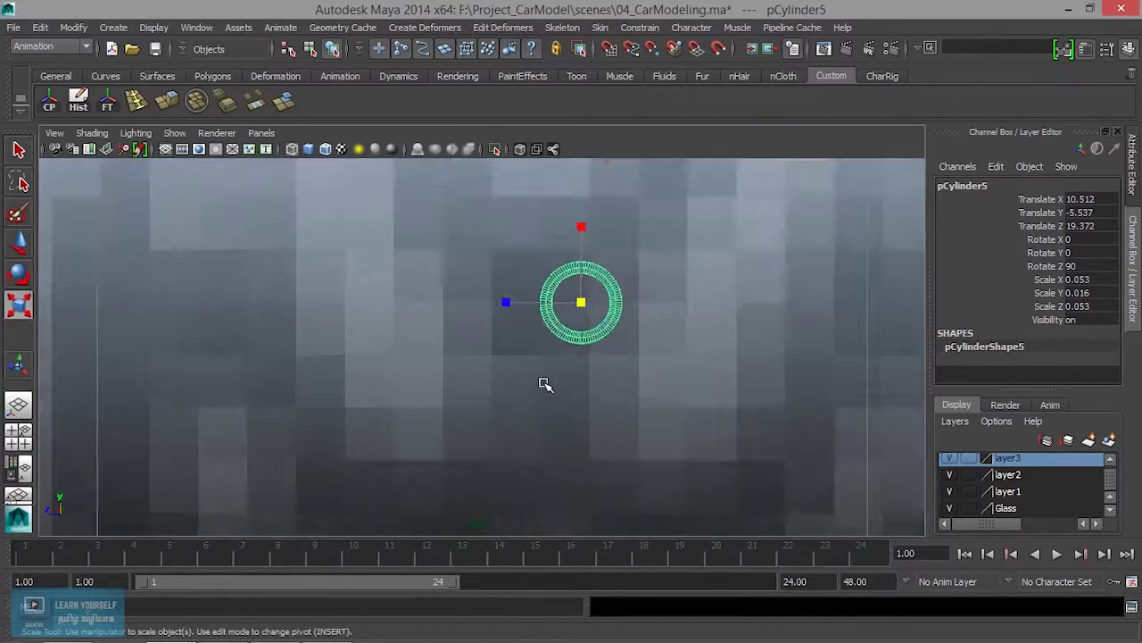
scroll(549, 393, up, 1)
drag(508, 357, 450, 364)
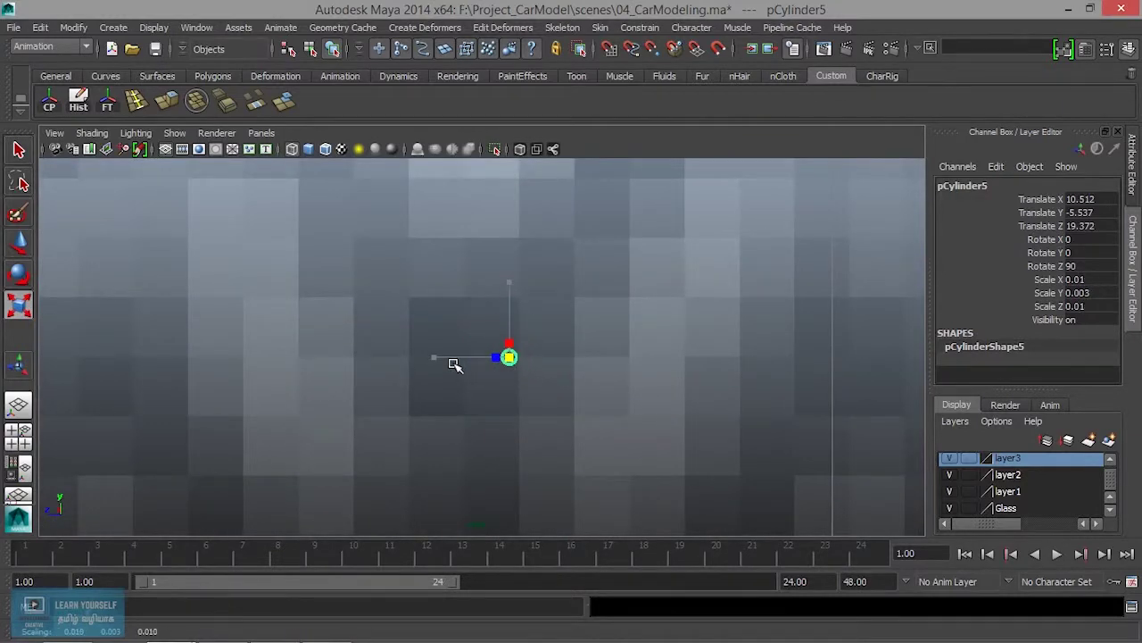
scroll(602, 385, down, 5)
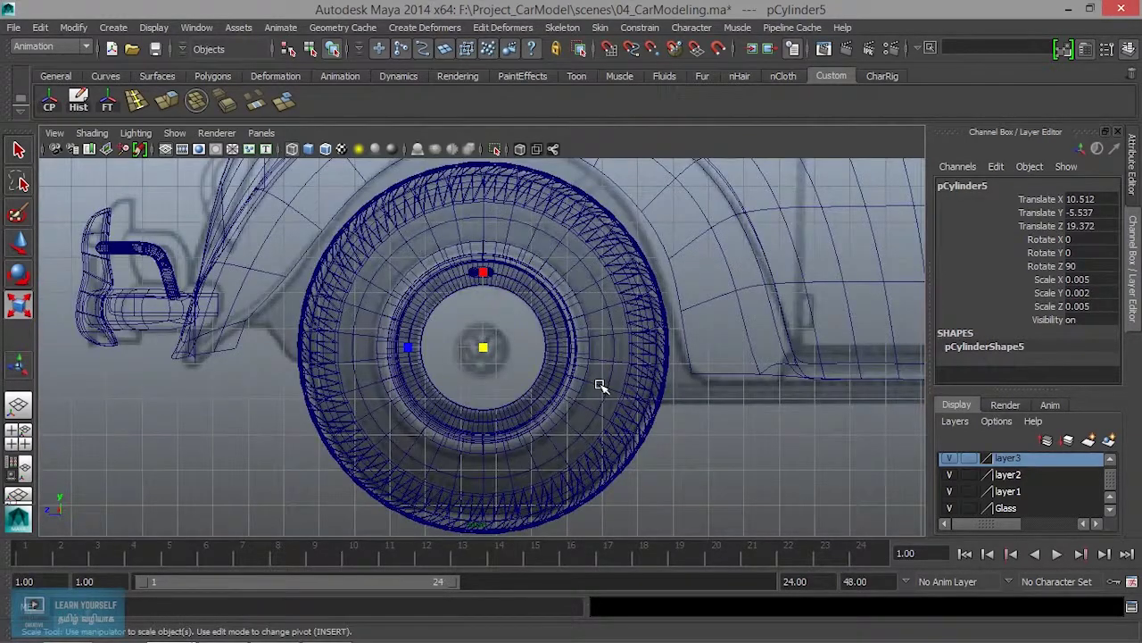
scroll(599, 387, up, 2)
scroll(571, 357, up, 2)
click(495, 203)
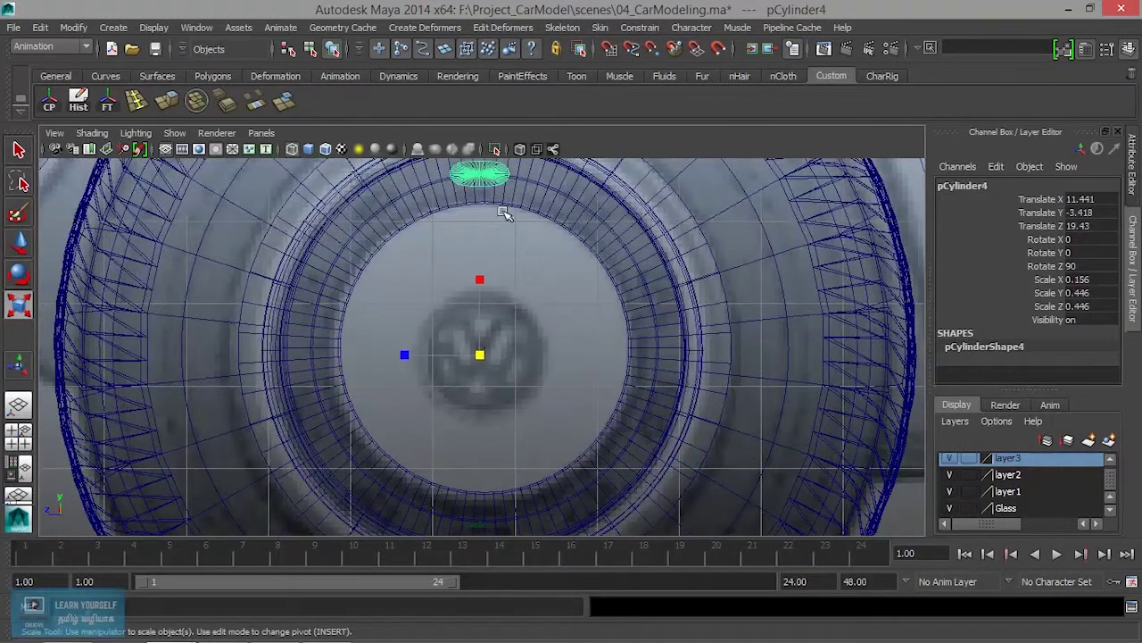
Move the slot cylinder pCylinder4's pivot onto the tiny hub-centre ring.
key(w)
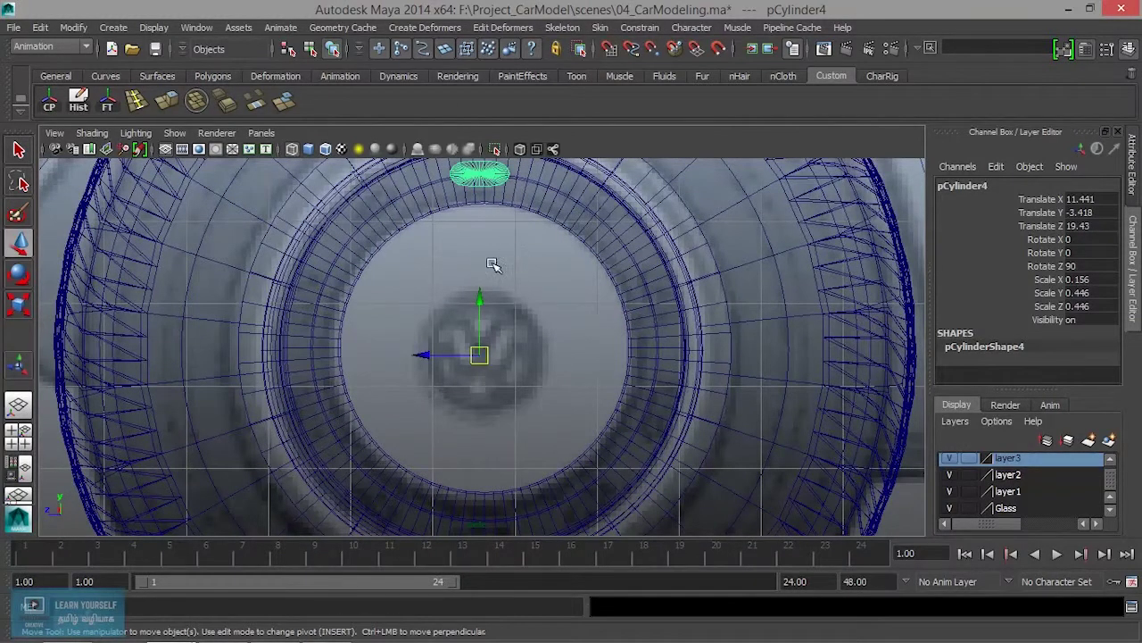
scroll(495, 393, up, 2)
scroll(494, 390, up, 2)
scroll(494, 391, up, 2)
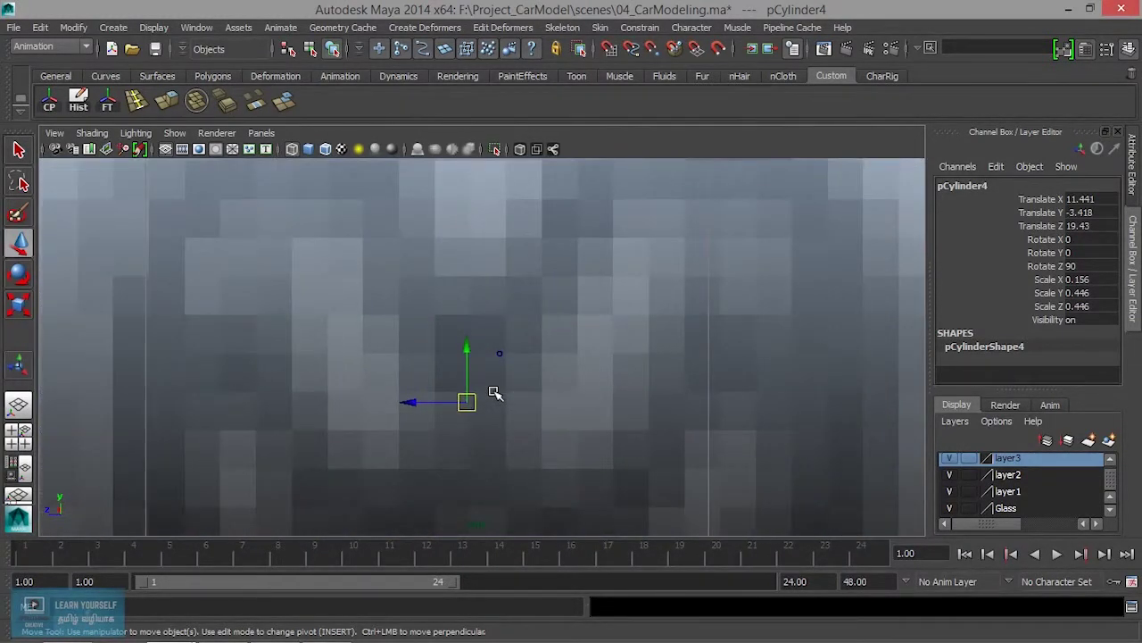
scroll(497, 396, up, 1)
key(Insert)
drag(458, 438, 515, 356)
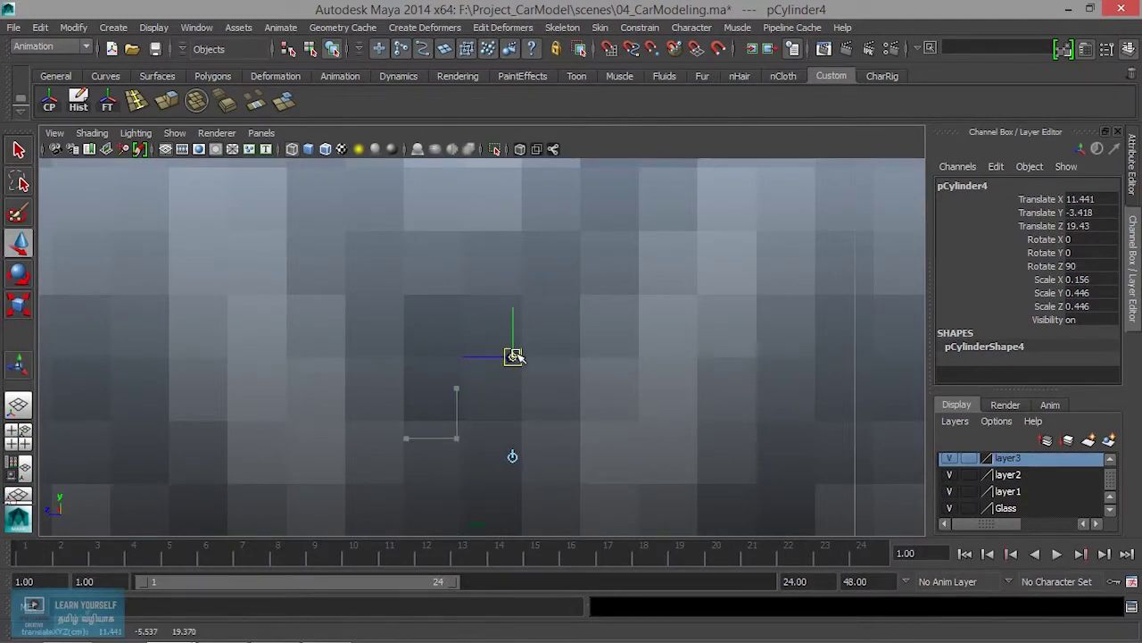
scroll(514, 418, up, 3)
scroll(512, 416, up, 1)
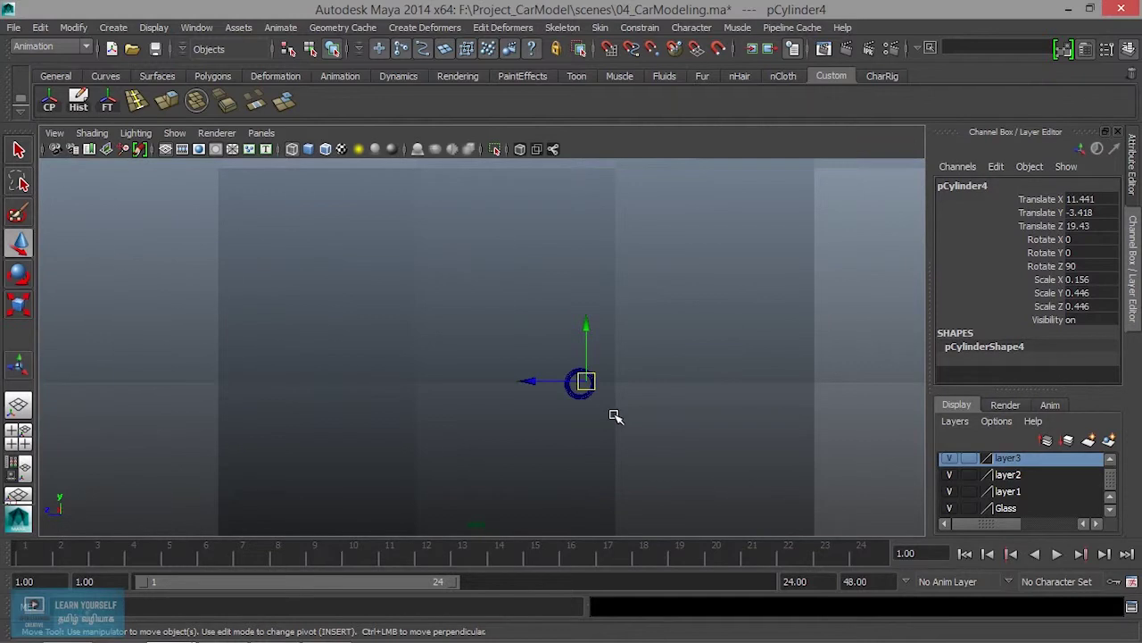
key(Insert)
Frame the view, check the centre ring, and reselect the oval slot cylinder.
key(f)
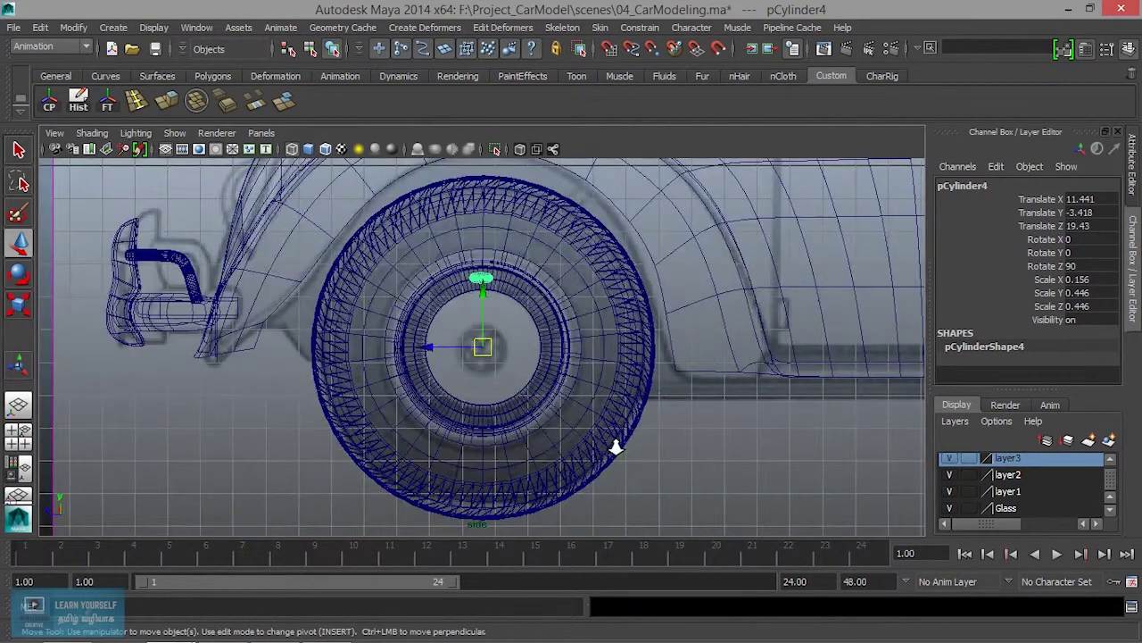
scroll(614, 447, up, 3)
scroll(619, 413, up, 3)
click(619, 414)
drag(462, 327, 561, 407)
click(560, 407)
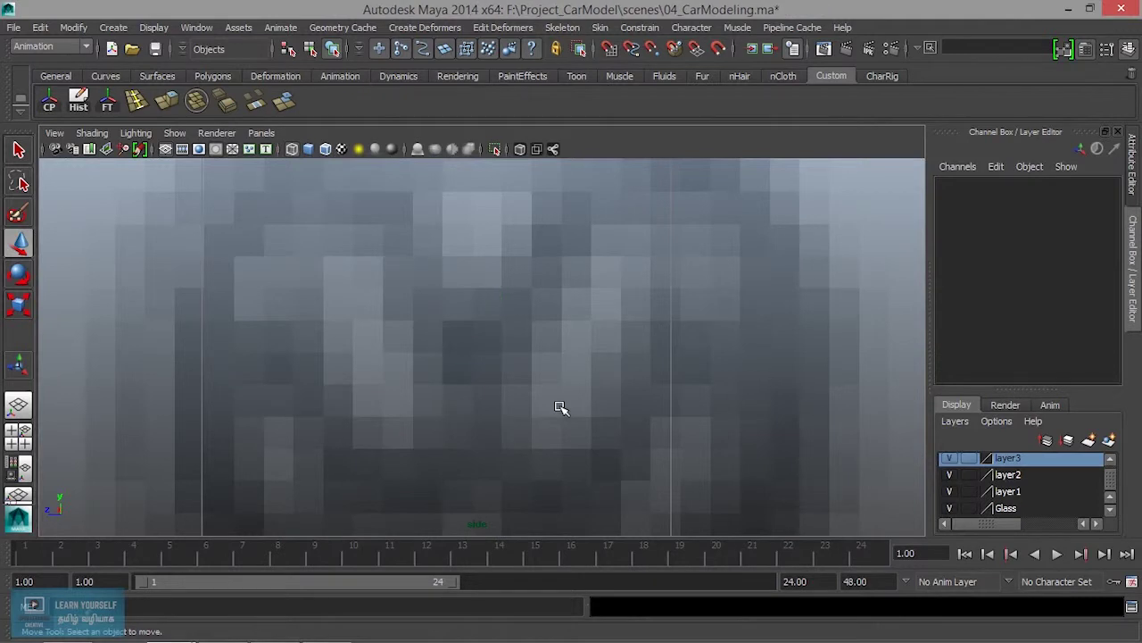
scroll(567, 402, down, 10)
scroll(552, 381, up, 4)
click(482, 240)
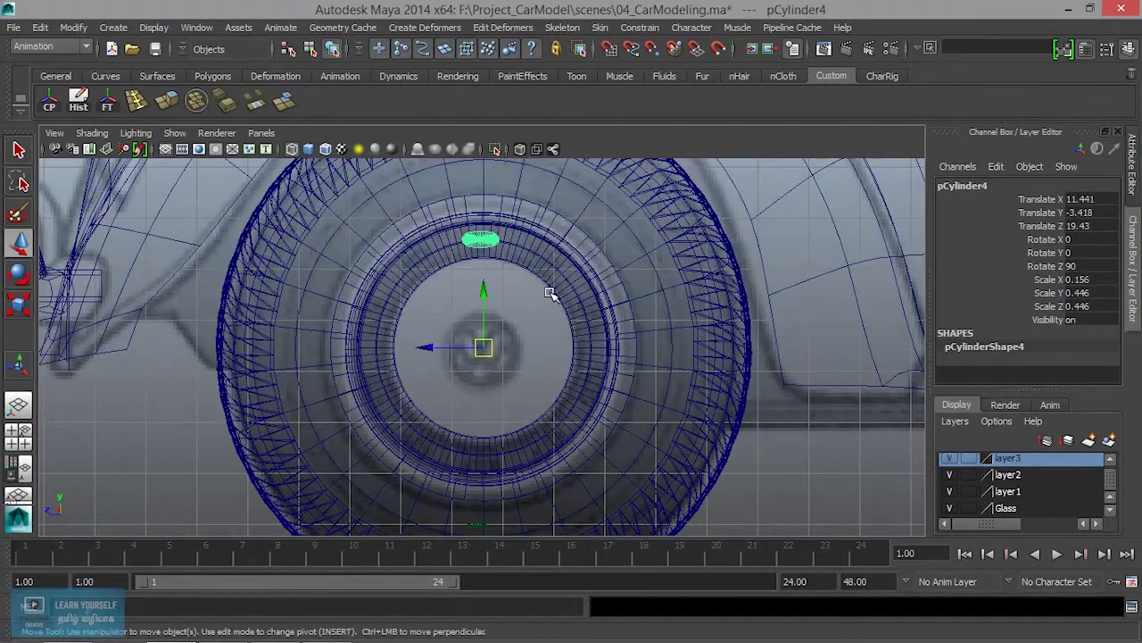
Test-rotate the slot around the hub, undo it, and freeze its transformations.
key(e)
mouse_move(501, 279)
mouse_down()
mouse_move(395, 419)
mouse_move(505, 239)
mouse_up()
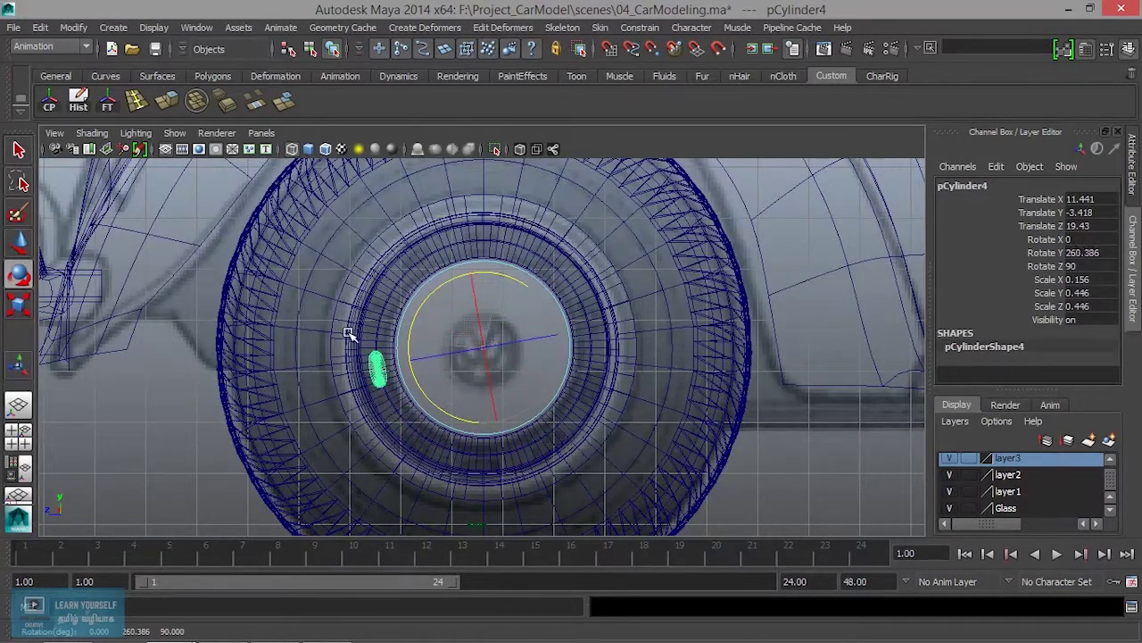
key(ctrl+z)
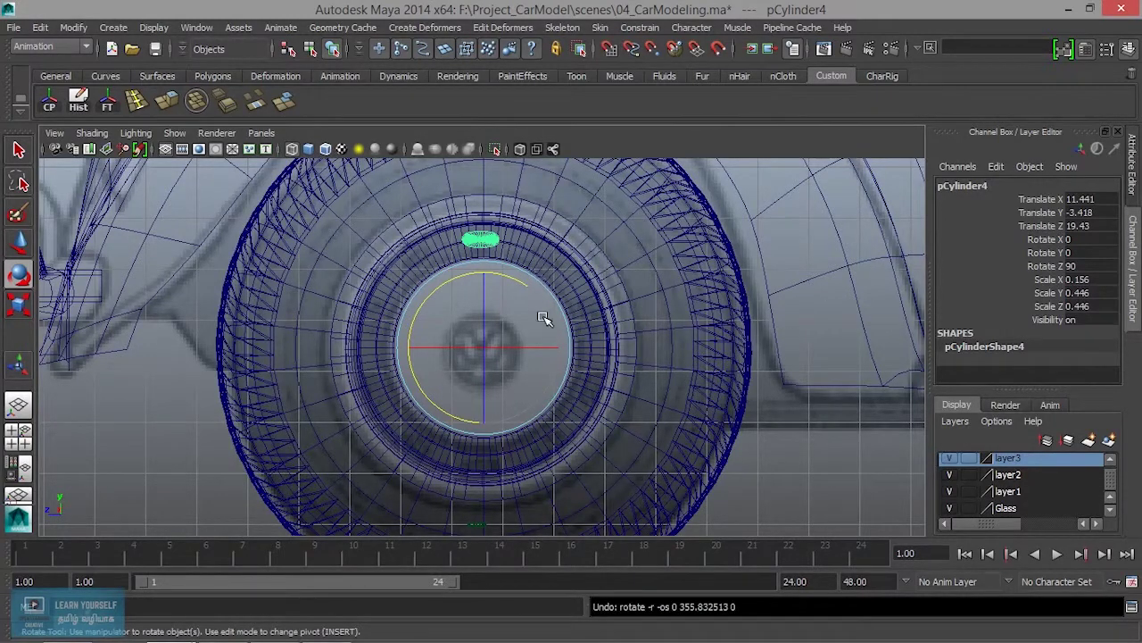
click(108, 102)
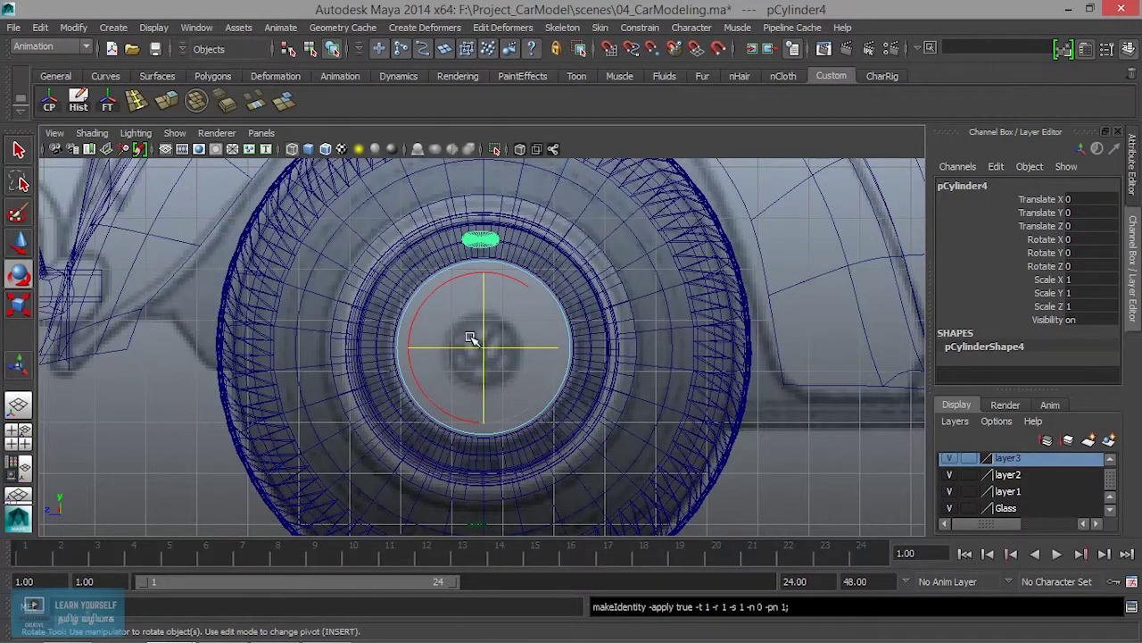
Duplicate the slot cylinder and set the copy's Rotate X to 36.
key(ctrl+d)
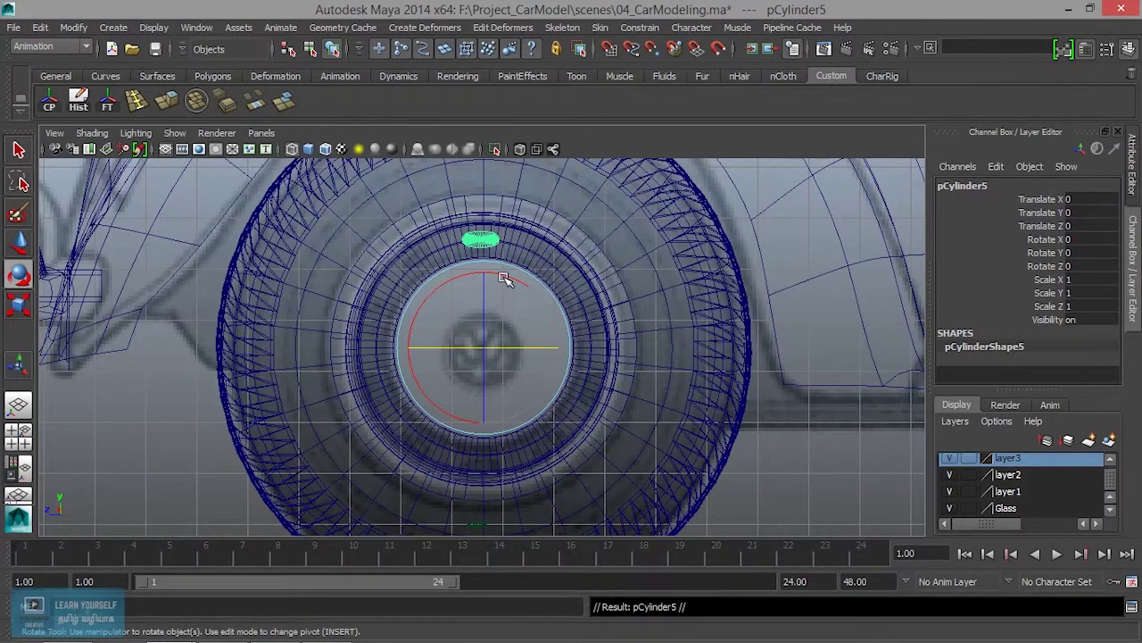
drag(505, 279, 538, 300)
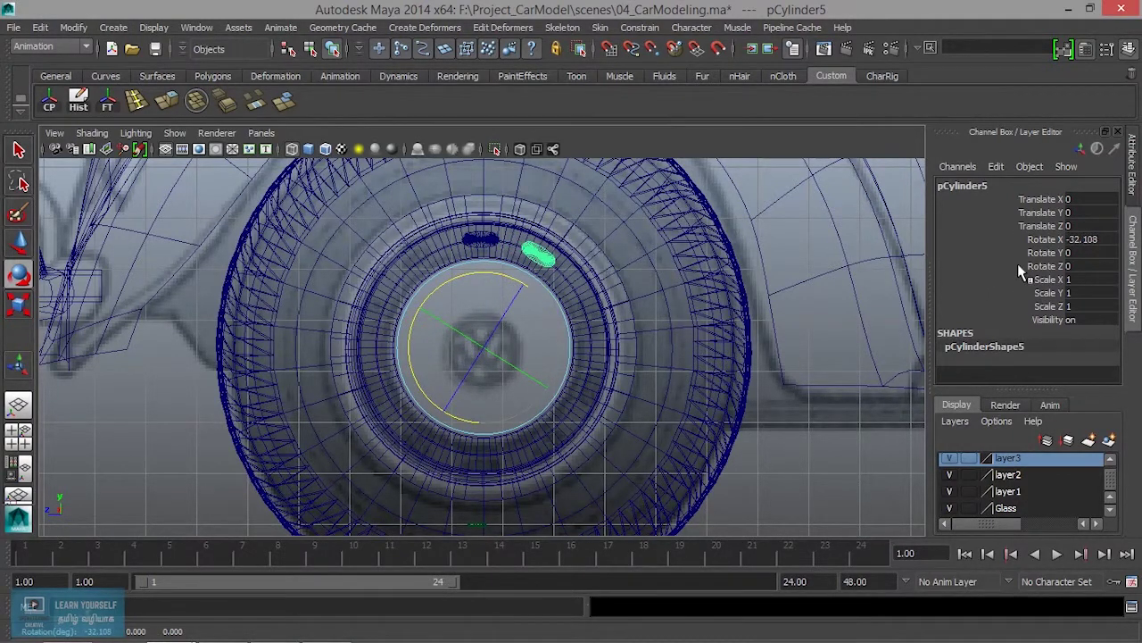
double_click(1086, 240)
text(3)
key(Return)
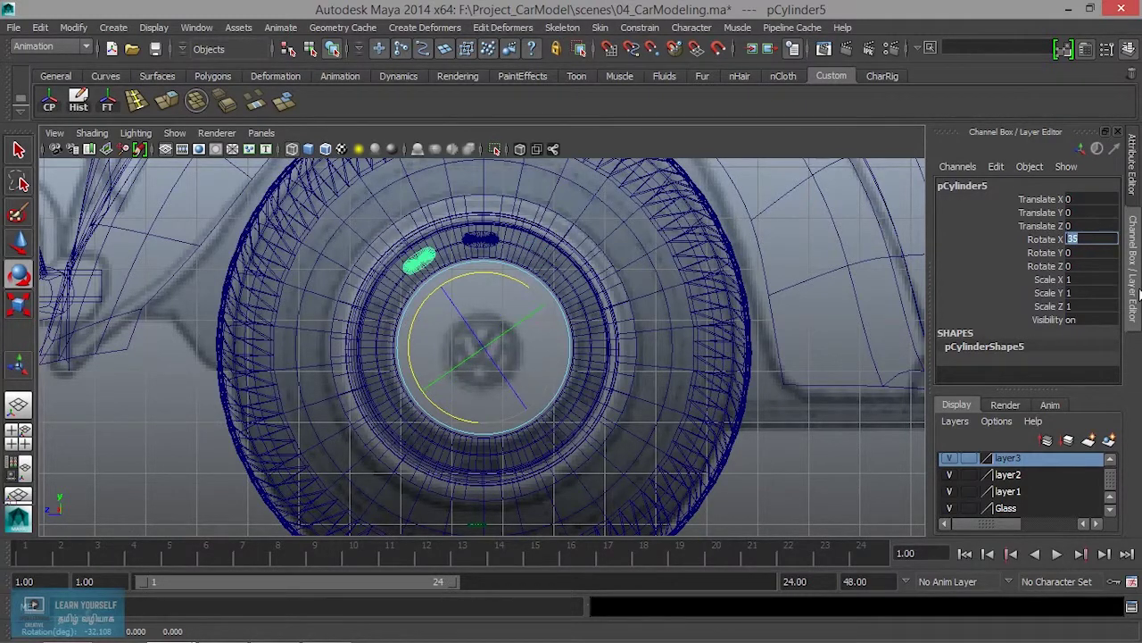
text(6)
key(Return)
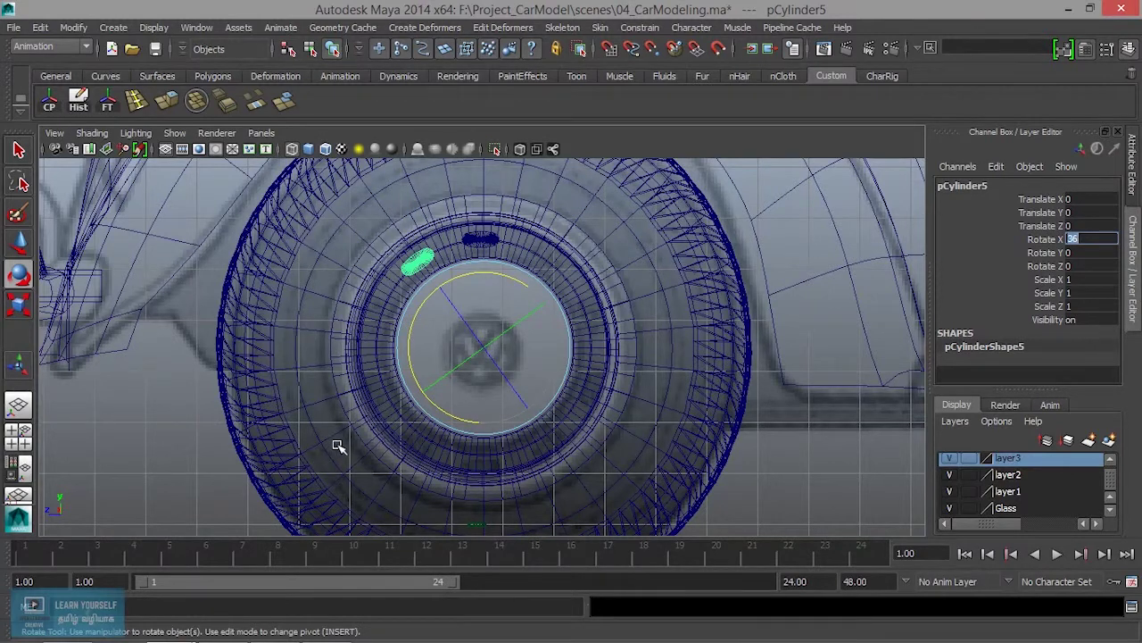
Run Duplicate Special with Rotate X 36 and 8 copies to create pCylinder6–pCylinder13.
click(40, 28)
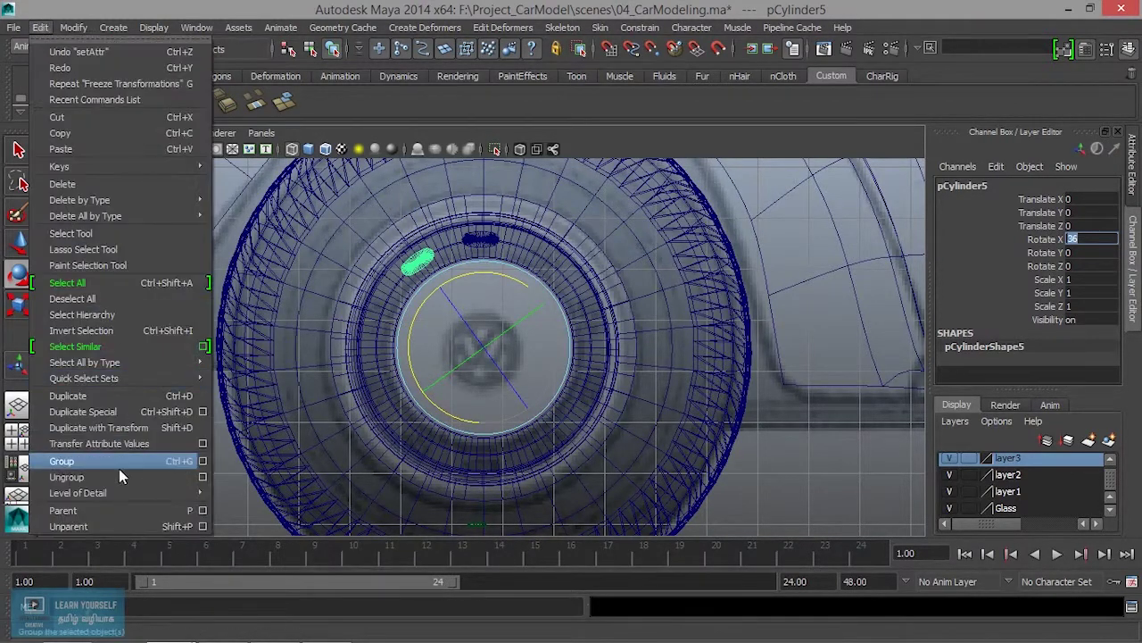
click(198, 413)
key(ctrl+z)
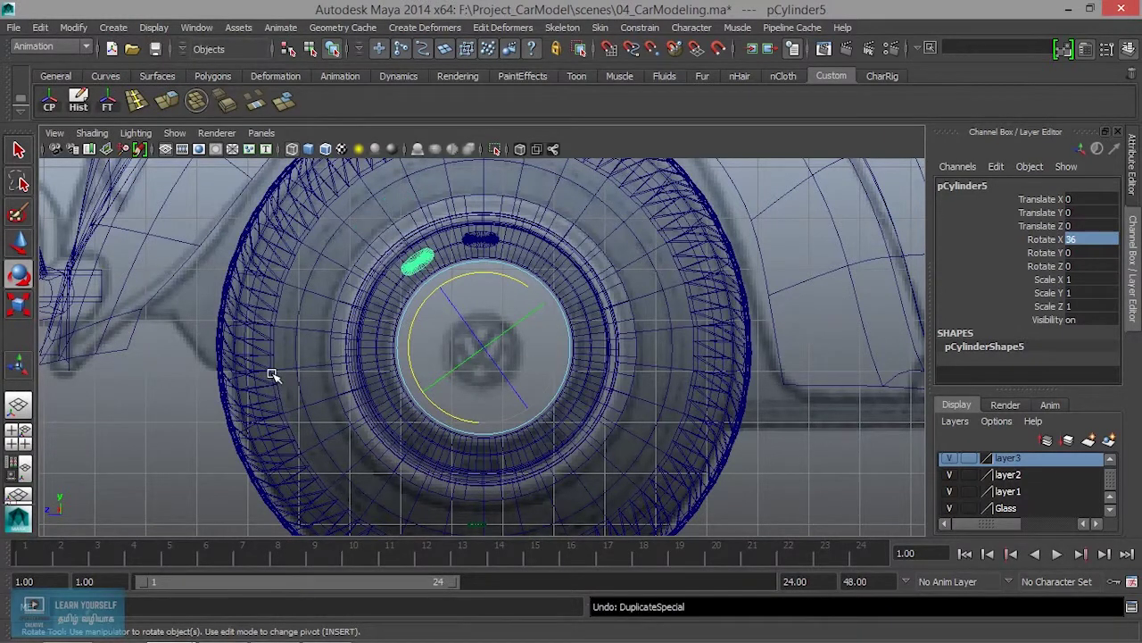
click(40, 27)
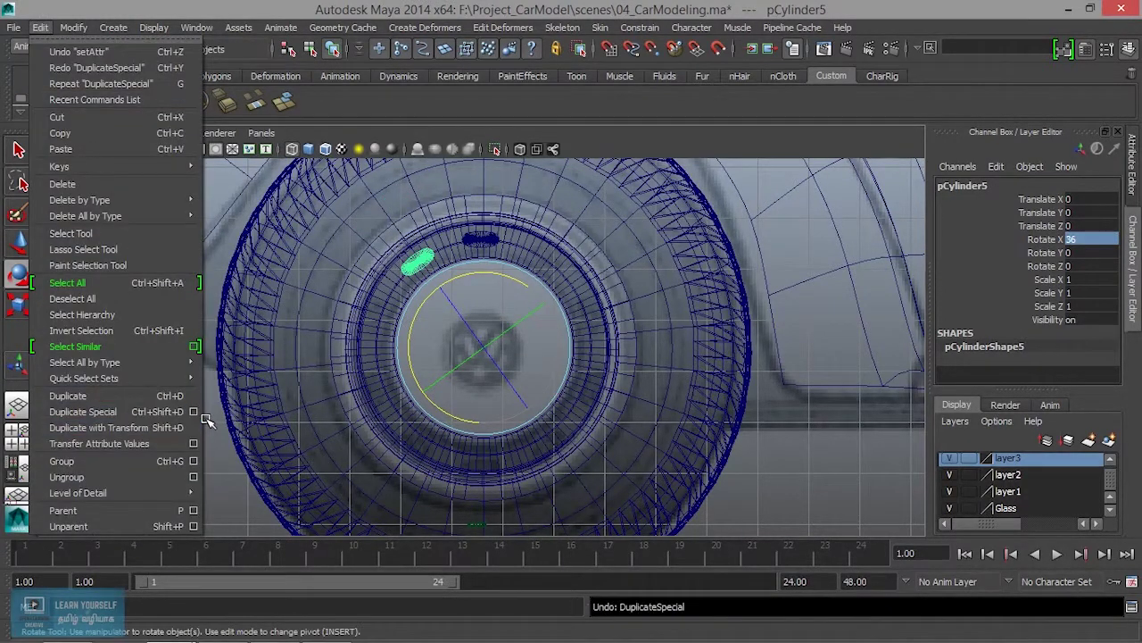
click(194, 412)
click(603, 61)
click(626, 96)
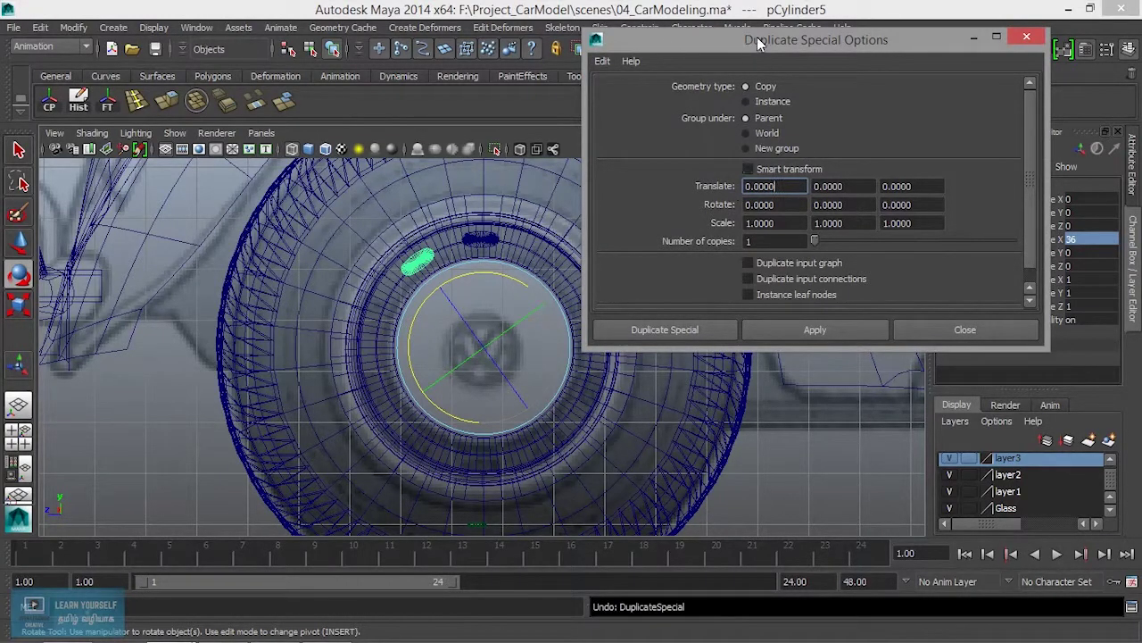
drag(757, 37, 664, 32)
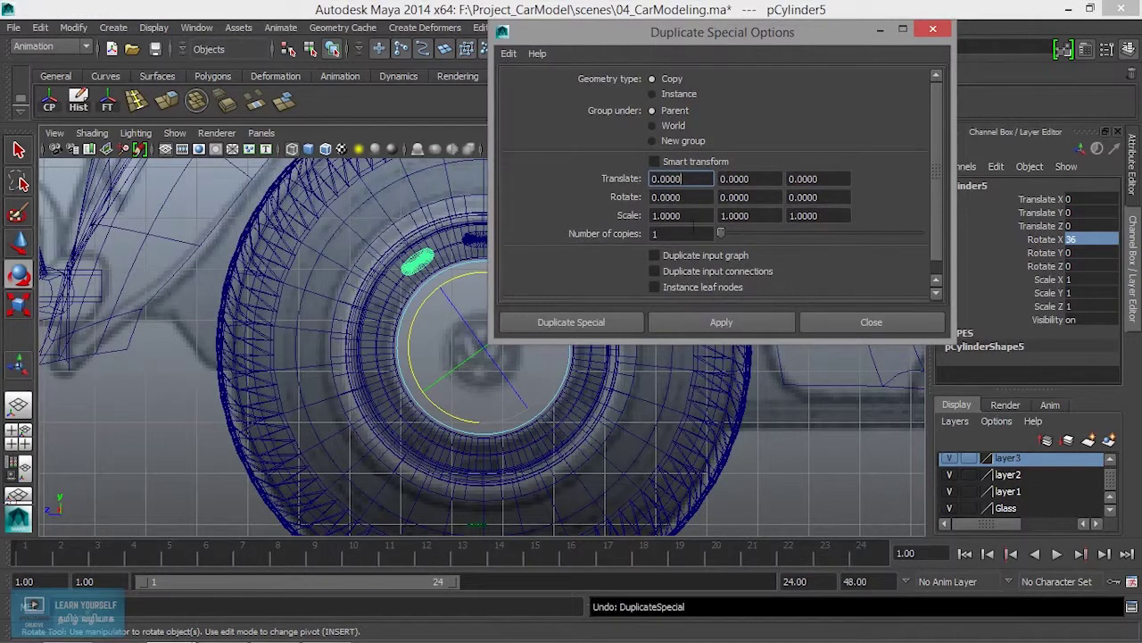
key(Tab)
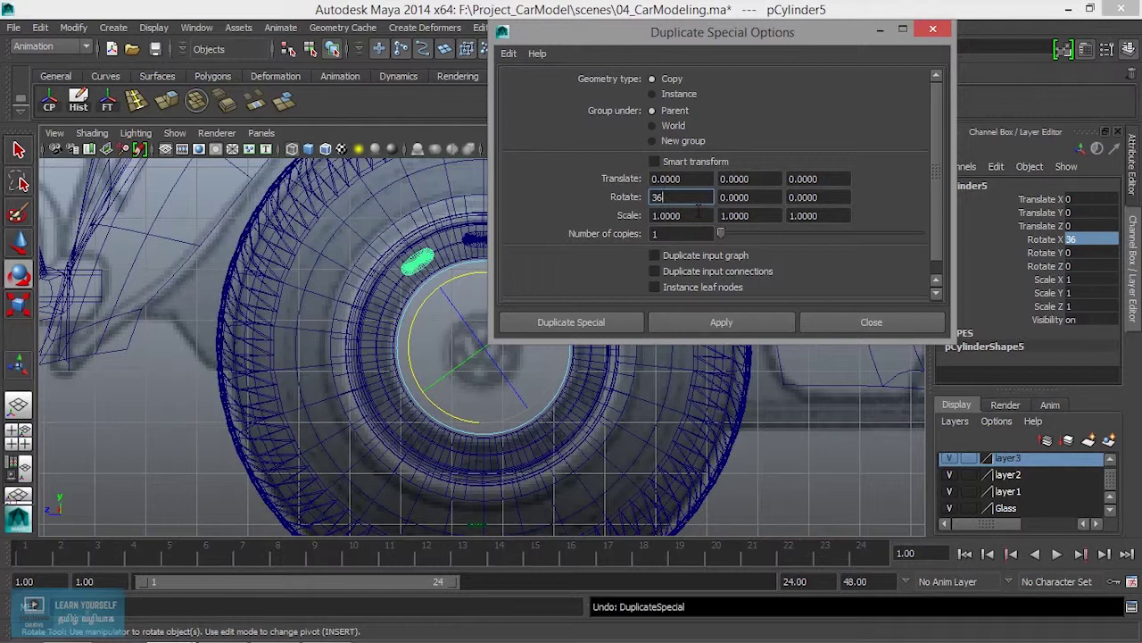
text(36)
click(682, 232)
text(8)
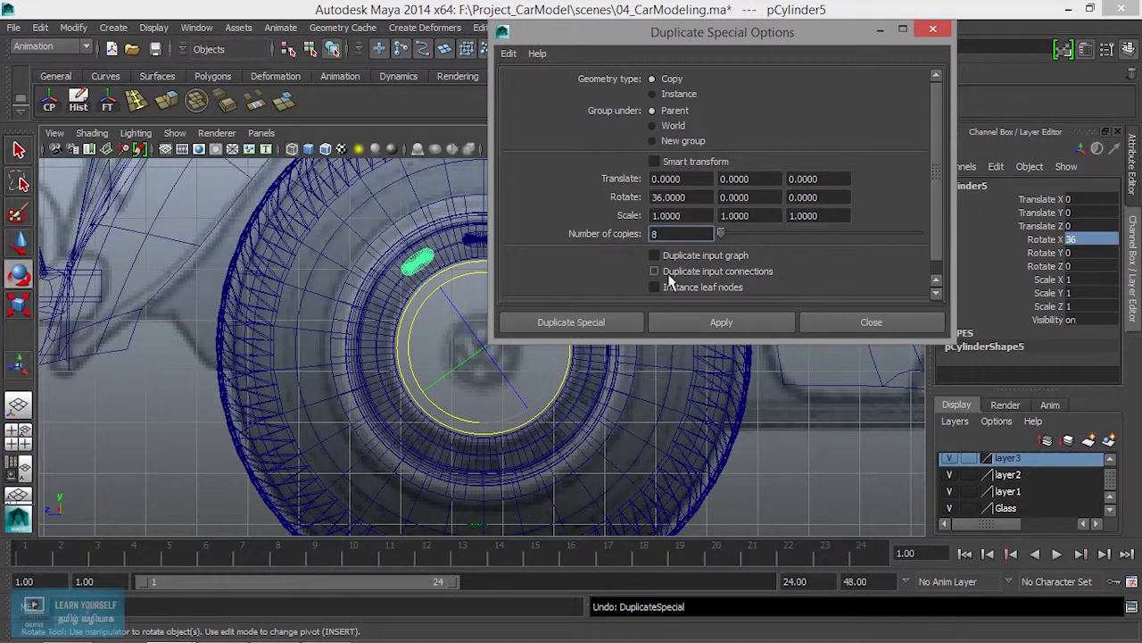
click(749, 321)
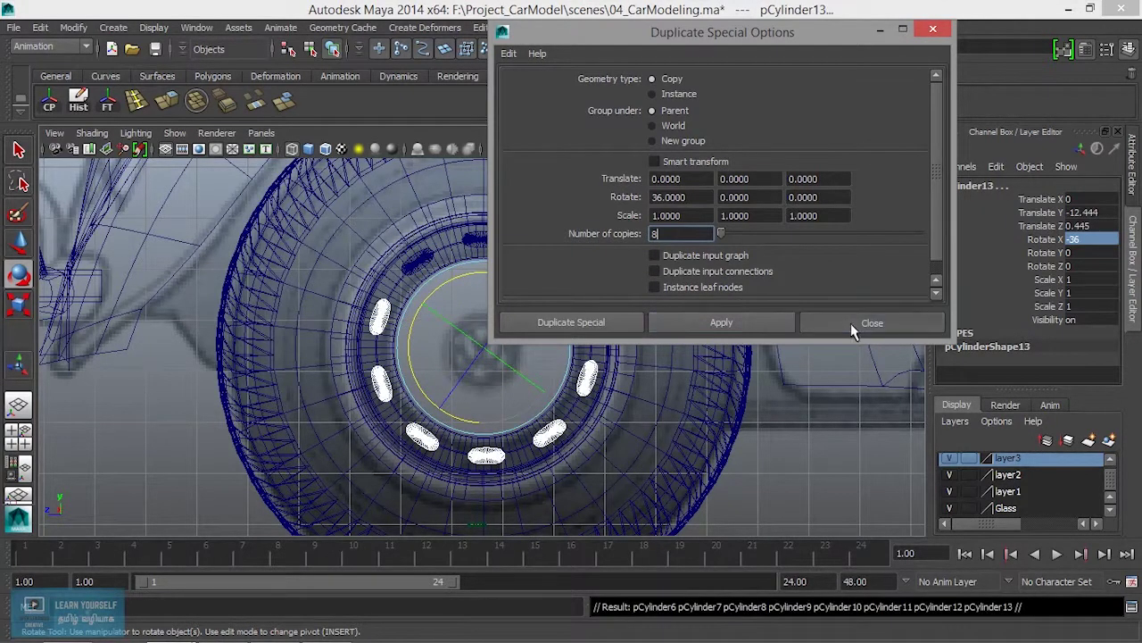
click(850, 323)
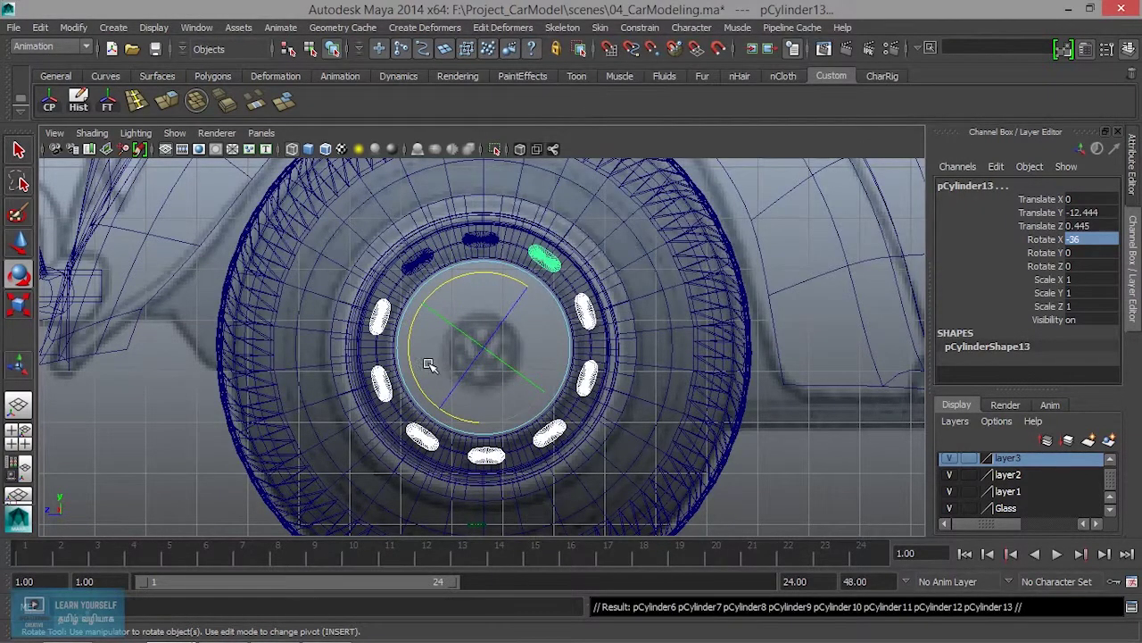
Select all slot cylinders and merge them with Mesh > Combine from the Polygons menu set.
scroll(482, 429, up, 2)
key(space)
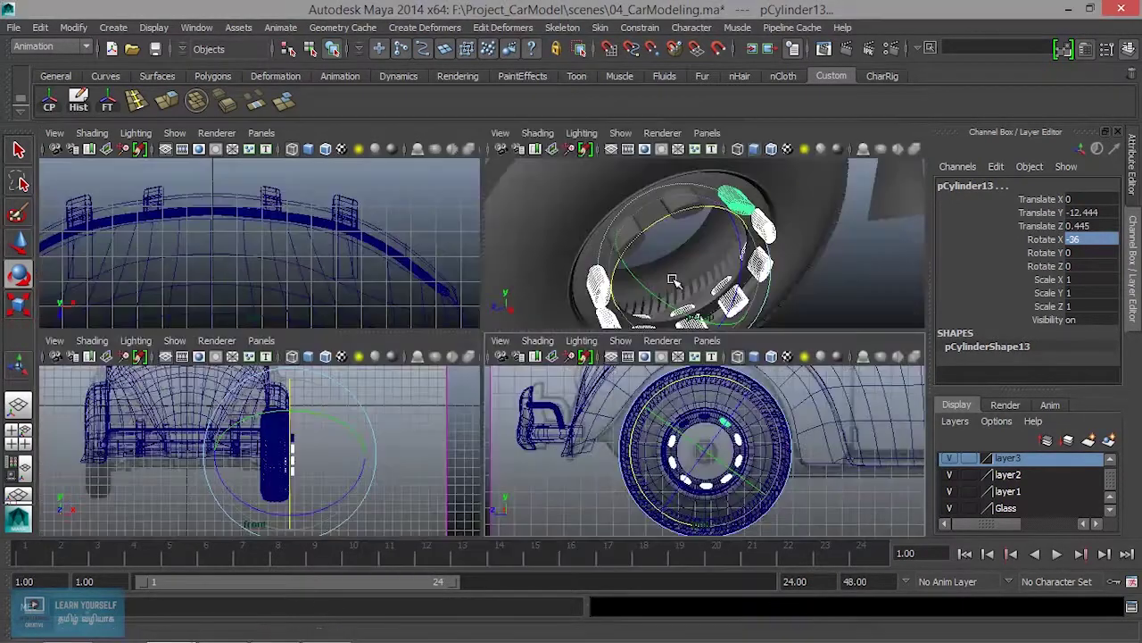
key(space)
alt+drag(673, 280, 482, 299)
click(437, 259)
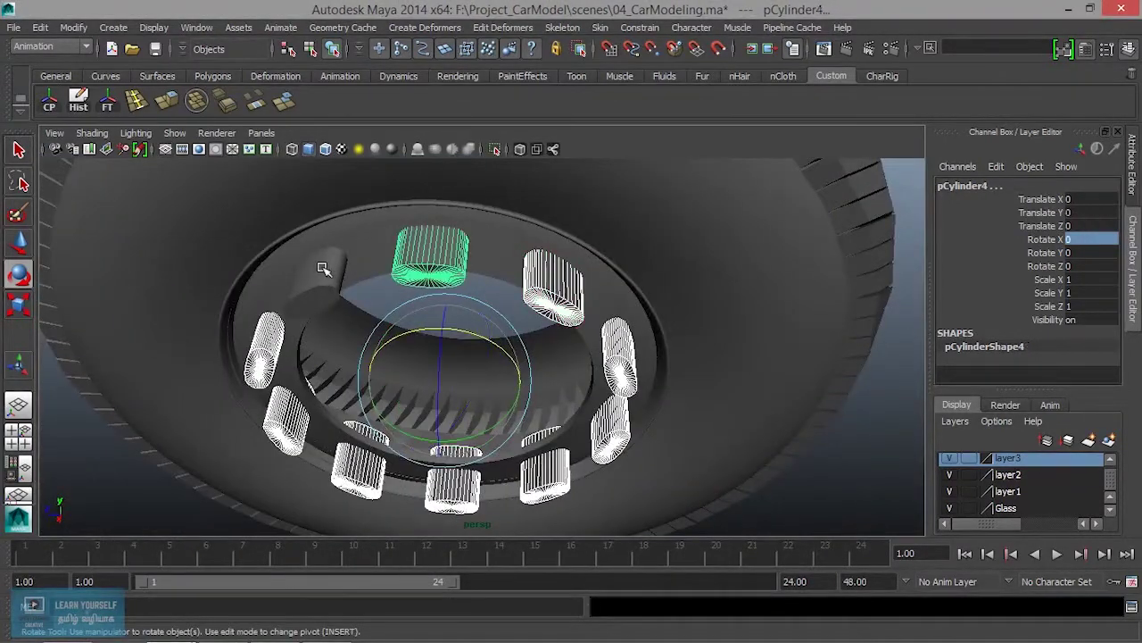
key(shift+d)
click(51, 46)
click(30, 71)
click(312, 28)
click(335, 46)
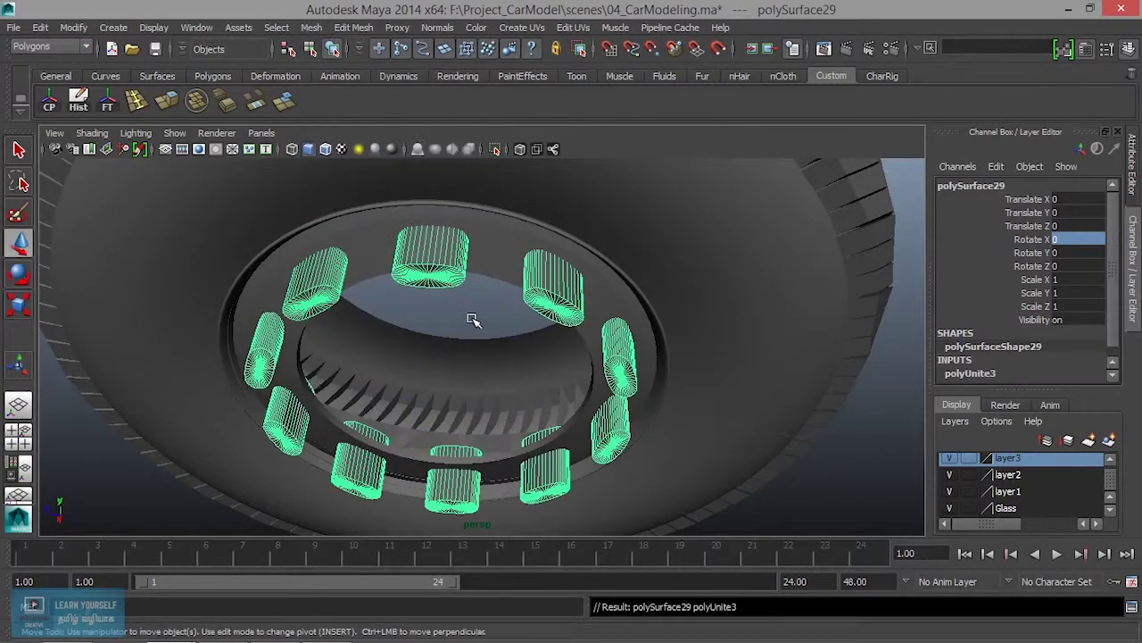
Select the inner hub ring together with the combined slot mesh polySurface29.
alt+drag(467, 302, 523, 302)
key(q)
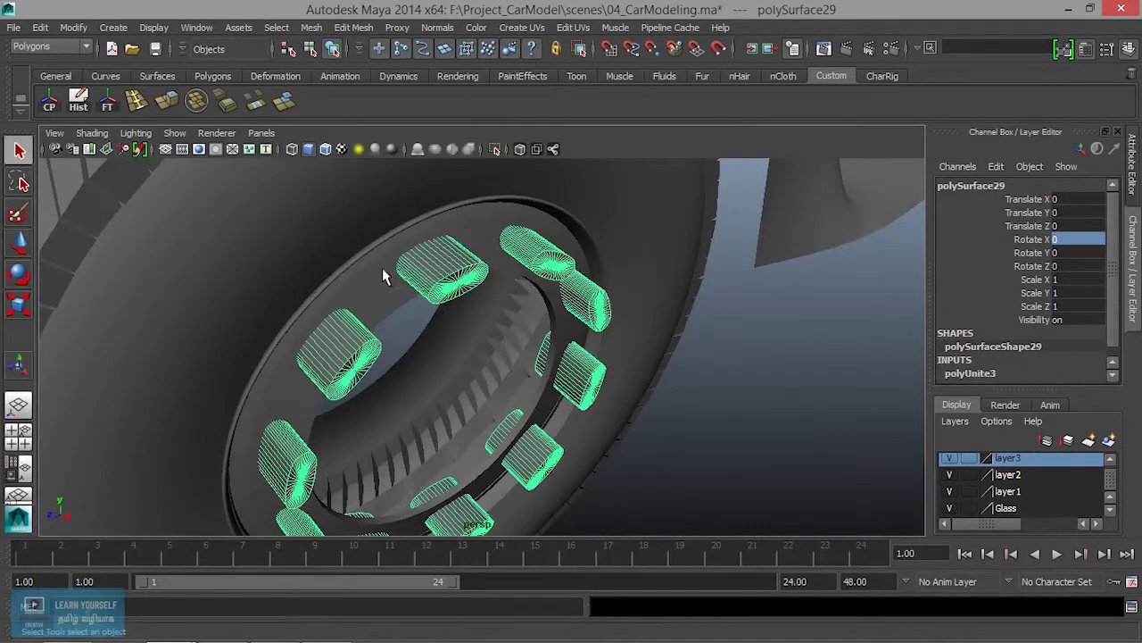
click(384, 272)
click(384, 298)
mouse_move(426, 312)
alt+mouse_down()
mouse_move(355, 347)
mouse_move(312, 263)
mouse_move(369, 268)
alt+mouse_up()
click(420, 276)
click(306, 28)
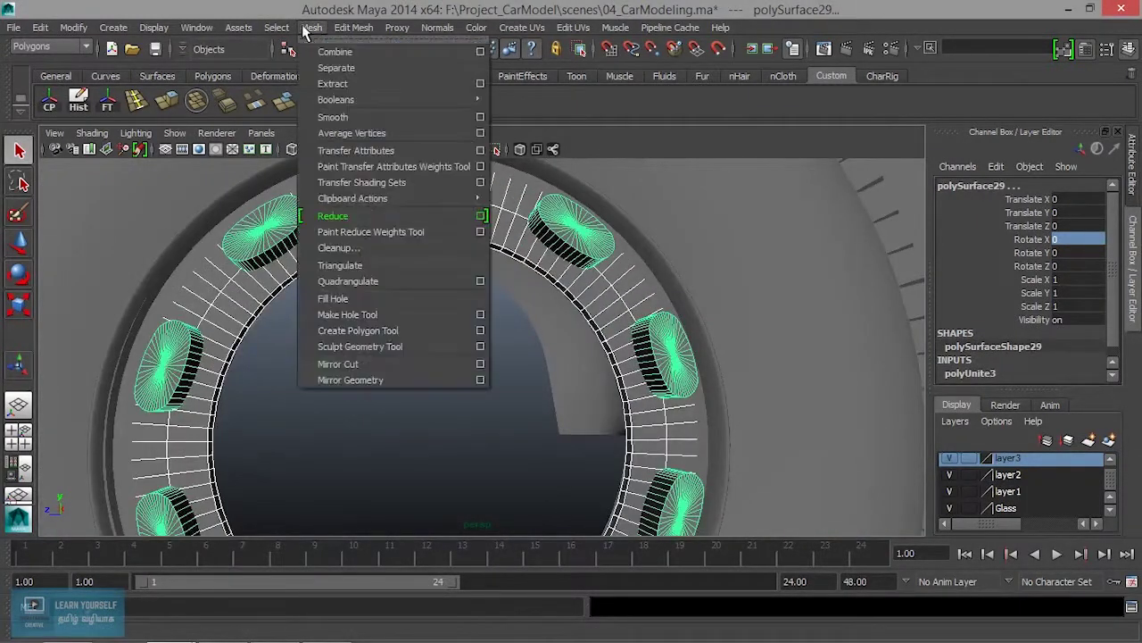
mouse_move(336, 99)
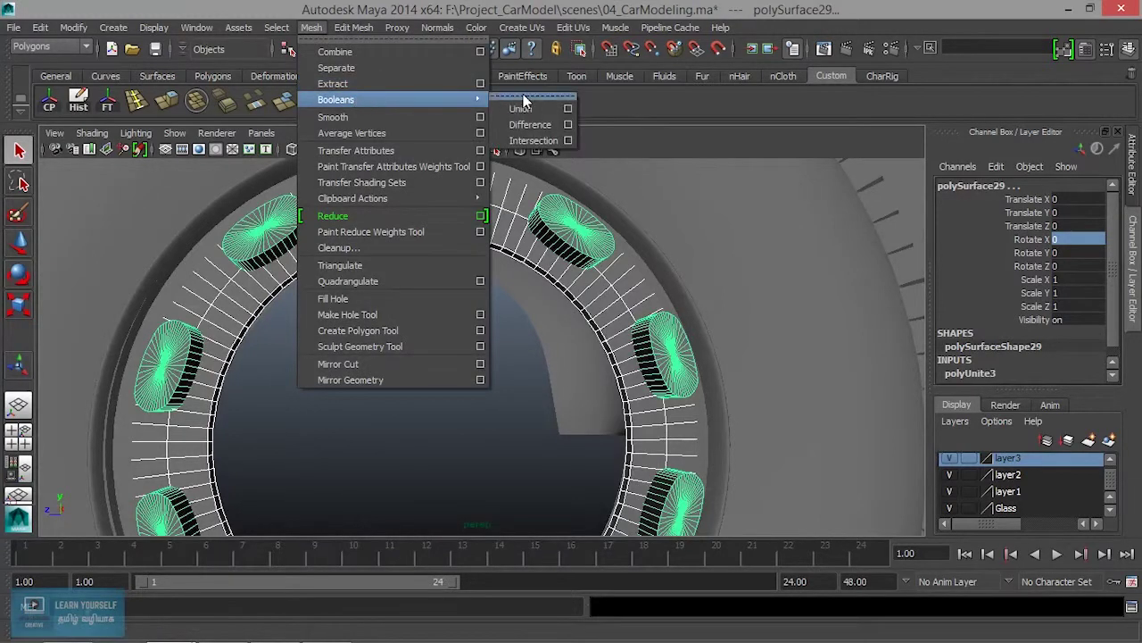
Cut the oval slot holes through the hub ring with a Boolean Difference.
click(525, 101)
drag(536, 80, 711, 118)
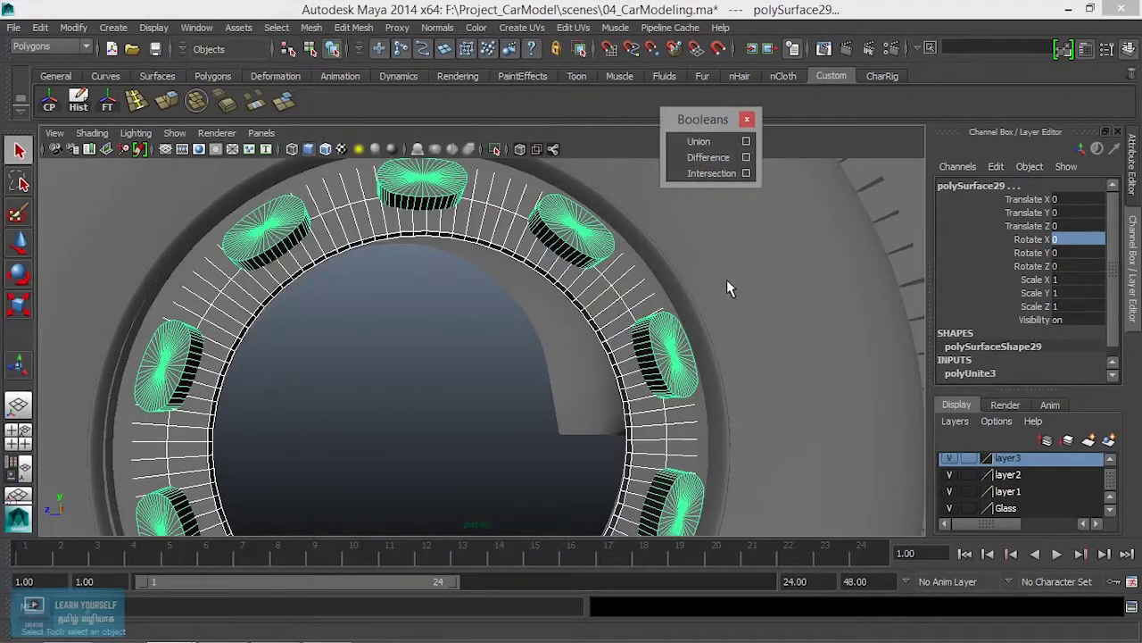
alt+drag(546, 382, 405, 357)
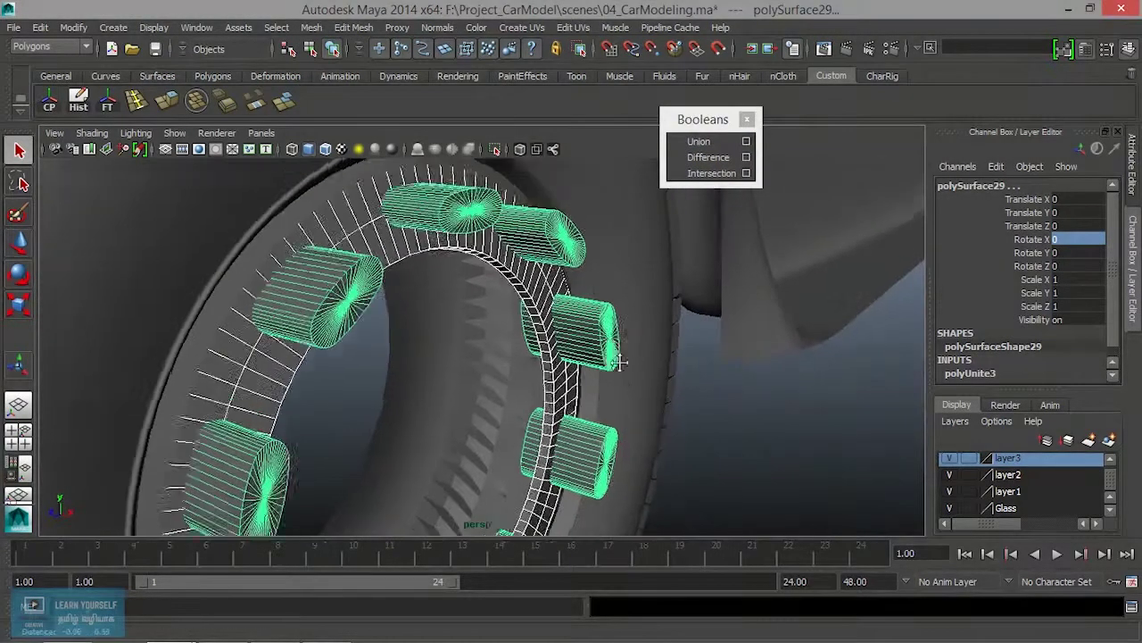
click(707, 156)
mouse_move(528, 324)
alt+mouse_down()
mouse_move(408, 311)
mouse_move(504, 290)
alt+mouse_up()
right_drag(505, 290, 562, 230)
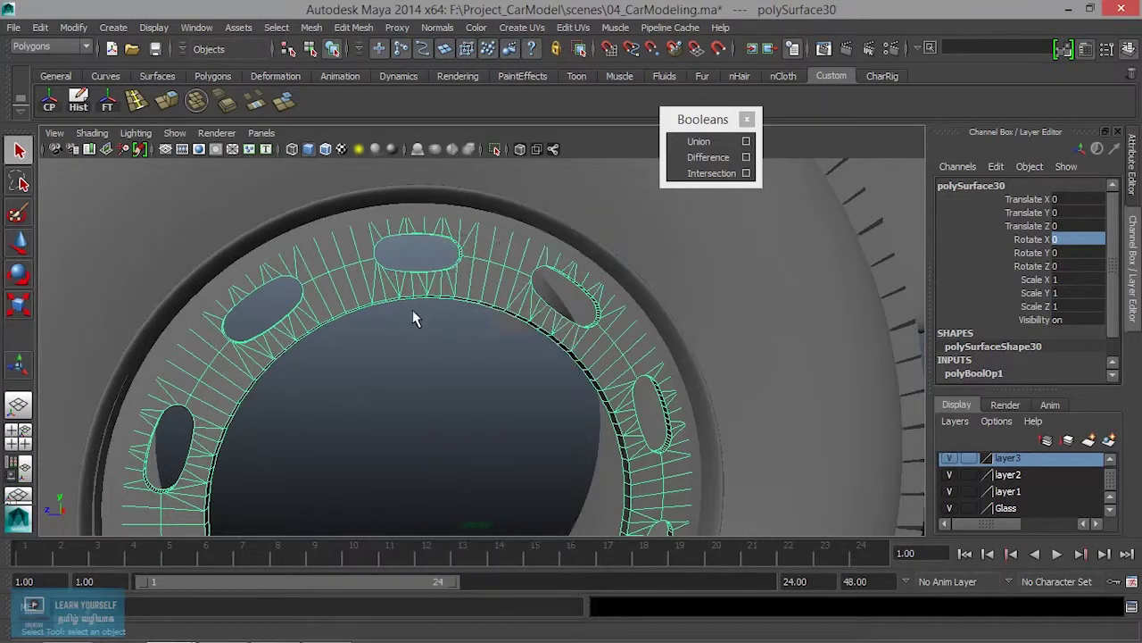
alt+drag(416, 316, 444, 382)
scroll(444, 382, down, 3)
click(435, 424)
Inspect the ten cut holes and create a new polygon cylinder for the hubcap.
mouse_move(451, 424)
alt+mouse_down()
mouse_move(360, 395)
mouse_move(486, 407)
mouse_move(638, 401)
mouse_move(454, 365)
mouse_move(490, 403)
mouse_move(620, 406)
mouse_move(566, 443)
mouse_move(540, 339)
mouse_move(518, 357)
mouse_move(393, 319)
alt+mouse_up()
scroll(420, 397, down, 3)
mouse_move(408, 396)
alt+mouse_down()
mouse_move(396, 408)
mouse_move(491, 426)
mouse_move(425, 419)
mouse_move(366, 376)
alt+mouse_up()
scroll(492, 426, up, 3)
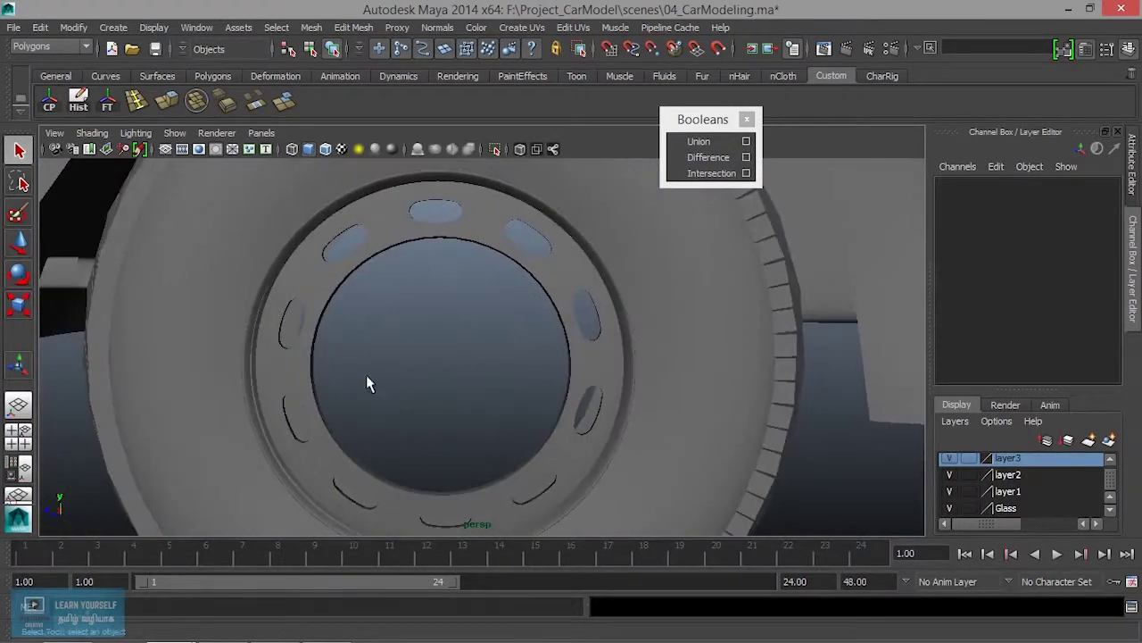
click(207, 77)
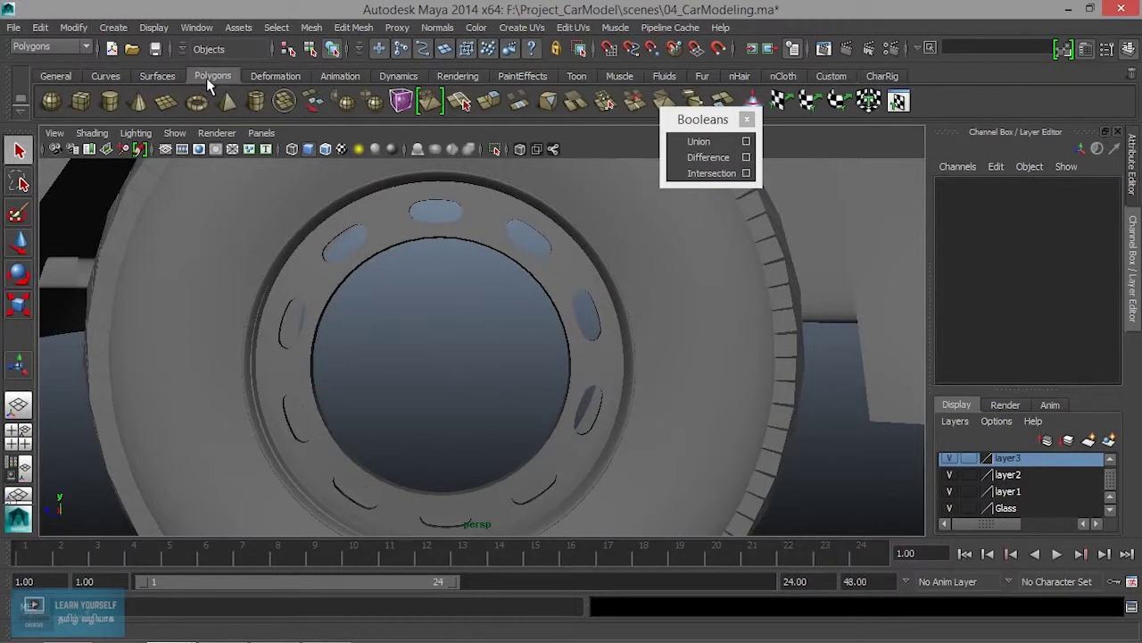
click(109, 107)
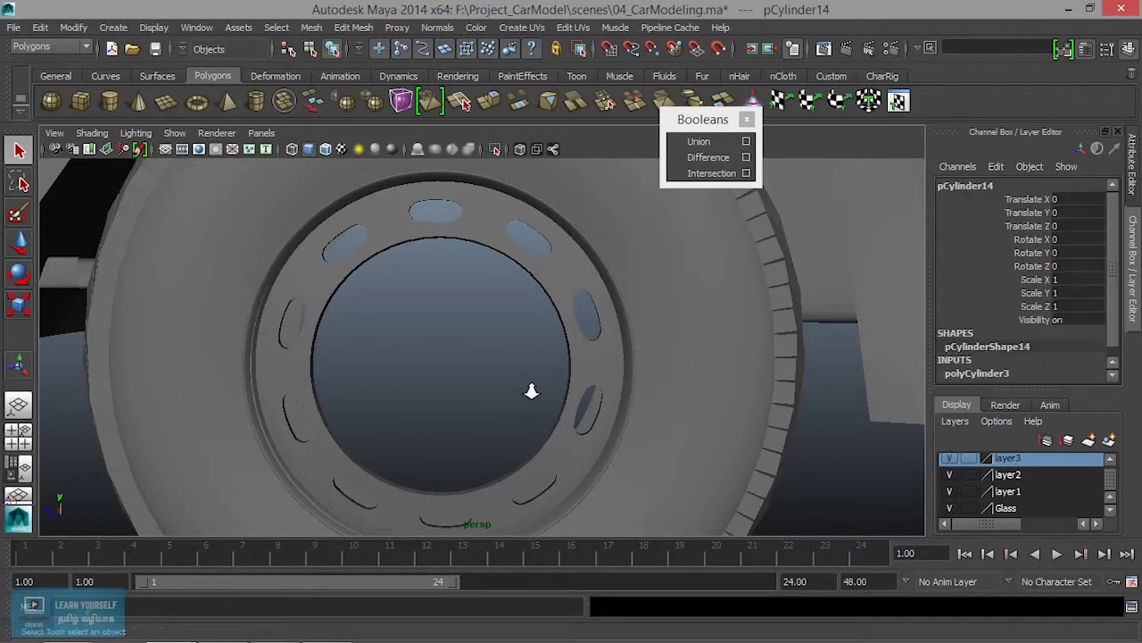
Move pCylinder14 to the front wheel centre at 10.028, -5.405, 19.437.
scroll(530, 395, down, 5)
alt+drag(523, 403, 536, 402)
key(w)
scroll(536, 357, down, 5)
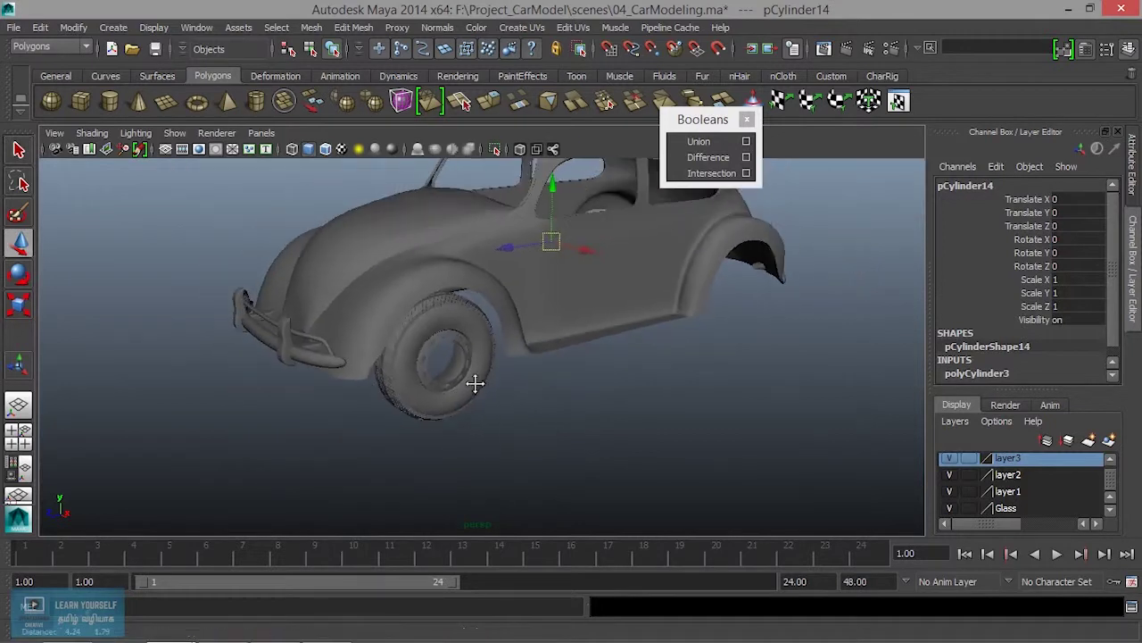
drag(460, 281, 335, 286)
key(space)
key(space)
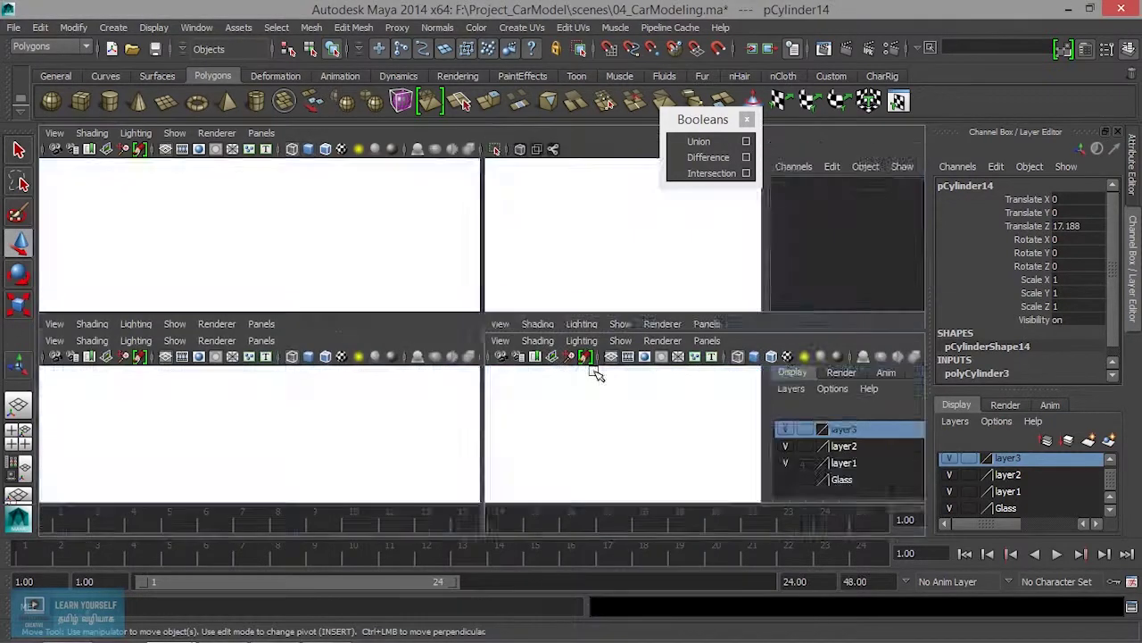
drag(541, 213, 478, 346)
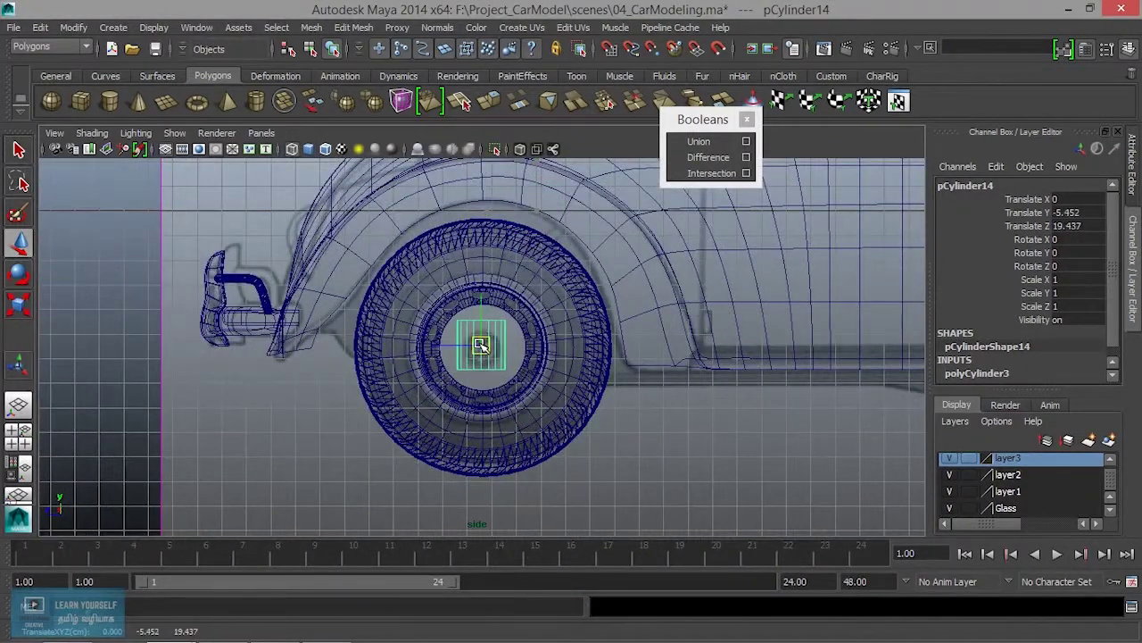
key(space)
key(space)
drag(337, 352, 520, 352)
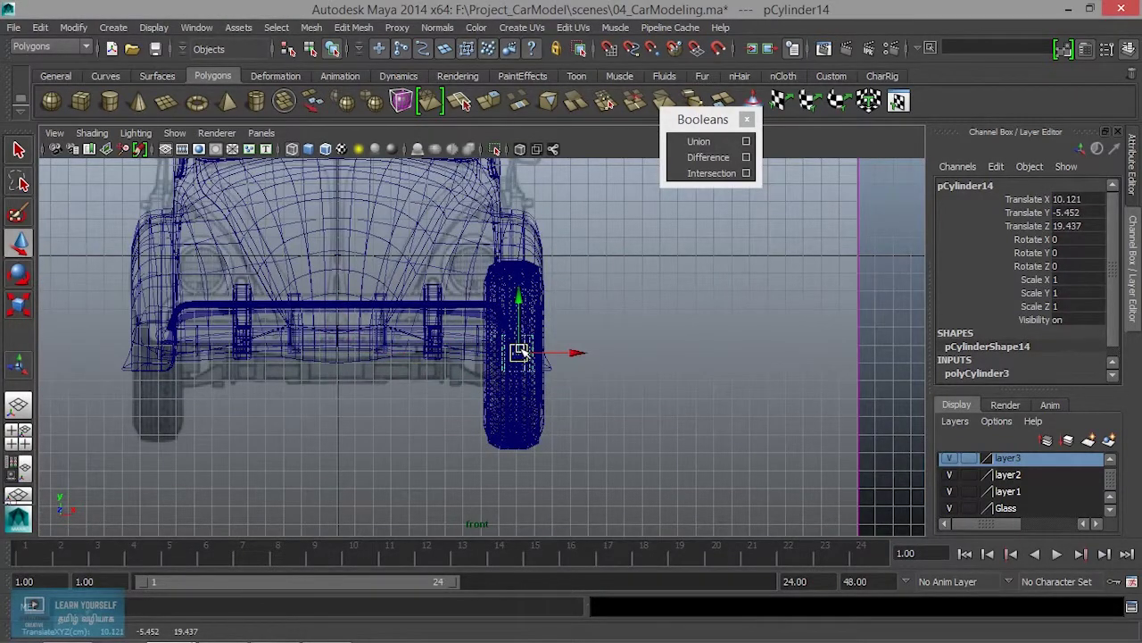
drag(520, 353, 518, 350)
key(space)
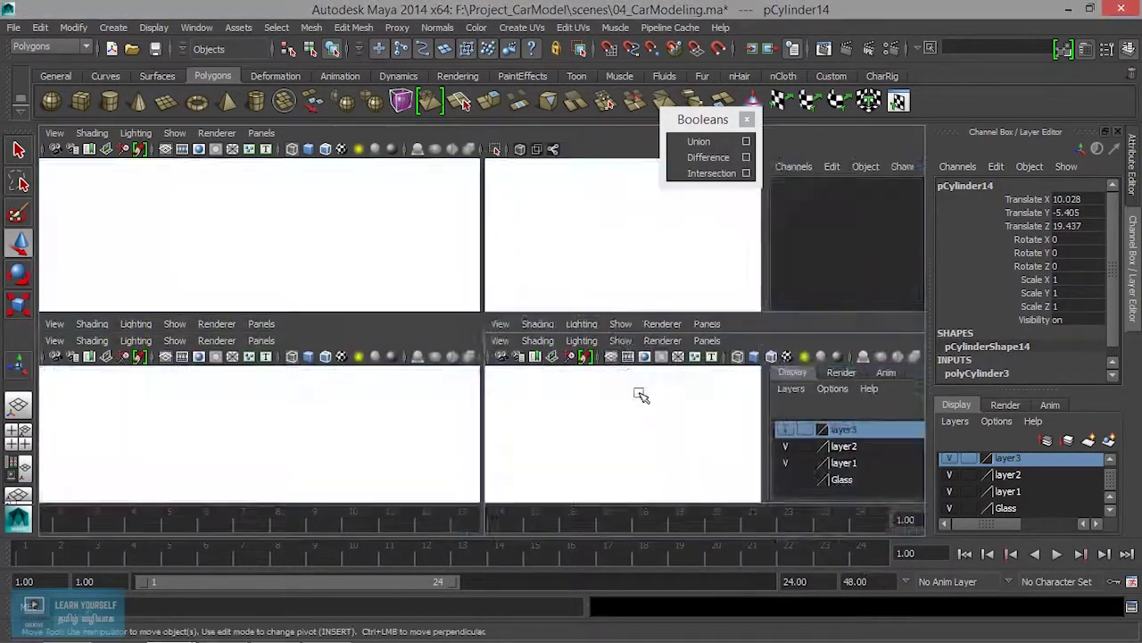
key(space)
scroll(518, 388, up, 3)
Turn the hubcap cylinder to face outward with Rotate Z 90.
scroll(513, 357, up, 3)
key(e)
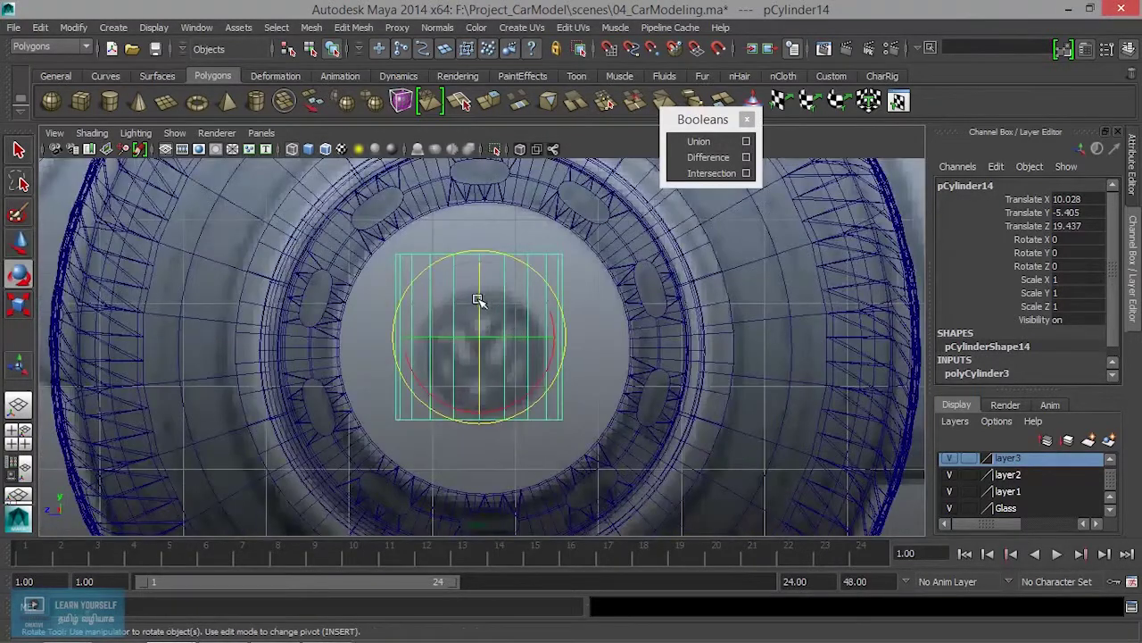
drag(476, 294, 969, 290)
double_click(1076, 267)
text(90)
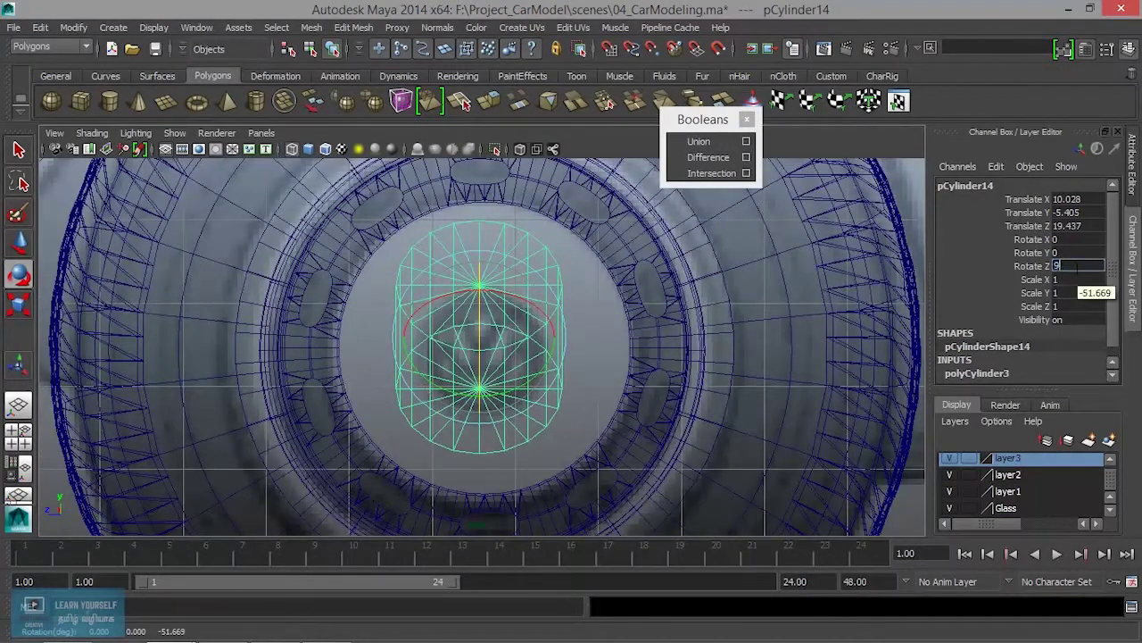
key(Return)
key(BackSpace)
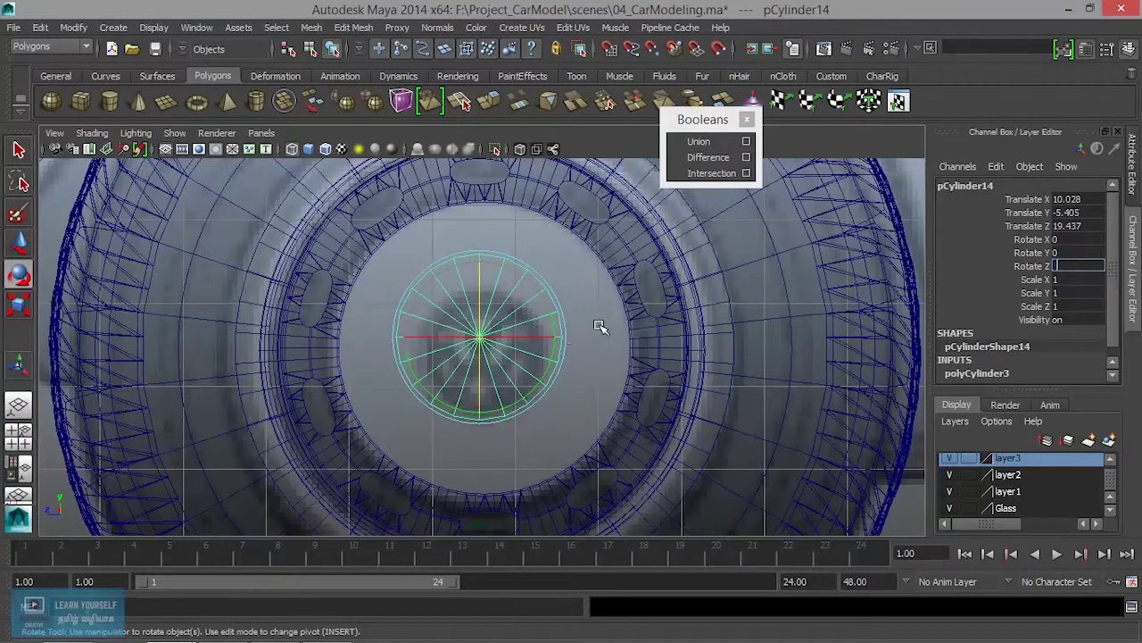
text(w)
key(Return)
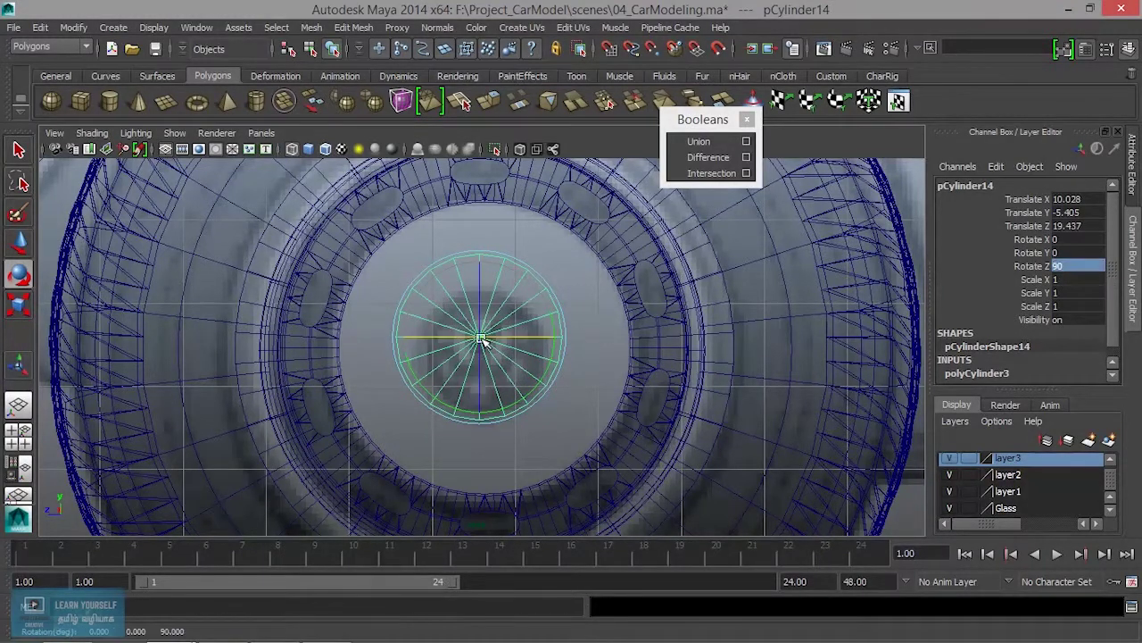
Enlarge the cylinder uniformly to fill the hub opening.
key(w)
drag(479, 340, 480, 353)
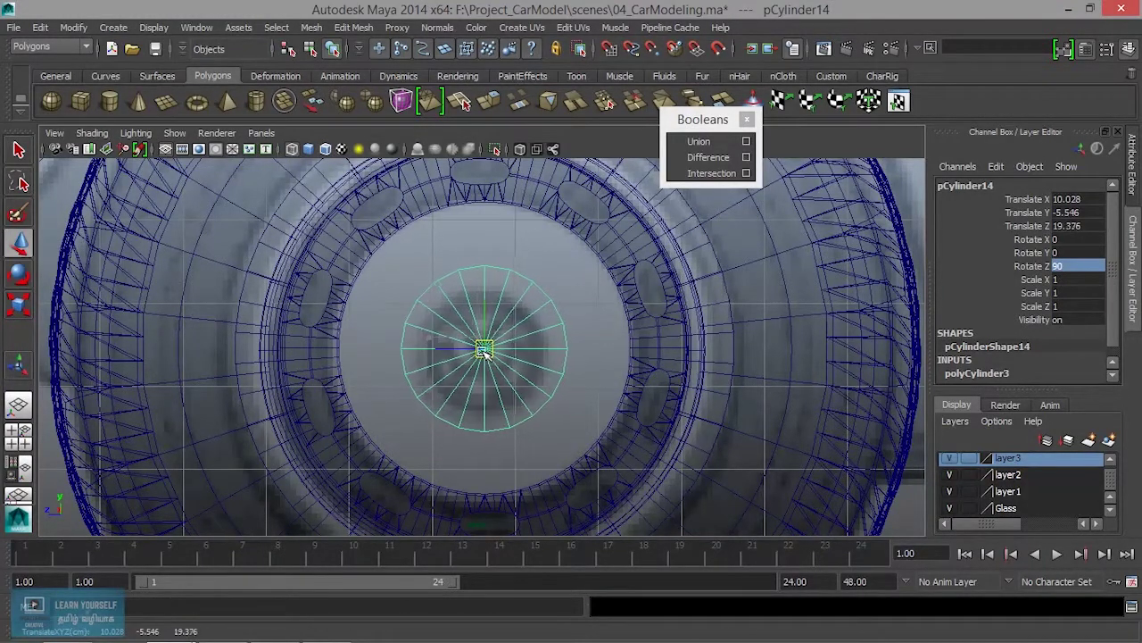
key(r)
mouse_move(480, 348)
mouse_down()
mouse_move(601, 373)
mouse_move(577, 390)
mouse_up()
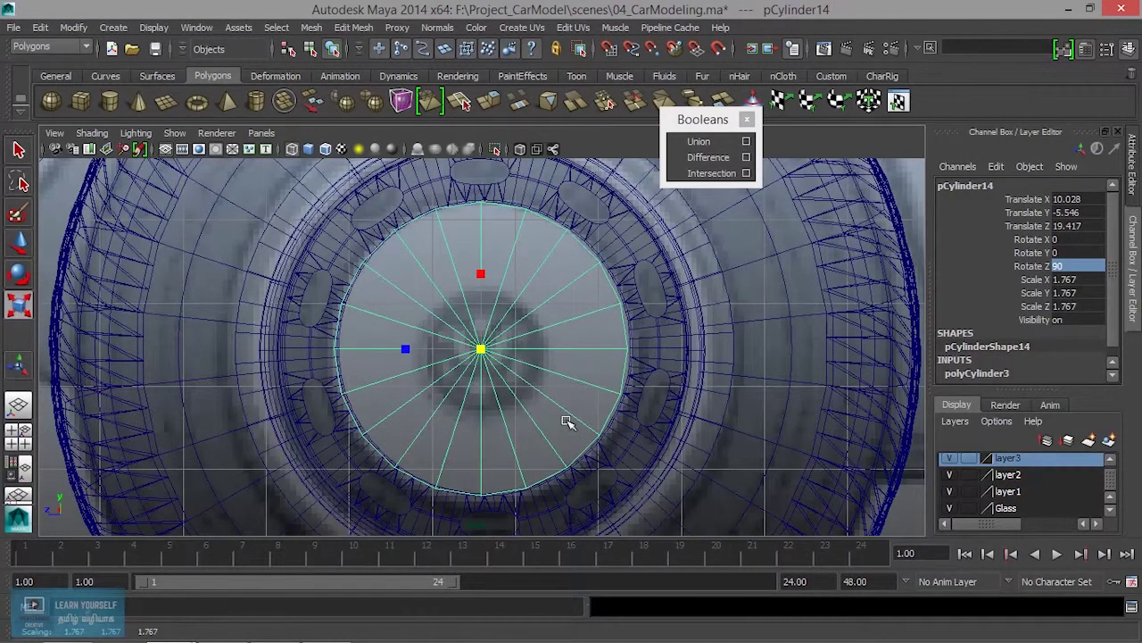
key(w)
drag(481, 351, 484, 346)
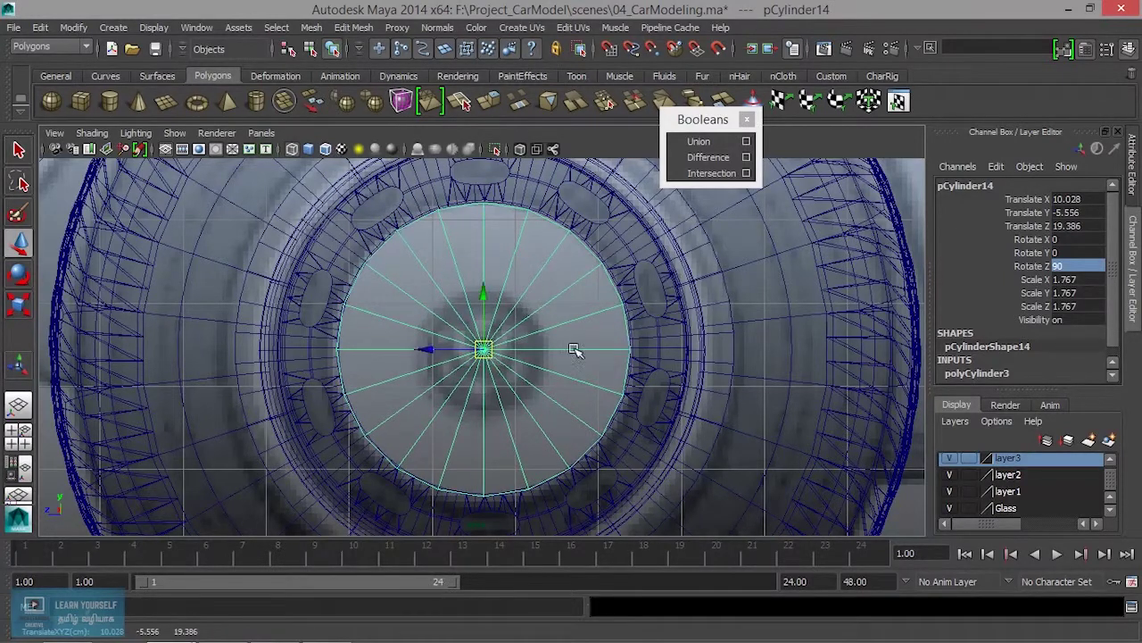
Flatten the cylinder along Y to a final scale of 1.767, 1.483, 1.767.
key(space)
key(space)
mouse_move(545, 384)
alt+mouse_down()
mouse_move(566, 390)
mouse_move(594, 363)
alt+mouse_up()
alt+right_drag(595, 362, 545, 382)
mouse_move(545, 382)
alt+mouse_down()
mouse_move(398, 375)
mouse_move(525, 416)
alt+mouse_up()
alt+right_drag(525, 416, 492, 421)
mouse_move(491, 420)
alt+mouse_down()
mouse_move(459, 383)
mouse_move(510, 454)
alt+mouse_up()
alt+right_drag(510, 454, 440, 443)
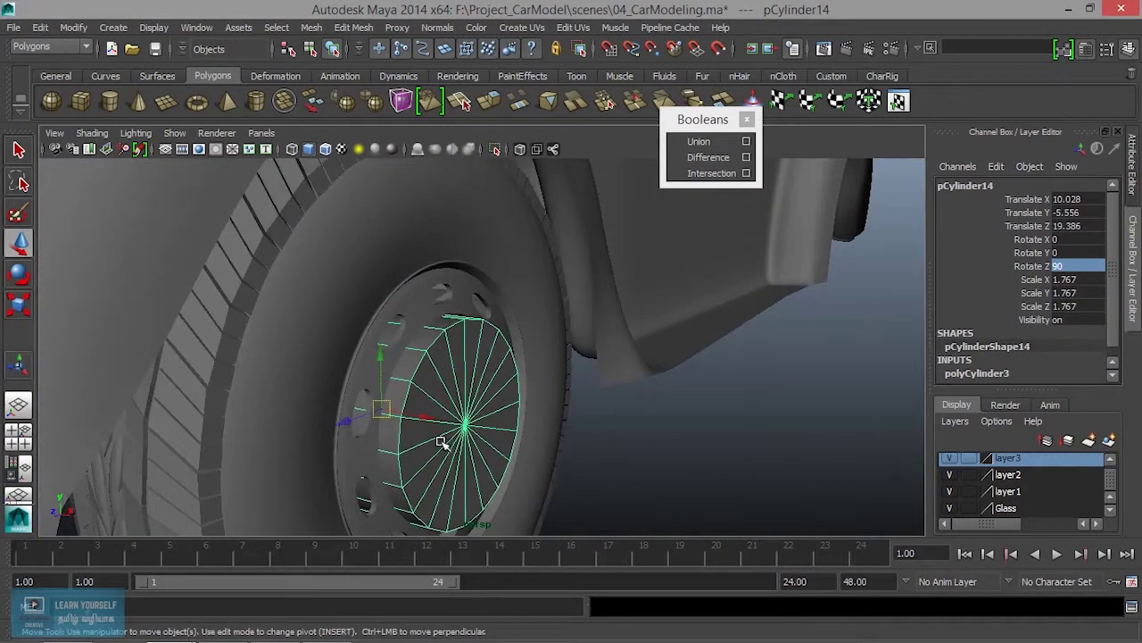
key(r)
drag(327, 398, 331, 400)
scroll(601, 388, up, 5)
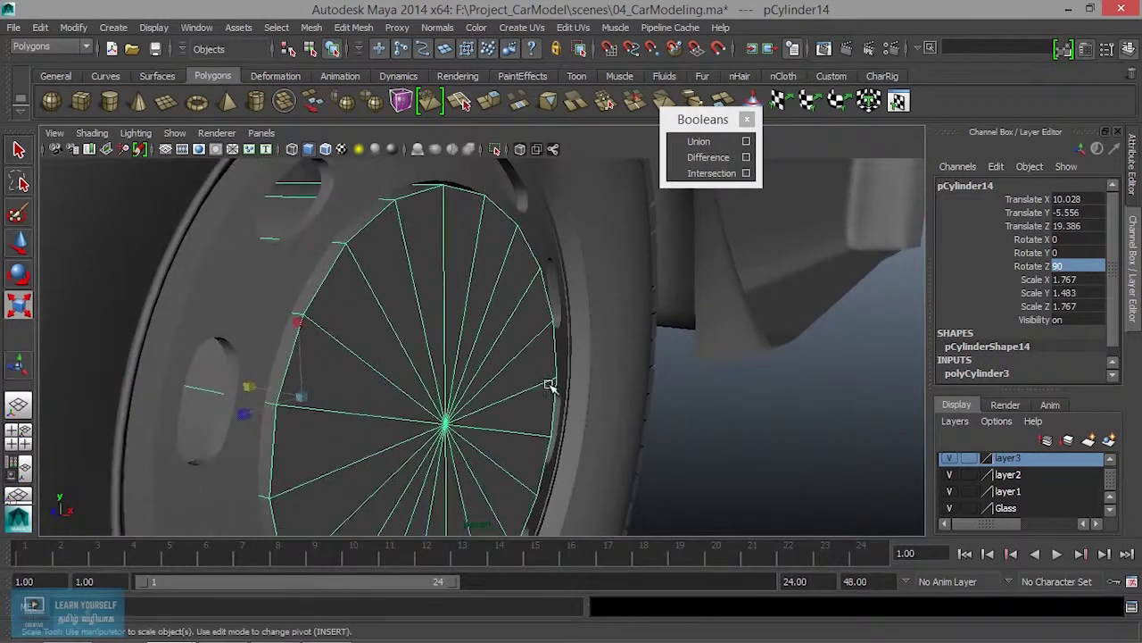
Select the hubcap cap's centre vertex, try moving it, then undo the move.
mouse_move(456, 243)
right_down()
mouse_move(458, 362)
mouse_move(383, 262)
right_up()
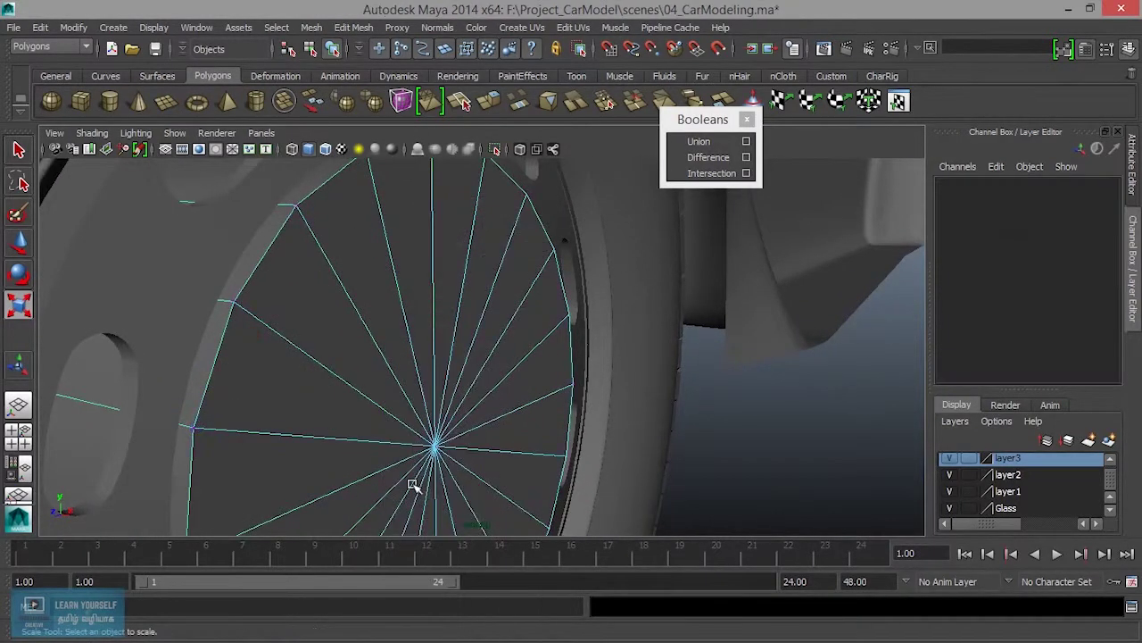
scroll(408, 477, up, 3)
scroll(419, 446, up, 3)
click(384, 350)
mouse_move(388, 387)
alt+mouse_down()
mouse_move(479, 426)
mouse_move(581, 434)
mouse_move(504, 432)
mouse_move(492, 402)
alt+mouse_up()
key(w)
scroll(581, 434, down, 3)
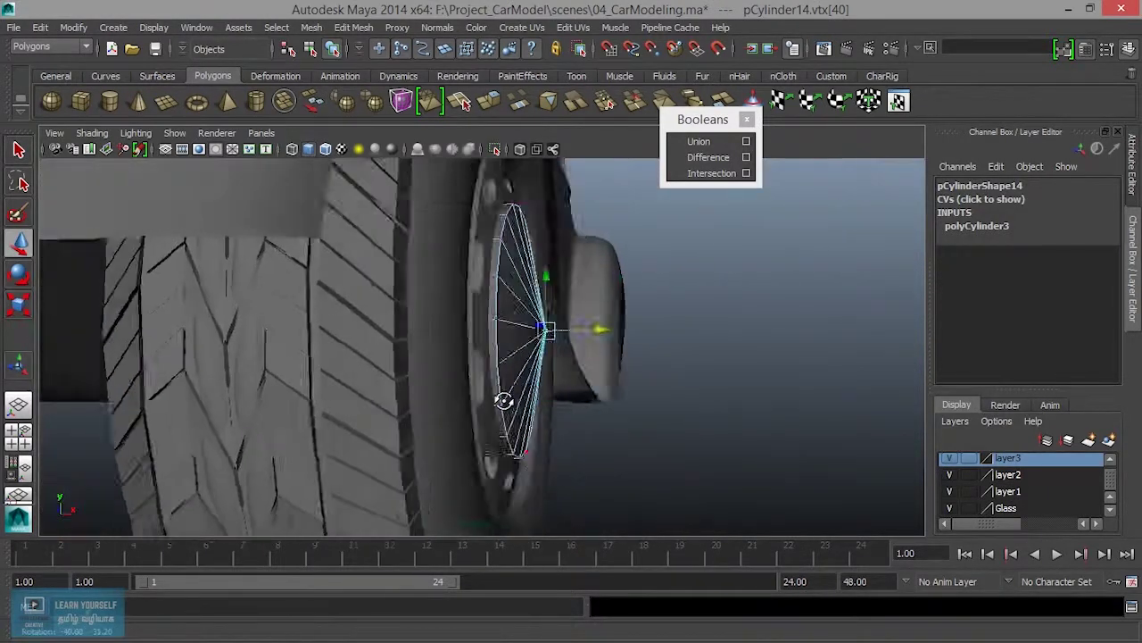
key(ctrl+z)
Raise polyCylinder3's Subdivisions Caps from 1 to 2 in the Channel Box.
click(982, 226)
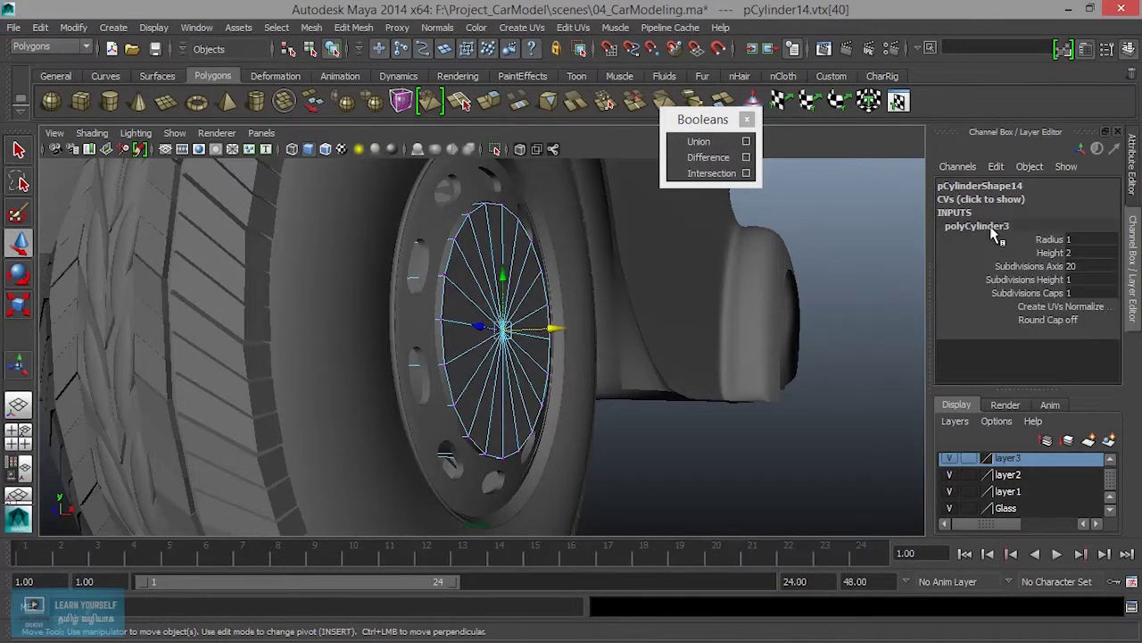
middle_drag(634, 323, 643, 323)
scroll(513, 384, up, 3)
mouse_move(503, 390)
alt+mouse_down()
mouse_move(574, 394)
mouse_move(466, 368)
alt+mouse_up()
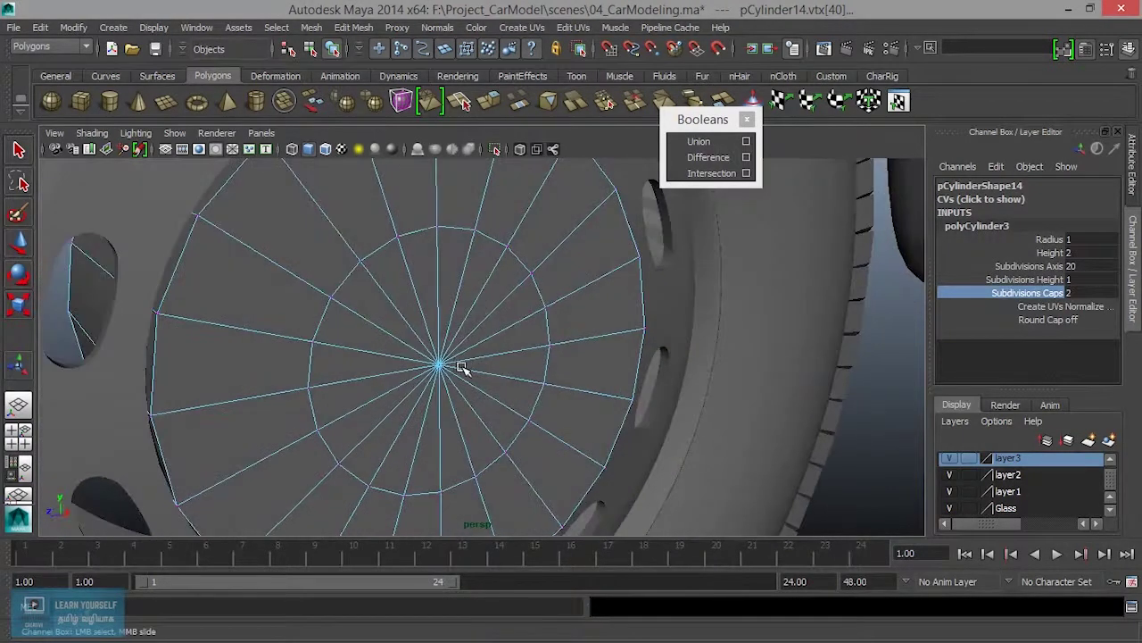
Select the cap's centre vertex, then switch to edges and pick a cap rim edge.
click(436, 361)
key(w)
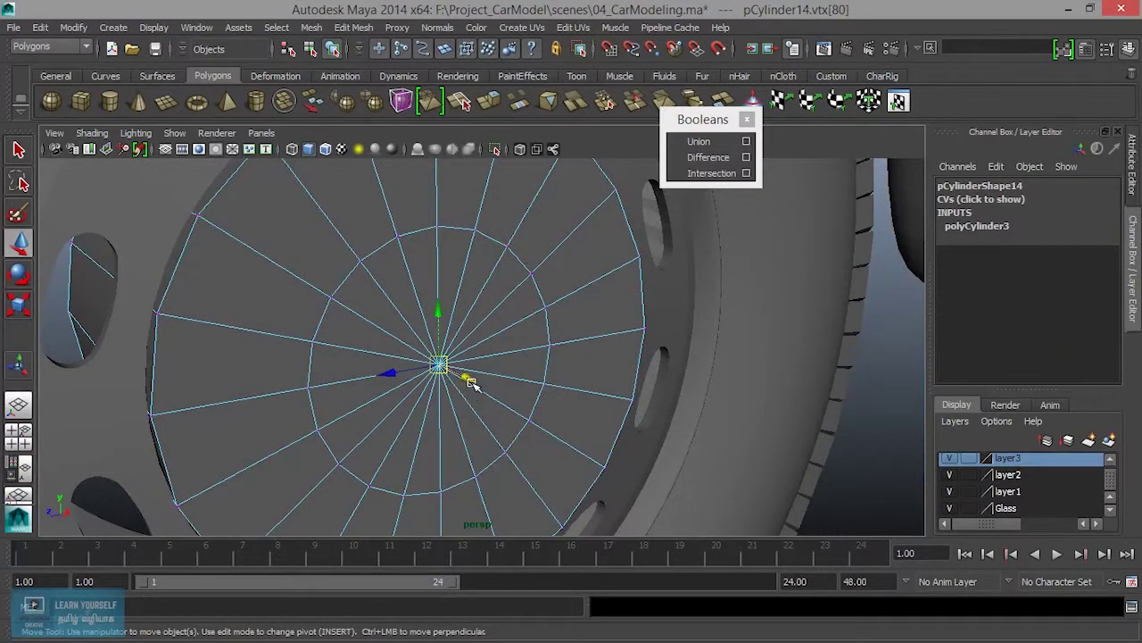
mouse_move(468, 379)
alt+mouse_down()
mouse_move(498, 413)
mouse_move(402, 402)
mouse_move(437, 430)
mouse_move(435, 420)
alt+mouse_up()
right_drag(439, 258, 433, 205)
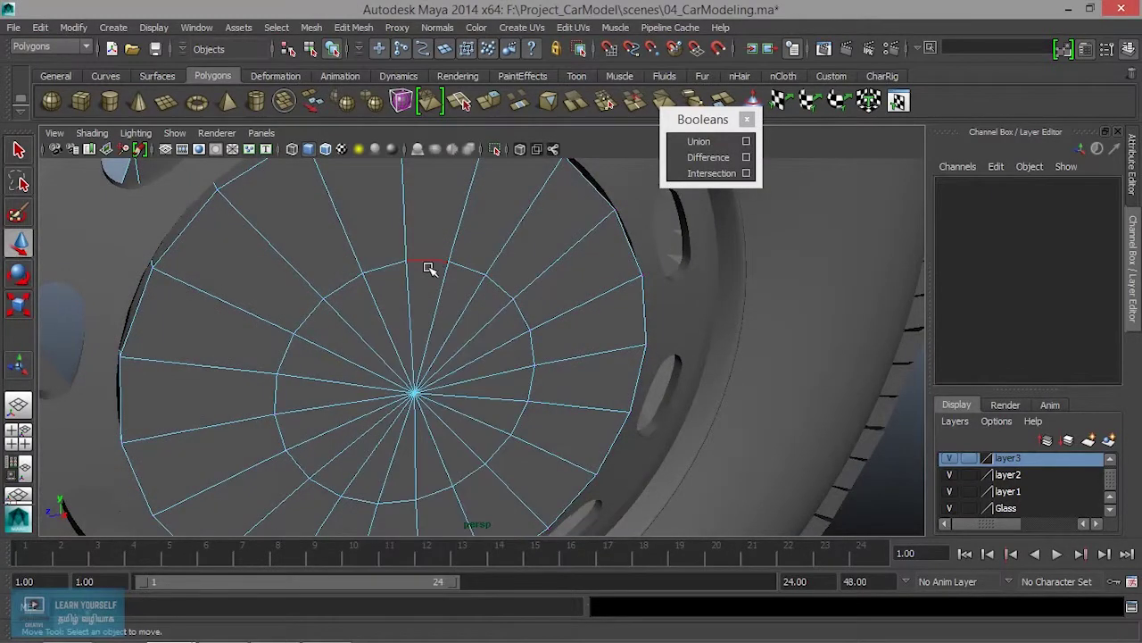
click(427, 264)
mouse_move(471, 266)
alt+mouse_down()
mouse_move(591, 401)
mouse_move(569, 404)
mouse_move(538, 336)
mouse_move(563, 375)
mouse_move(526, 408)
mouse_move(453, 417)
alt+mouse_up()
Select the inner ring's radial spoke edges and check them in wireframe, then shaded.
double_click(464, 419)
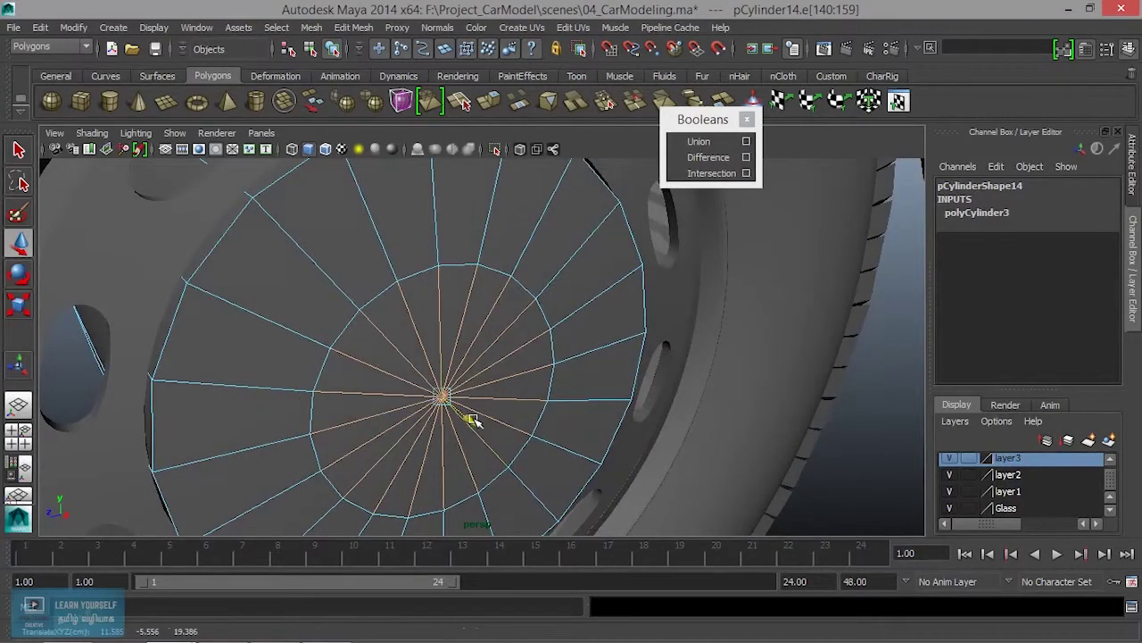
mouse_move(467, 411)
alt+mouse_down()
mouse_move(503, 433)
mouse_move(633, 338)
mouse_move(717, 363)
mouse_move(714, 352)
mouse_move(448, 375)
mouse_move(474, 428)
mouse_move(459, 393)
alt+mouse_up()
scroll(473, 427, down, 3)
key(4)
mouse_move(459, 438)
alt+mouse_down()
mouse_move(532, 469)
mouse_move(500, 434)
mouse_move(487, 438)
alt+mouse_up()
key(5)
Preview the hubcap smoothed into a dome, then revert it to faceted display.
key(3)
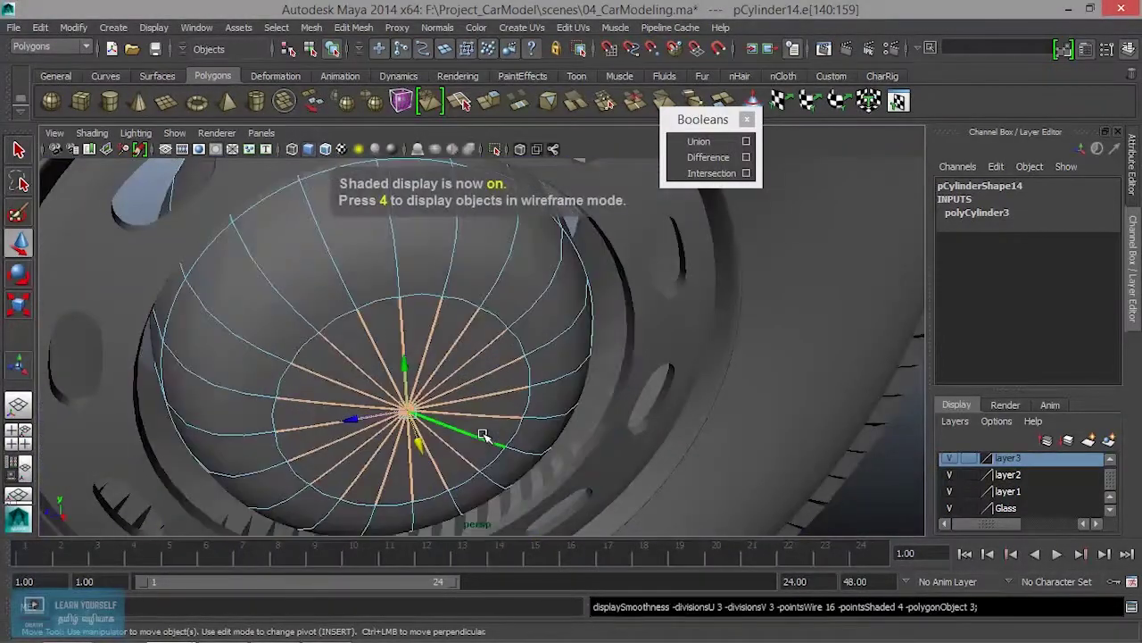
key(1)
mouse_move(447, 378)
alt+mouse_down()
mouse_move(420, 402)
mouse_move(472, 411)
alt+mouse_up()
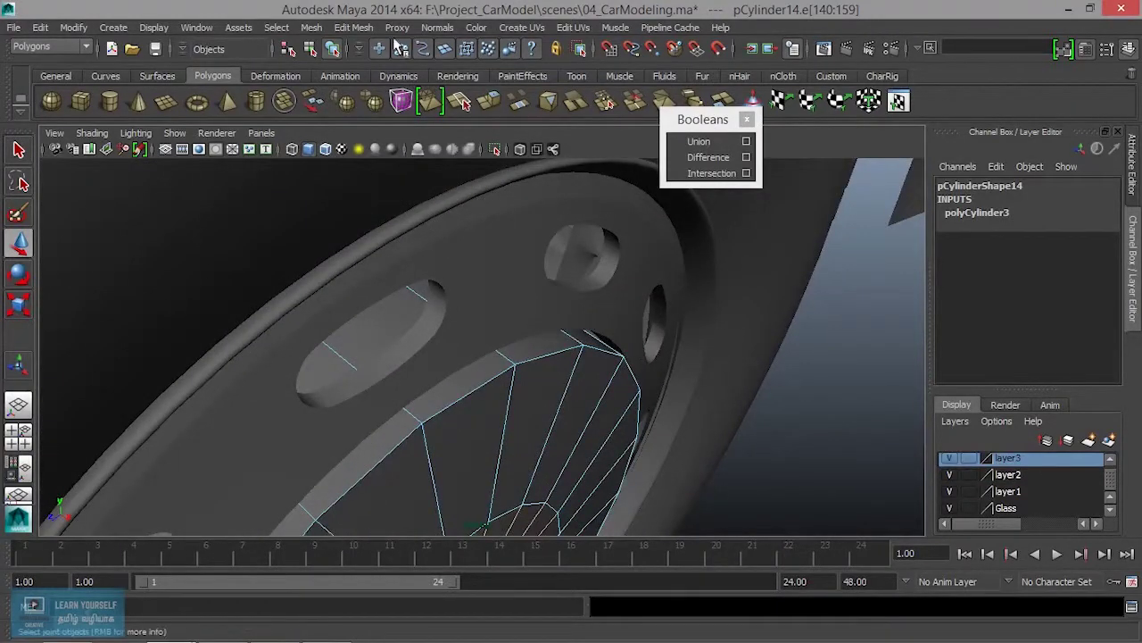
click(357, 29)
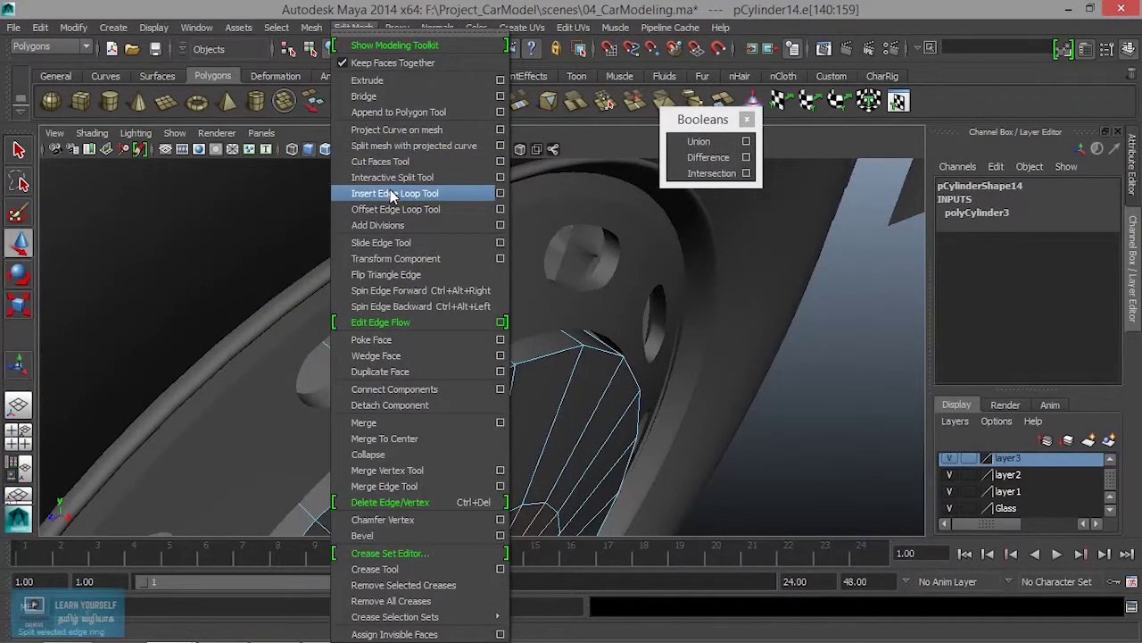
Try the Insert Edge Loop Tool on the cylinder side, undoing both trial loops.
click(393, 193)
click(419, 424)
key(ctrl+z)
scroll(438, 419, up, 3)
drag(547, 388, 544, 389)
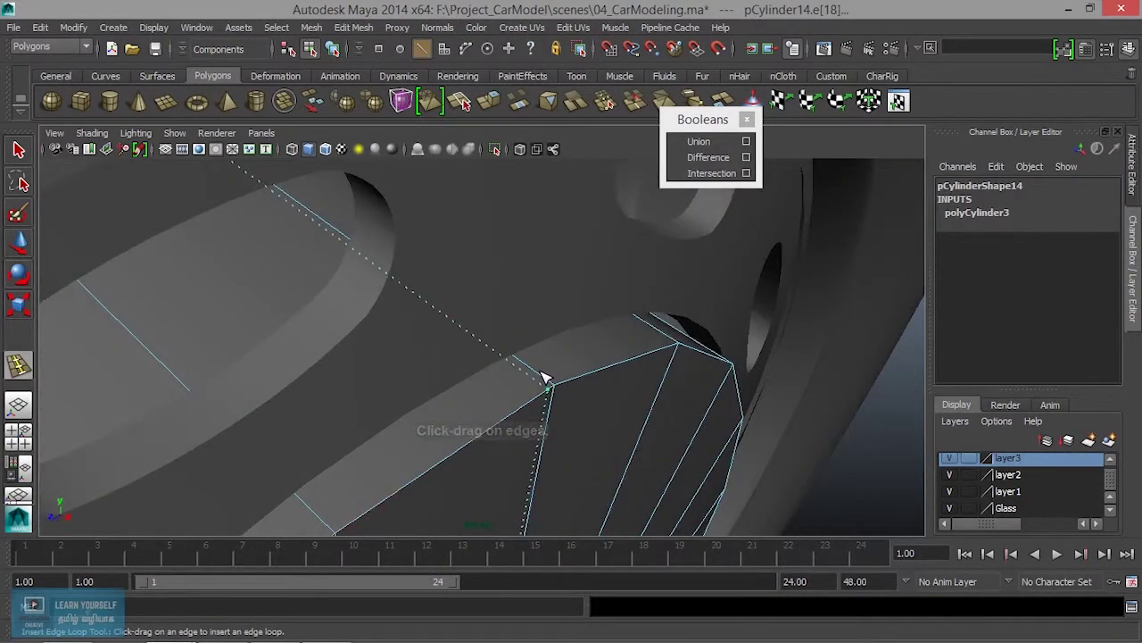
key(ctrl+z)
scroll(544, 389, up, 3)
scroll(544, 390, down, 3)
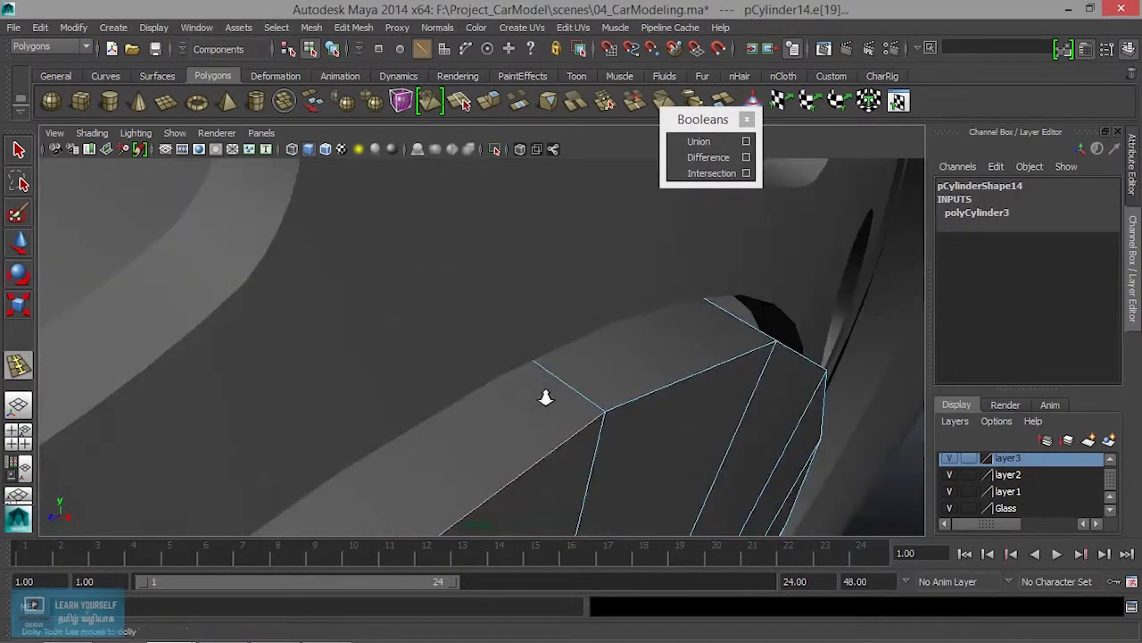
scroll(580, 406, up, 2)
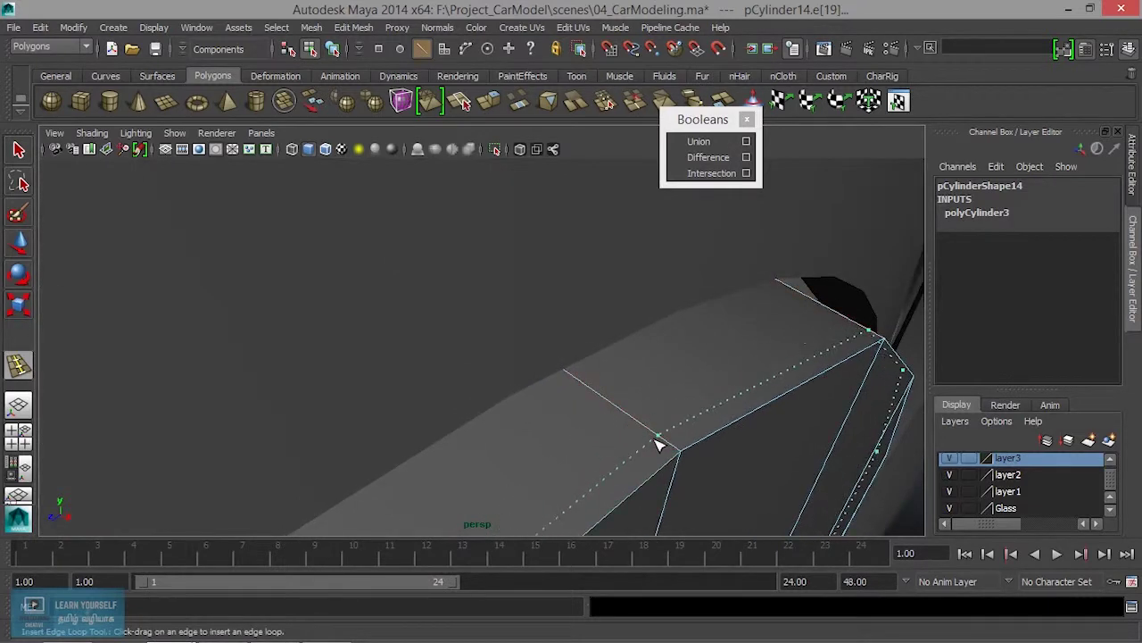
Insert two edge loops close to the hubcap's cap rim and exit the tool.
drag(636, 429, 665, 457)
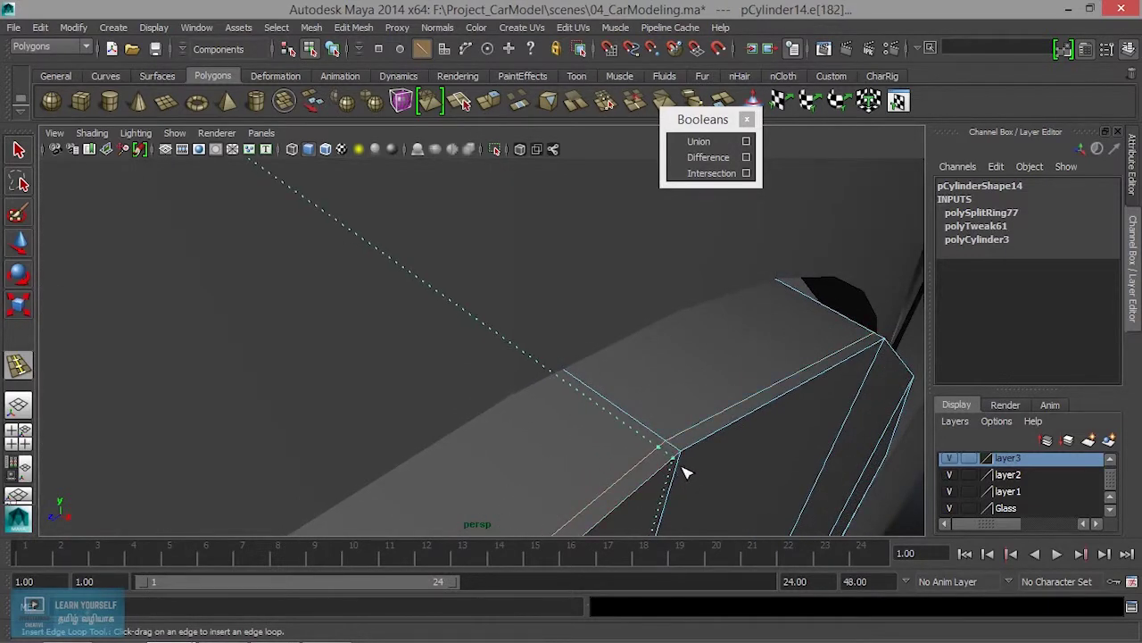
scroll(661, 481, up, 5)
alt+middle_drag(632, 461, 646, 466)
alt+drag(646, 465, 552, 334)
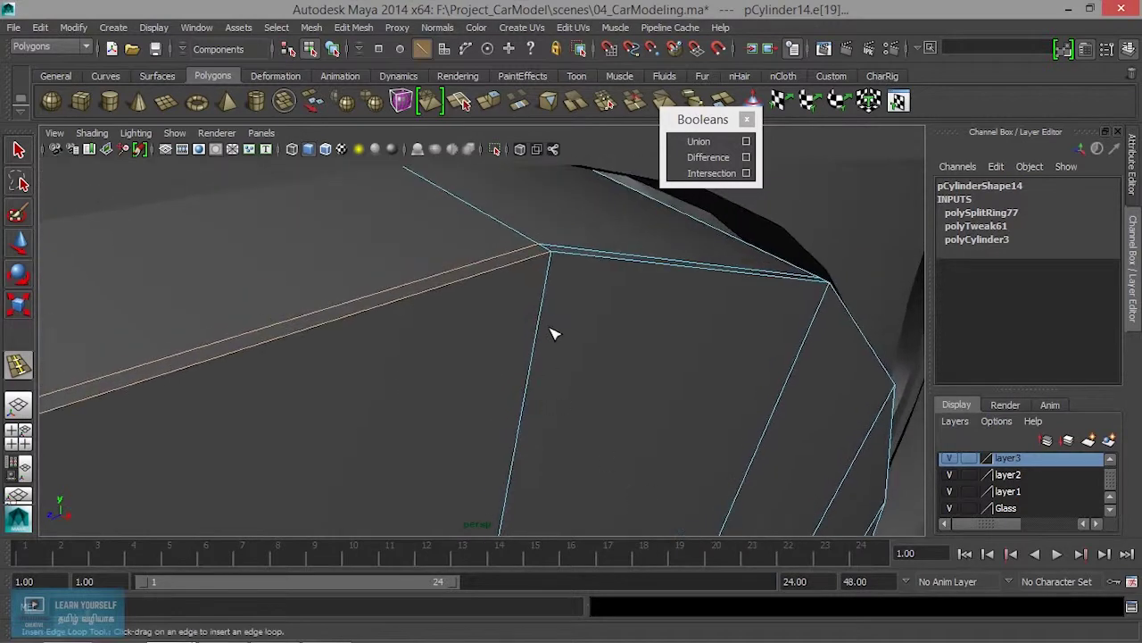
click(548, 261)
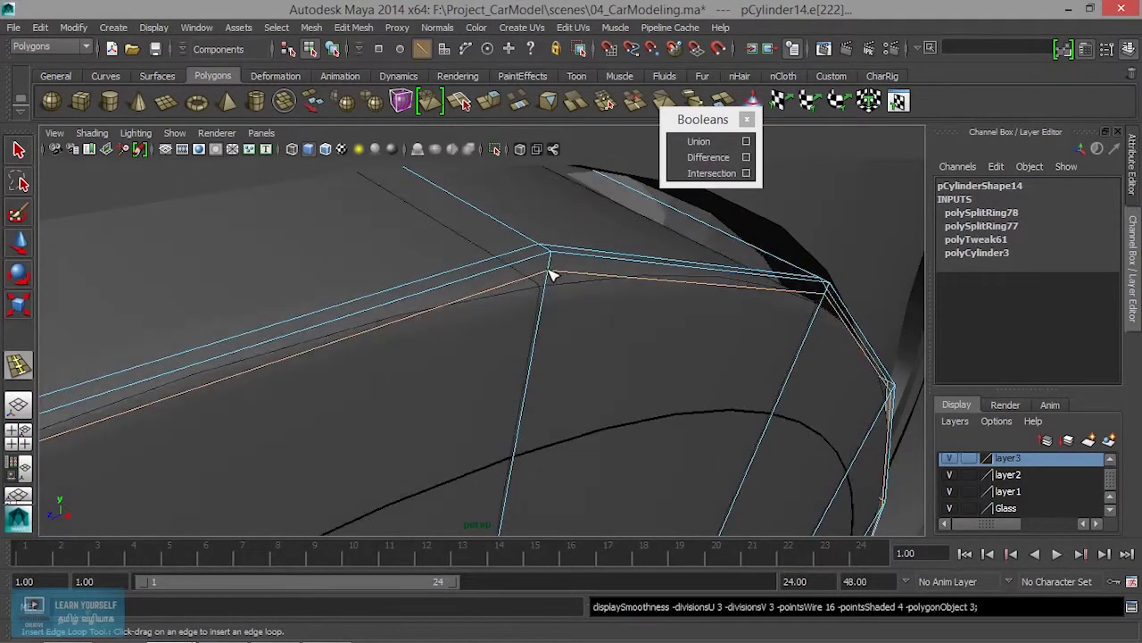
key(q)
right_drag(550, 284, 622, 222)
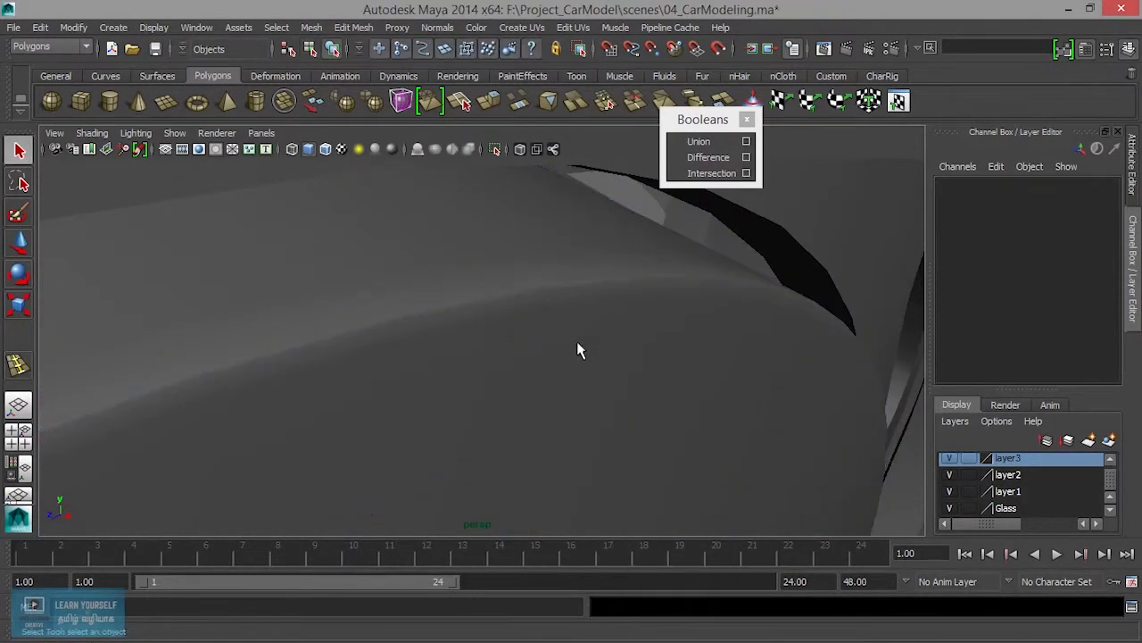
Scale the hubcap cylinder up to 1.836 × 1.54 × 1.836.
scroll(577, 348, down, 4)
mouse_move(578, 372)
alt+mouse_down()
mouse_move(688, 441)
mouse_move(523, 403)
mouse_move(593, 403)
alt+mouse_up()
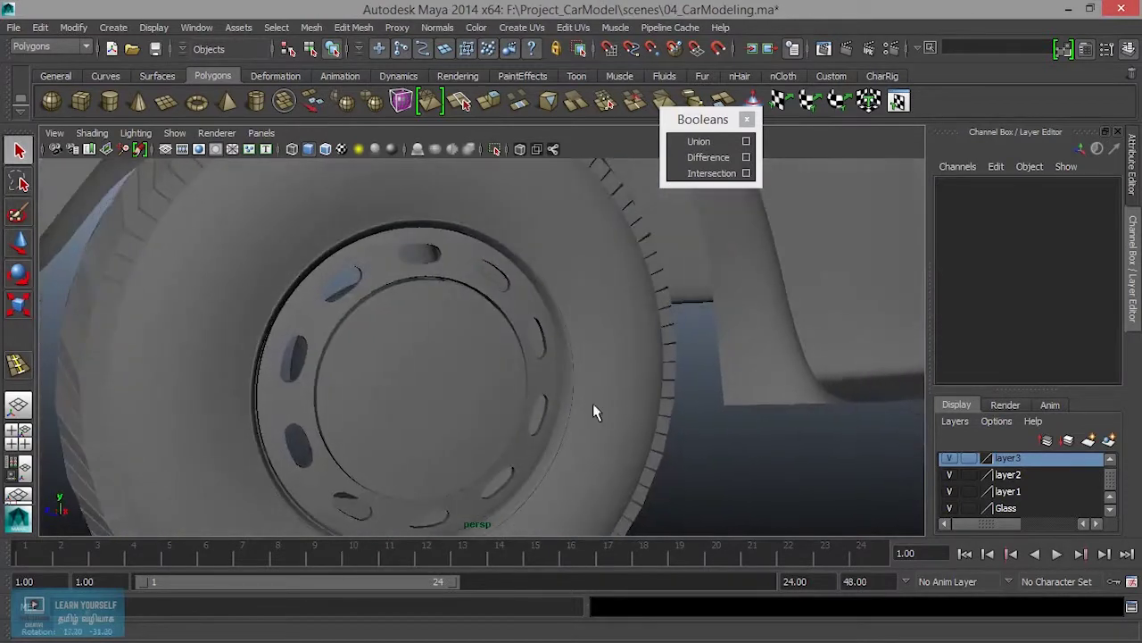
key(r)
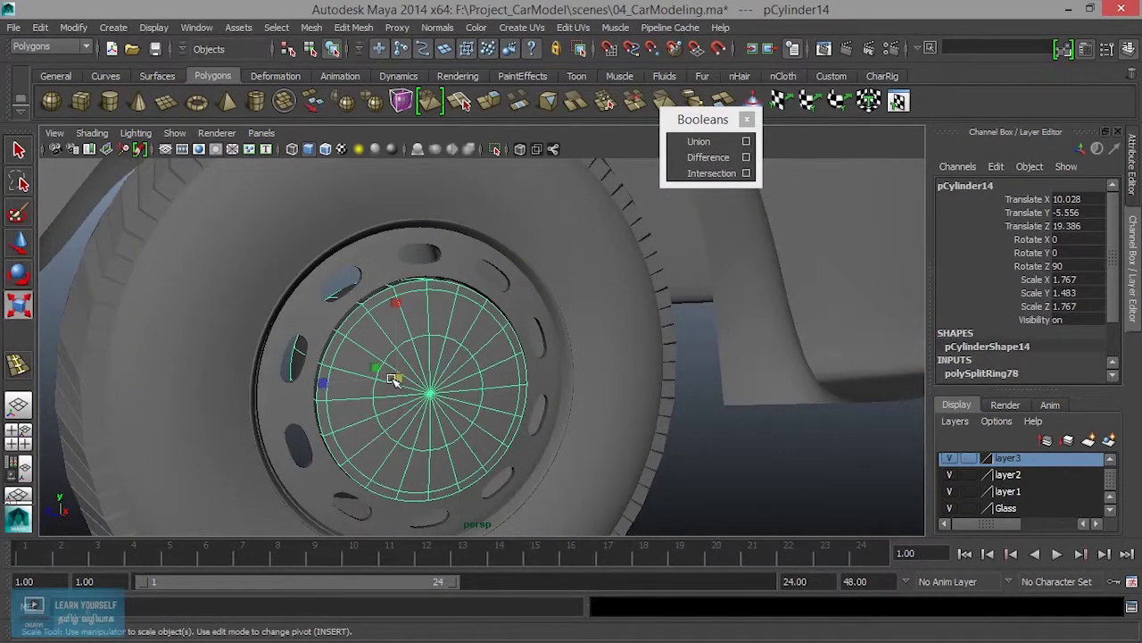
drag(394, 379, 398, 378)
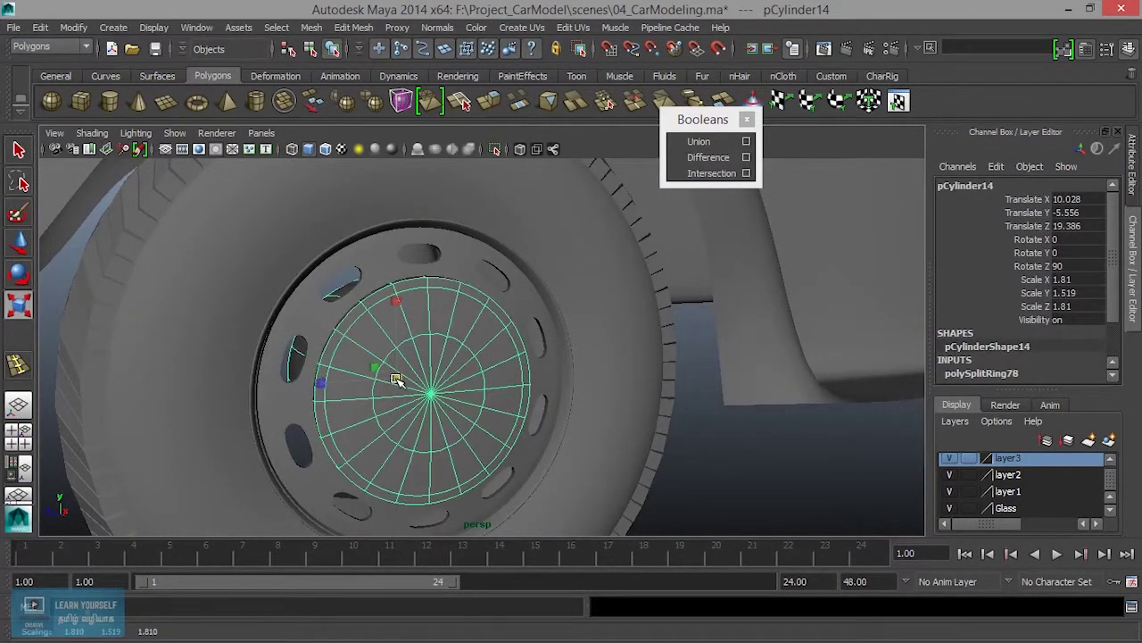
click(779, 486)
alt+drag(510, 471, 541, 455)
Move the hubcap deeper into the rim centre, to Translate X 9.913.
key(w)
click(523, 438)
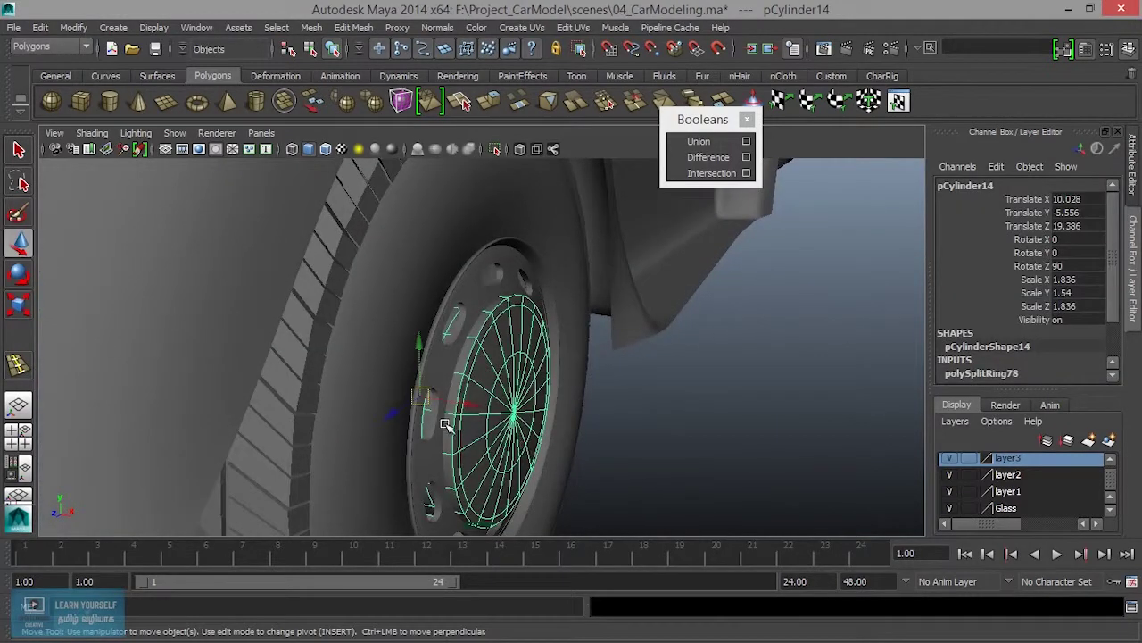
click(465, 409)
key(ctrl+z)
drag(465, 408, 460, 405)
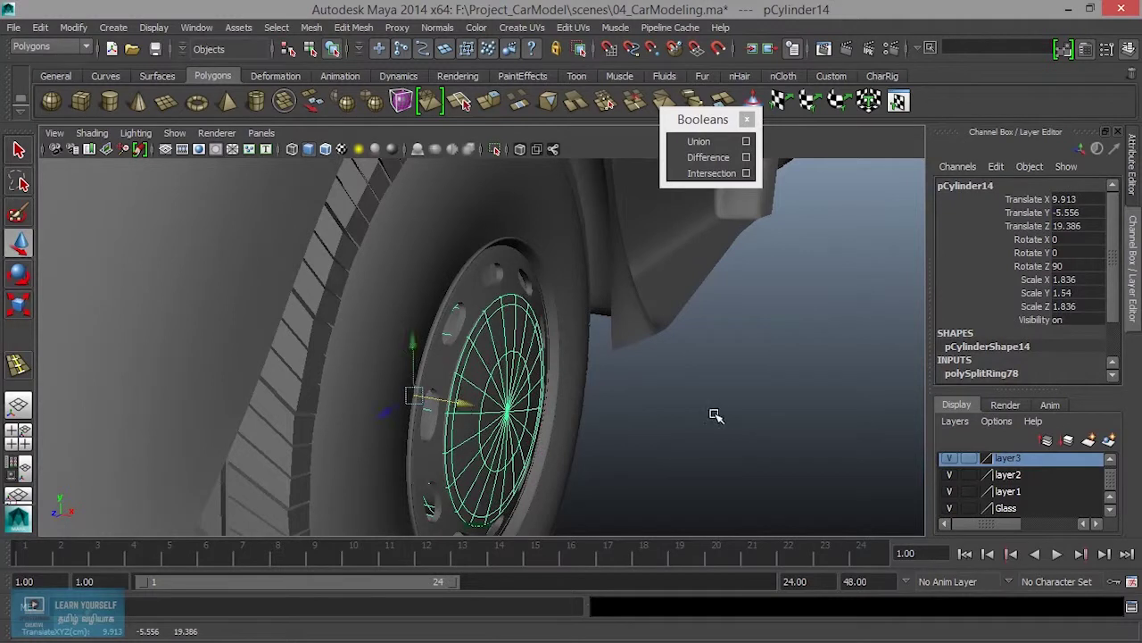
click(686, 440)
mouse_move(686, 441)
alt+mouse_down()
mouse_move(474, 426)
mouse_move(509, 461)
alt+mouse_up()
scroll(464, 433, up, 3)
scroll(401, 402, up, 3)
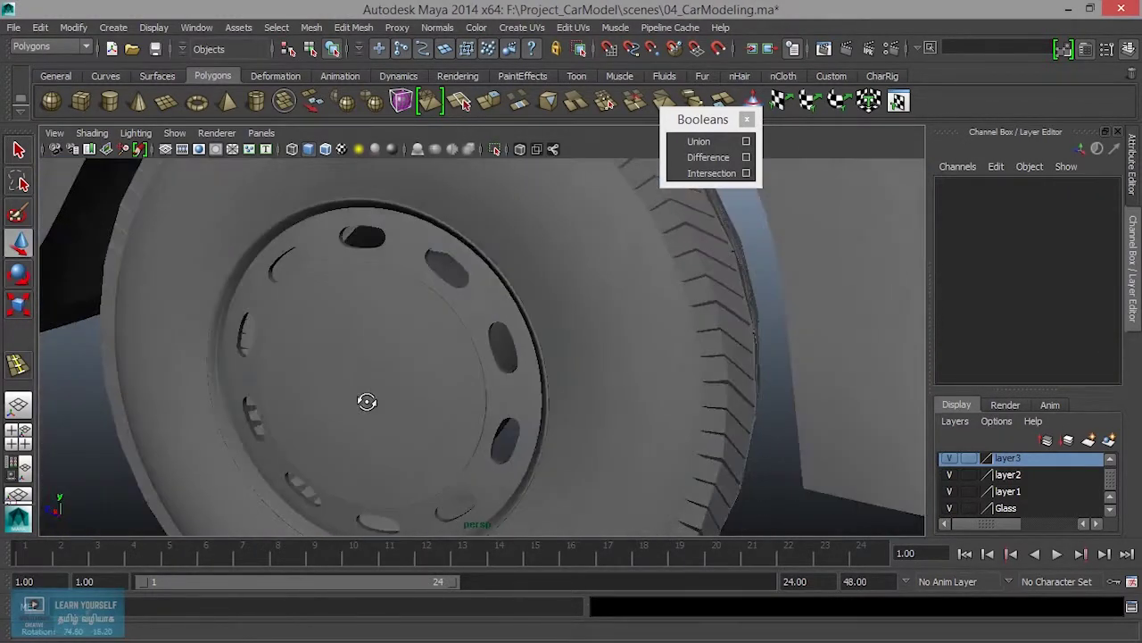